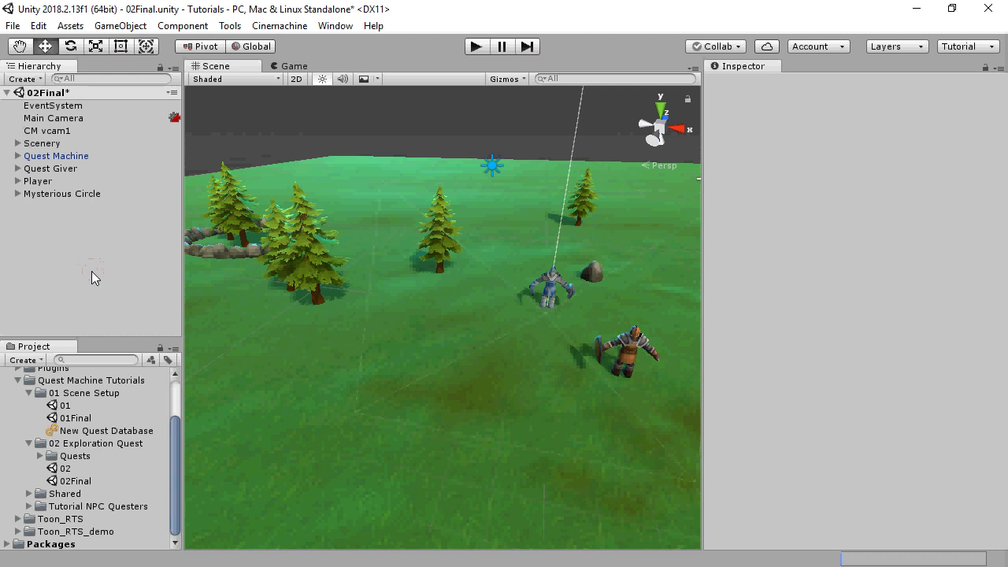
Play-test the 02Final scene, walk to the Quest Giver and accept the Explore the Mysterious Circle quest.
click(472, 46)
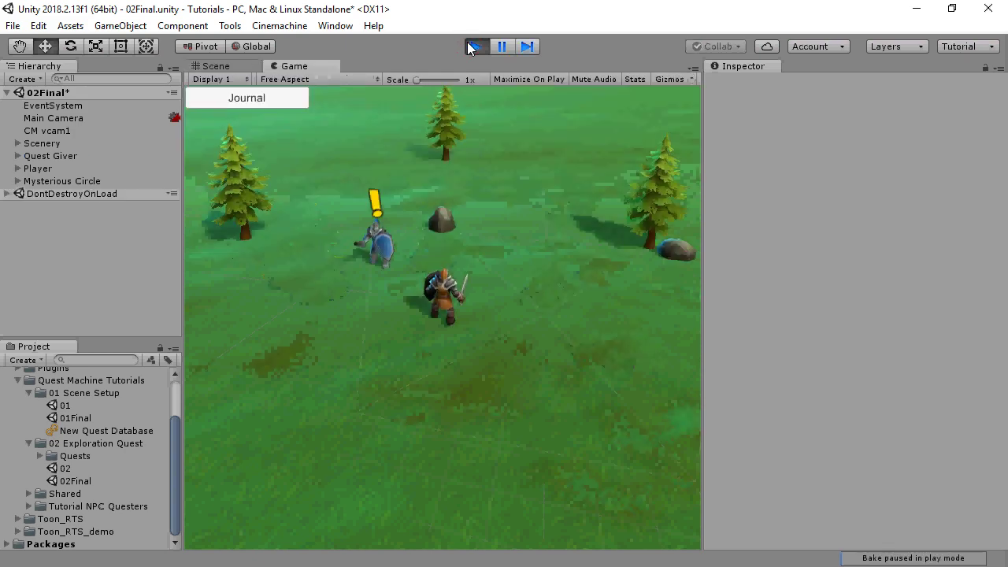
key(w)
key(space)
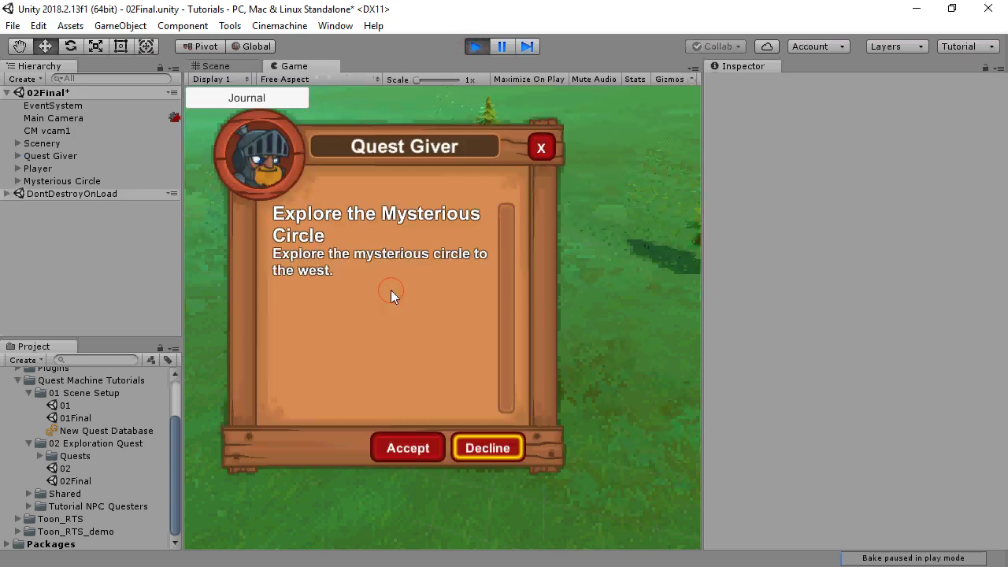
click(403, 446)
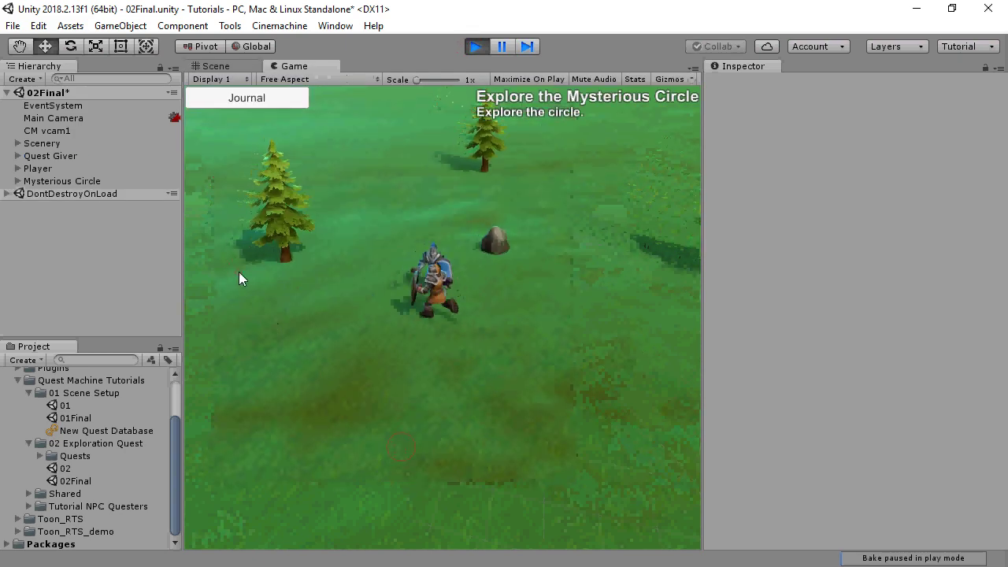
Walk the player into the stone circle, report back to the Quest Giver, close the dialogue and end the play test.
key(a)
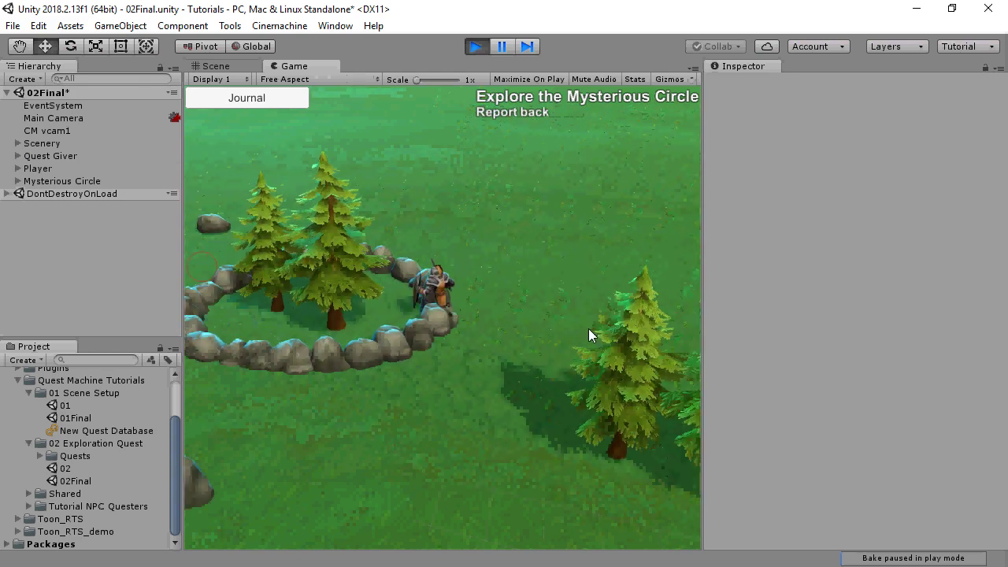
click(598, 324)
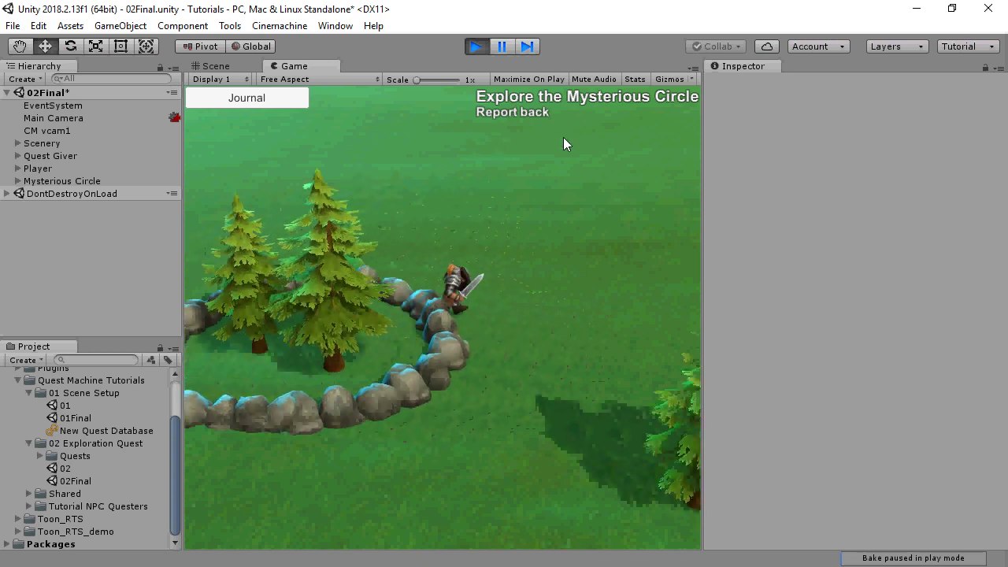
click(635, 359)
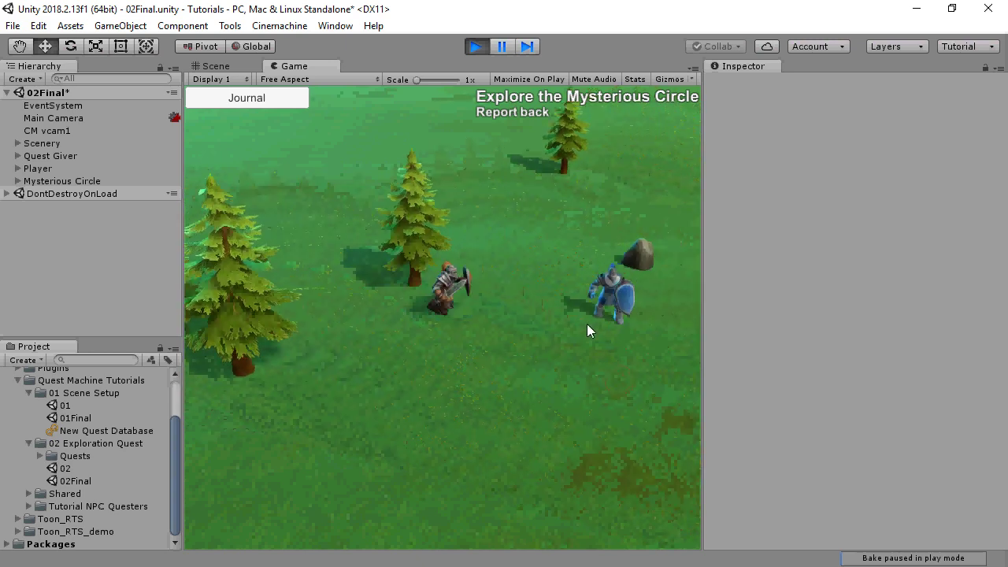
click(569, 327)
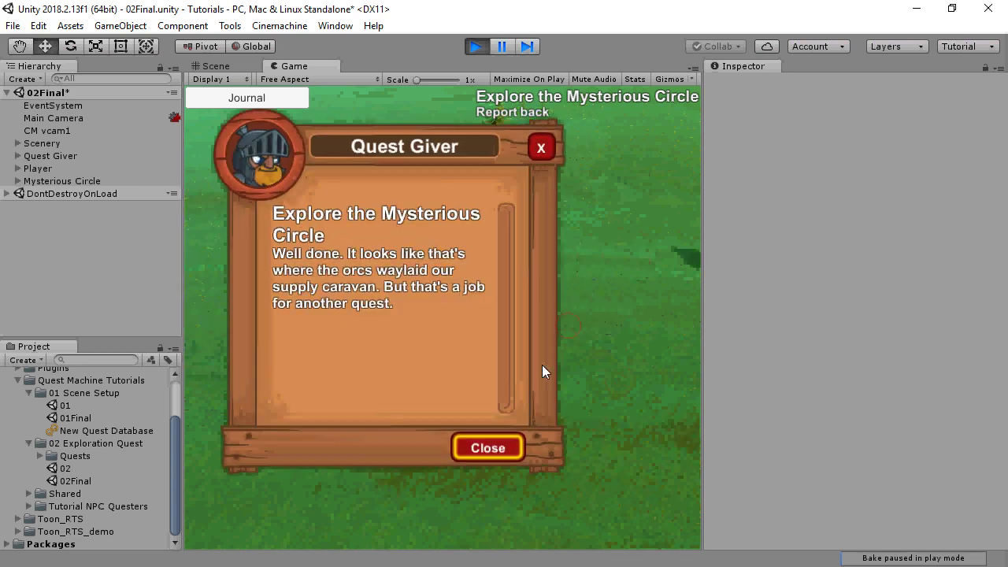
click(488, 447)
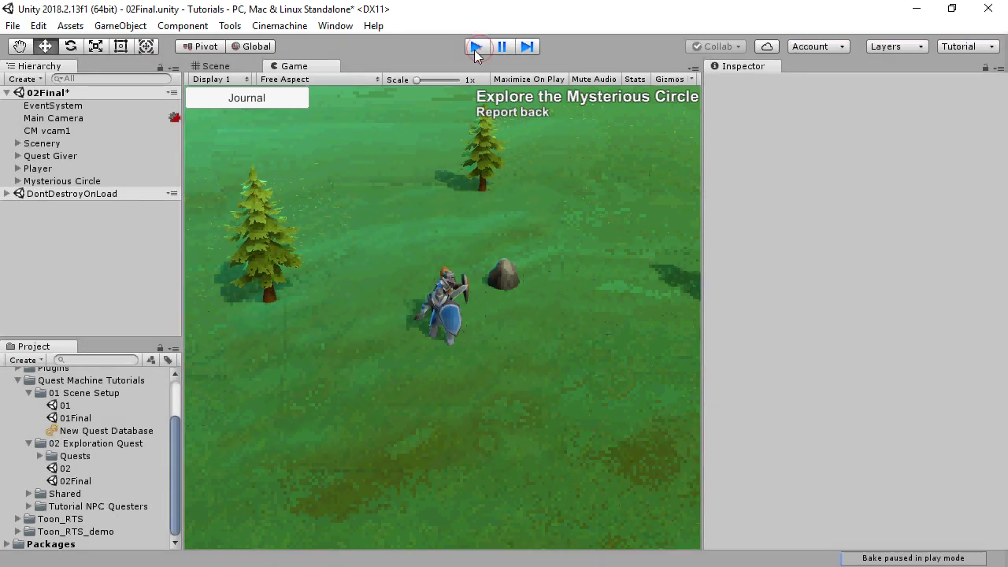
click(475, 47)
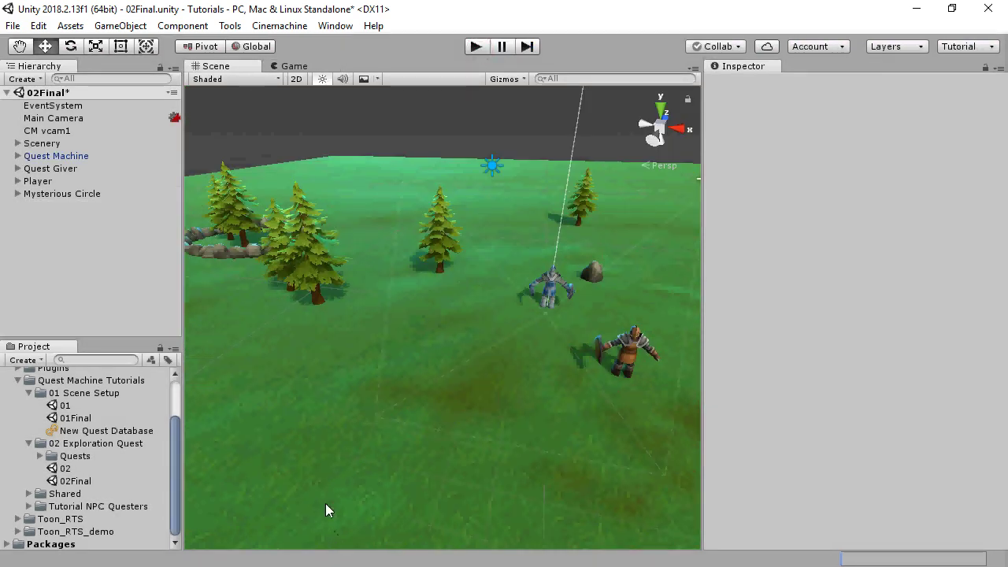
Open the 01Final scene from the 01 Scene Setup folder without saving the changes to 02Final.
right_click(76, 418)
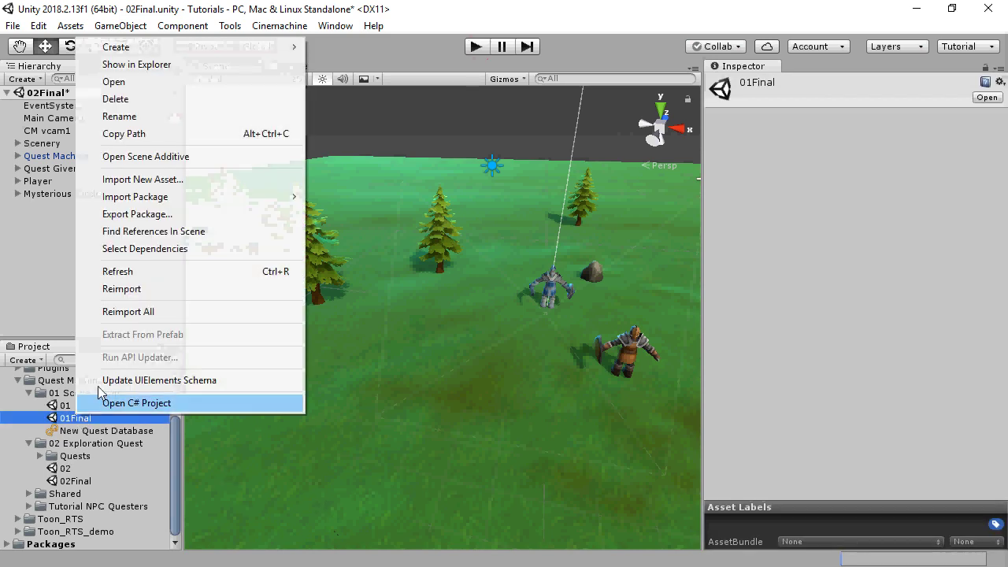
click(130, 82)
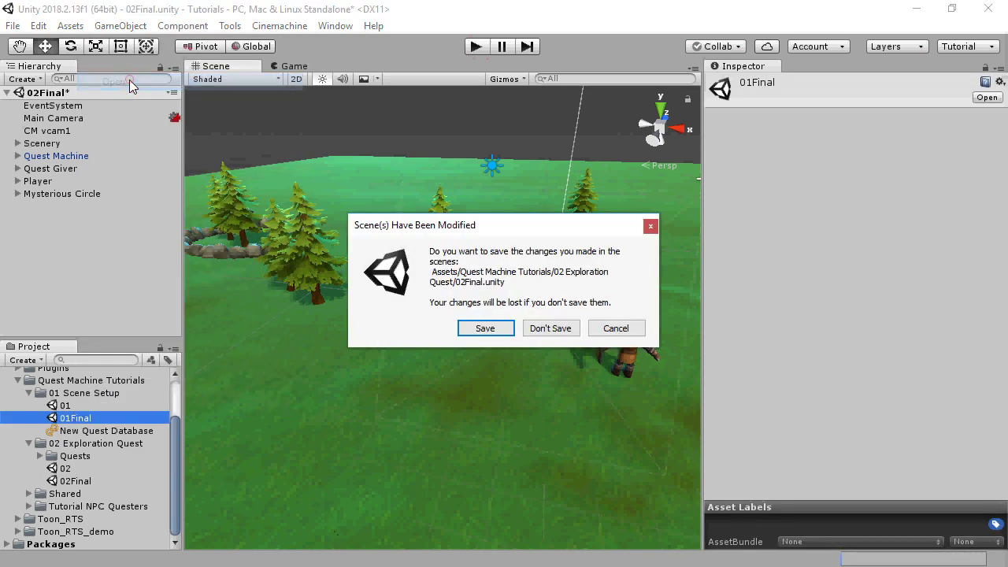
click(542, 326)
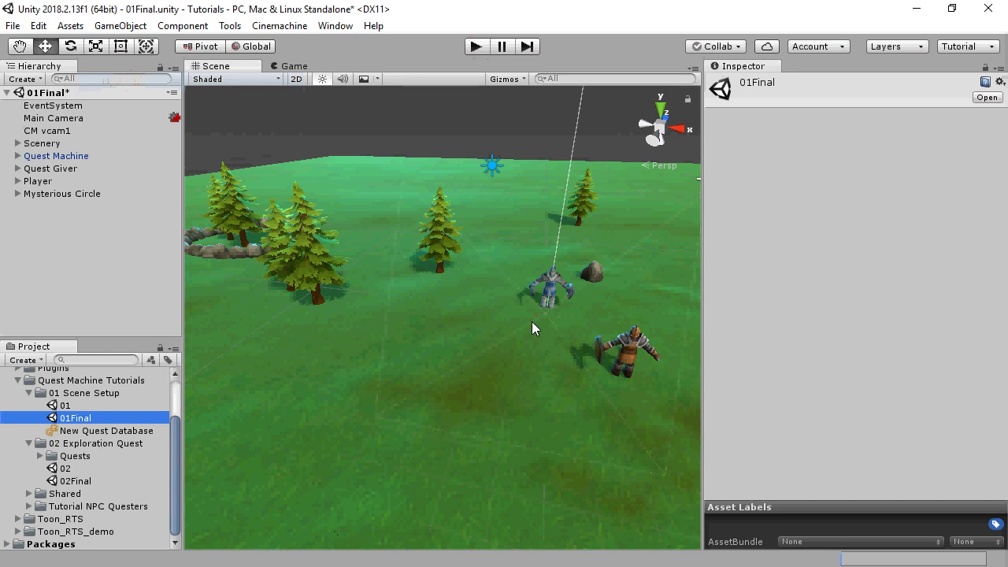
Add an empty quest entry to the Quest Assets of New Quest Database.
click(50, 167)
click(134, 432)
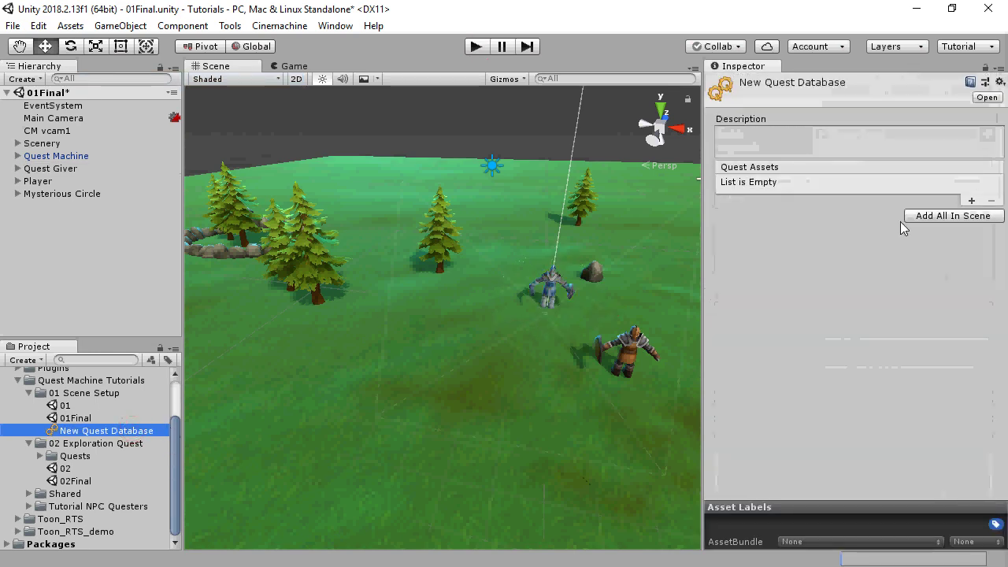
click(973, 203)
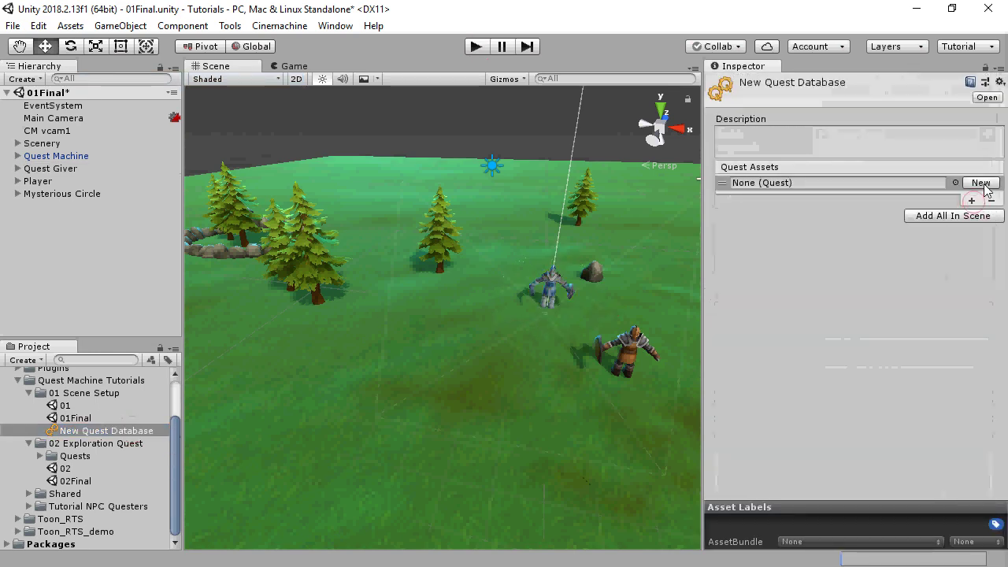
Create a new quest for the empty entry, saved as exploreCircle in Quest Machine Tutorials/02 Exploration Quest.
click(980, 183)
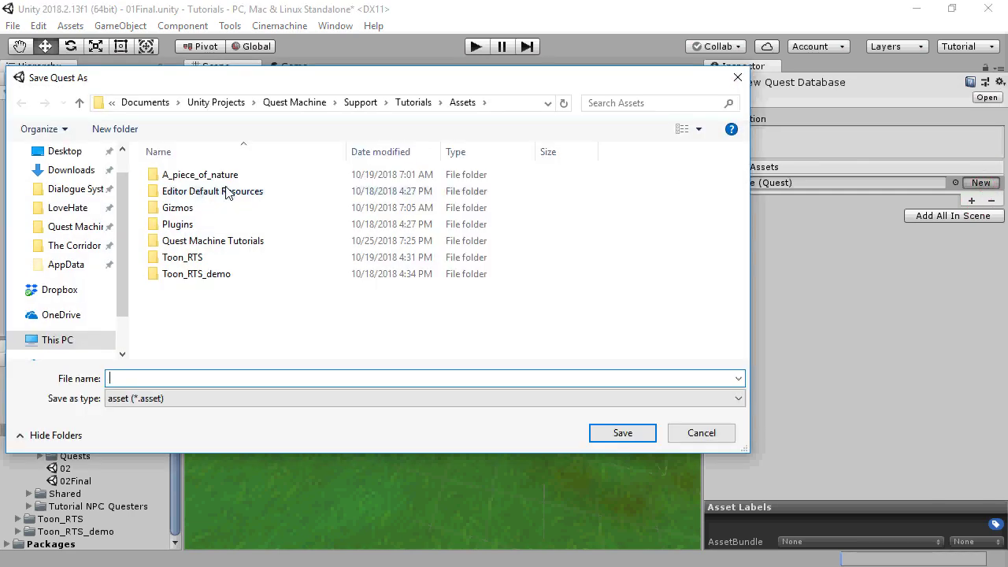
double_click(227, 241)
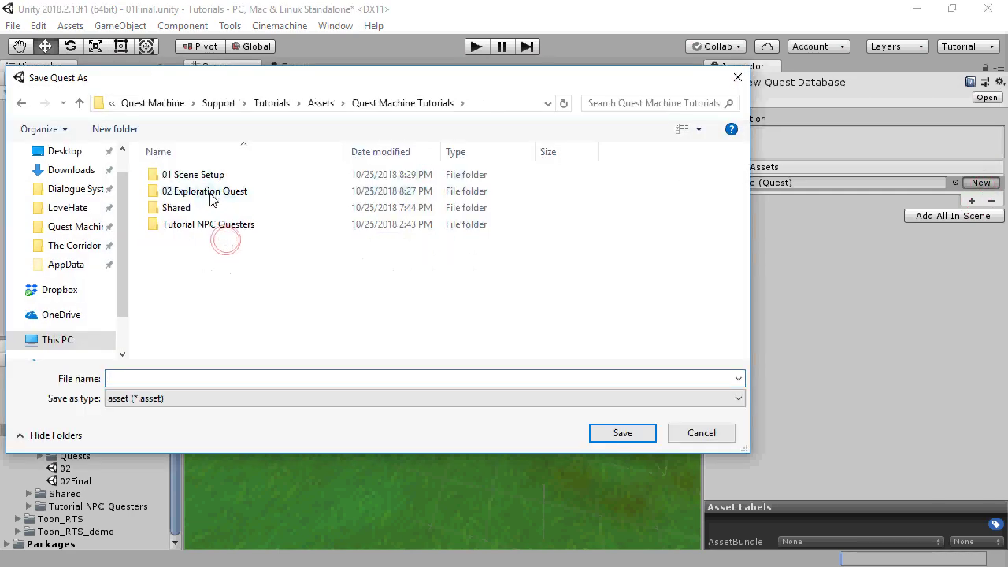
double_click(209, 194)
click(241, 379)
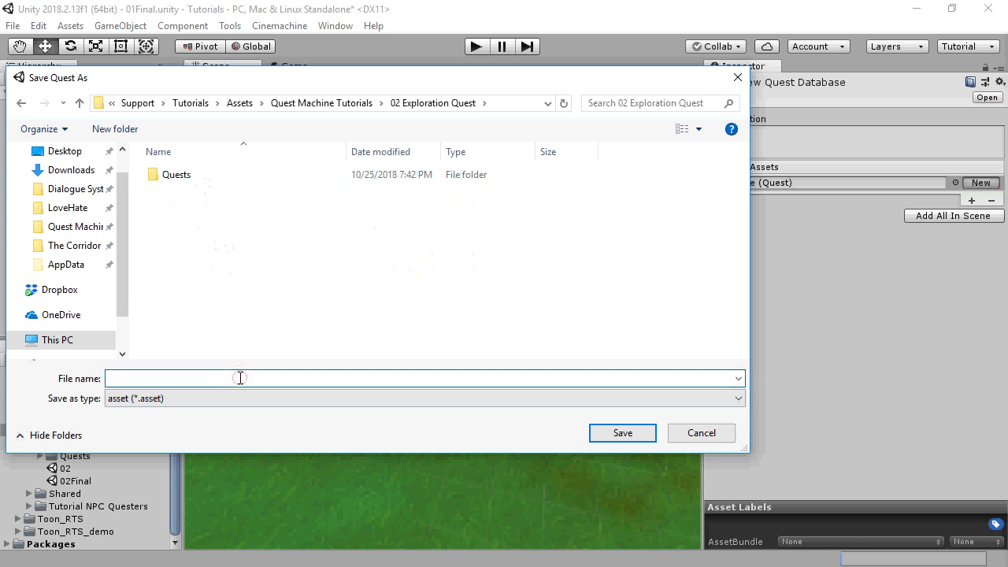
text(exploreCircle)
key(Return)
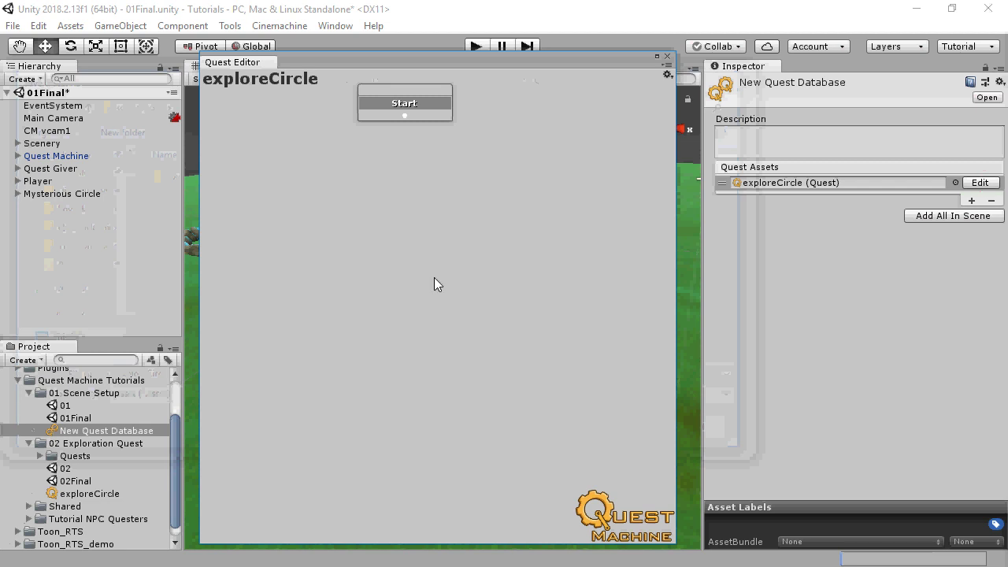
Set the exploreCircle quest's title to "Explore the Mysterious Circle" in its quest info.
click(433, 277)
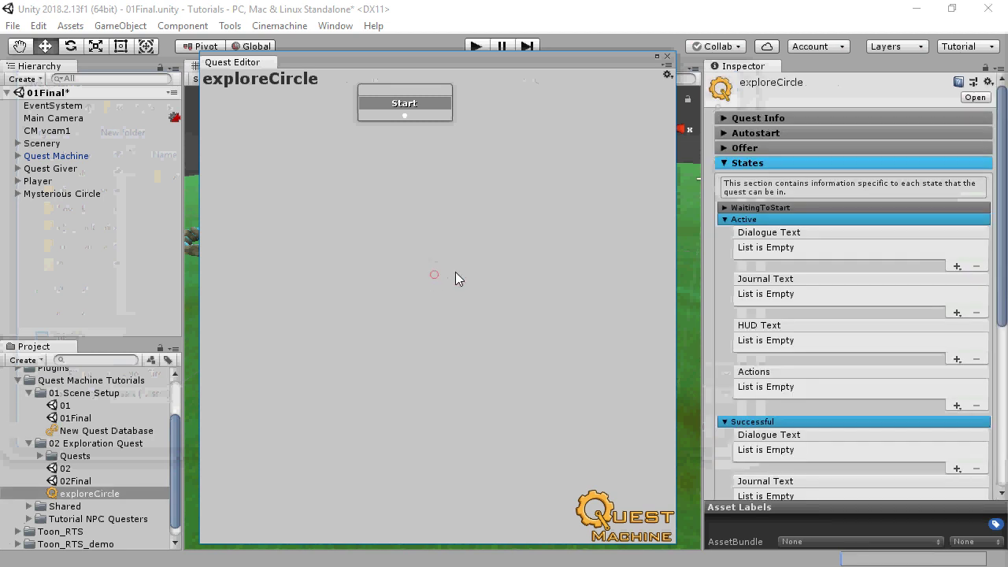
click(838, 117)
click(888, 152)
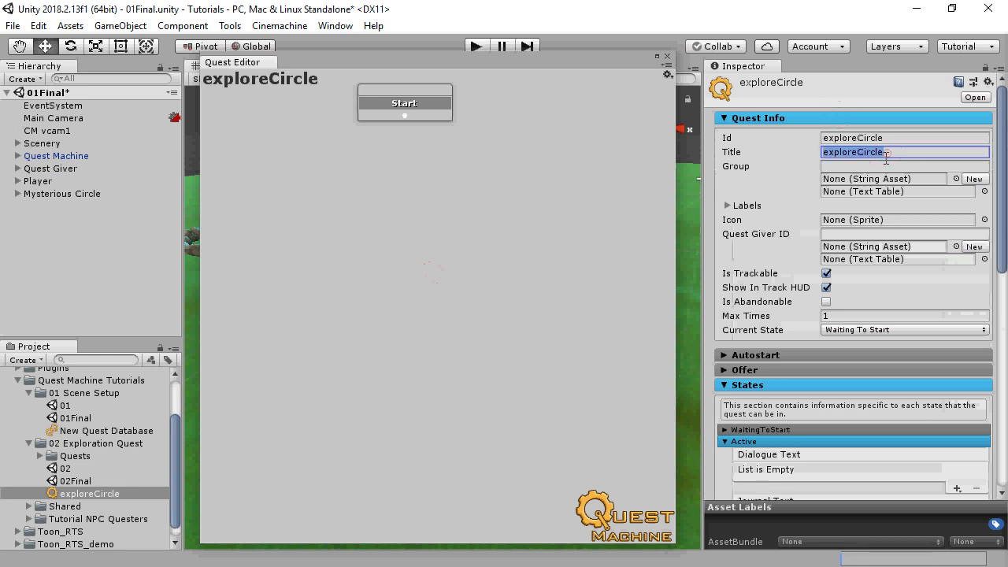
text(Explore the Mysterious Circle)
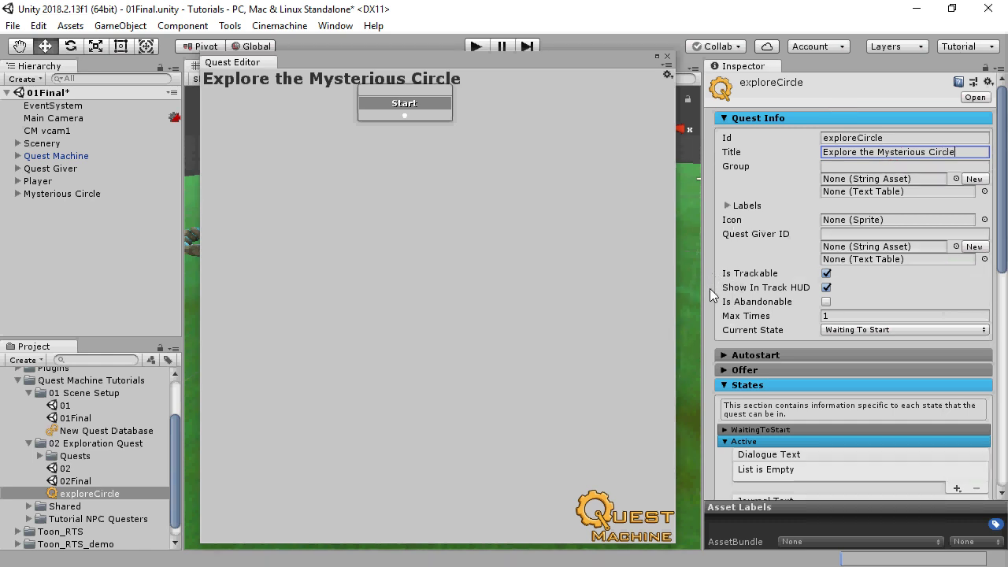
click(791, 118)
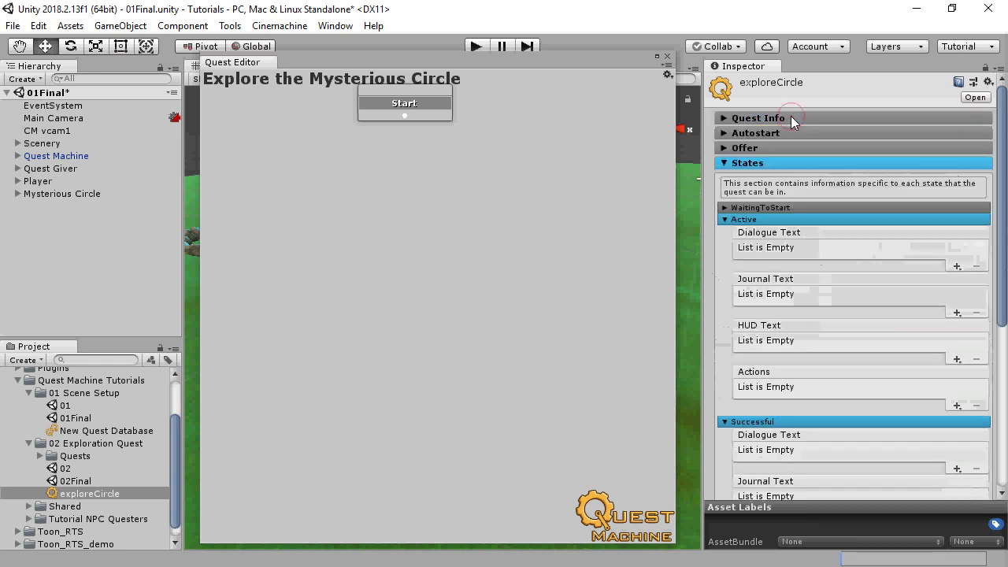
Look over the quest's autostart settings and add a heading that uses the quest title to its offer text.
click(780, 131)
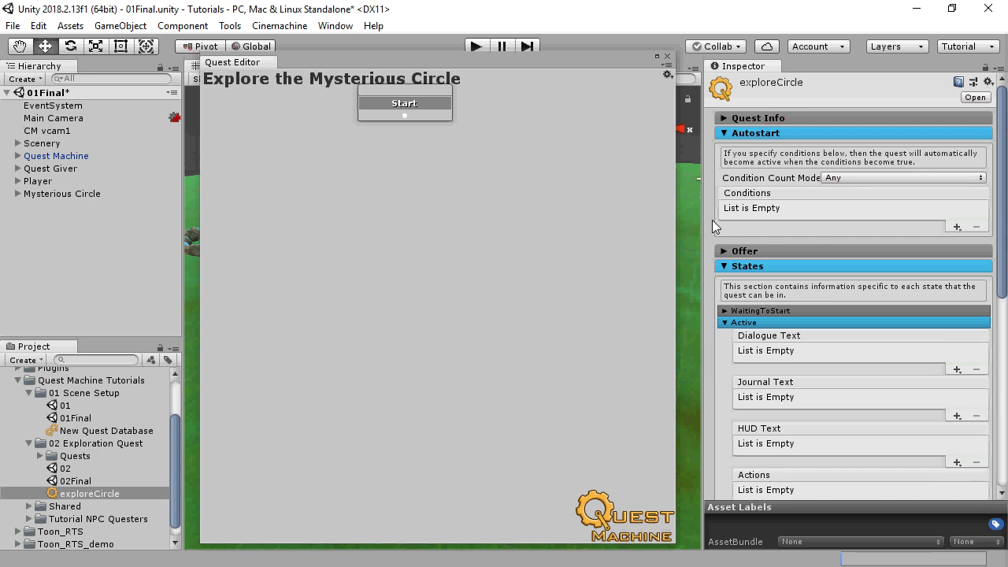
click(801, 131)
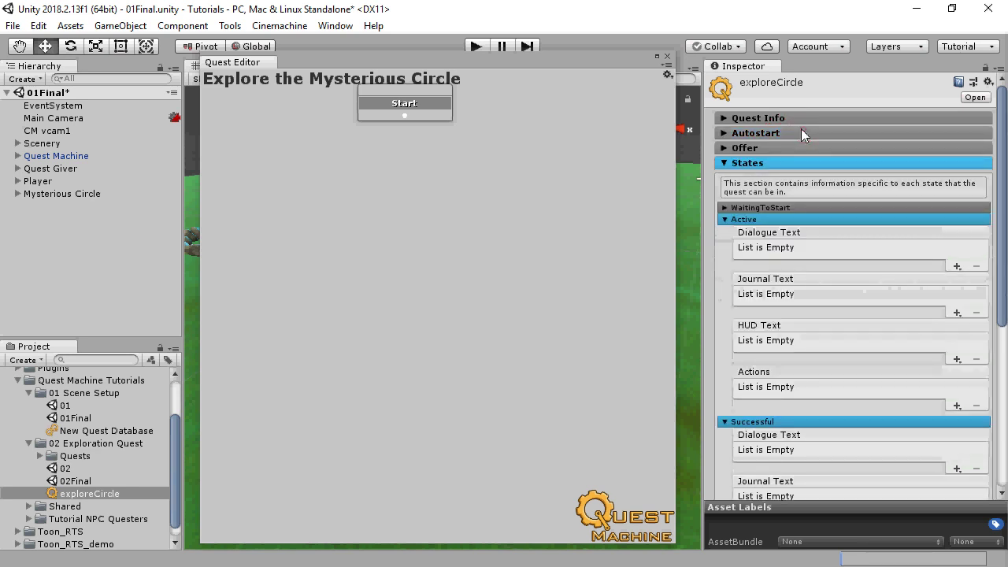
click(778, 150)
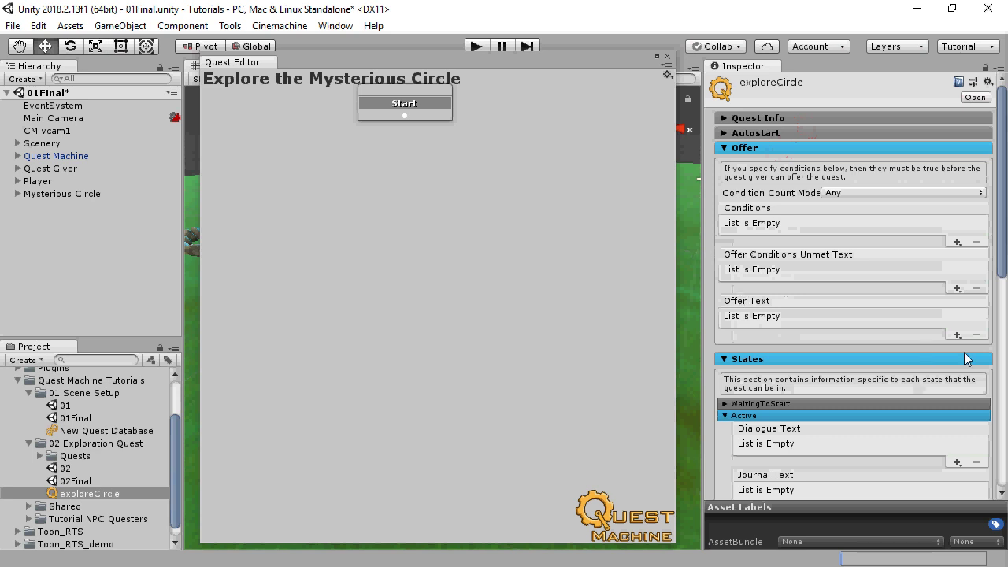
click(957, 334)
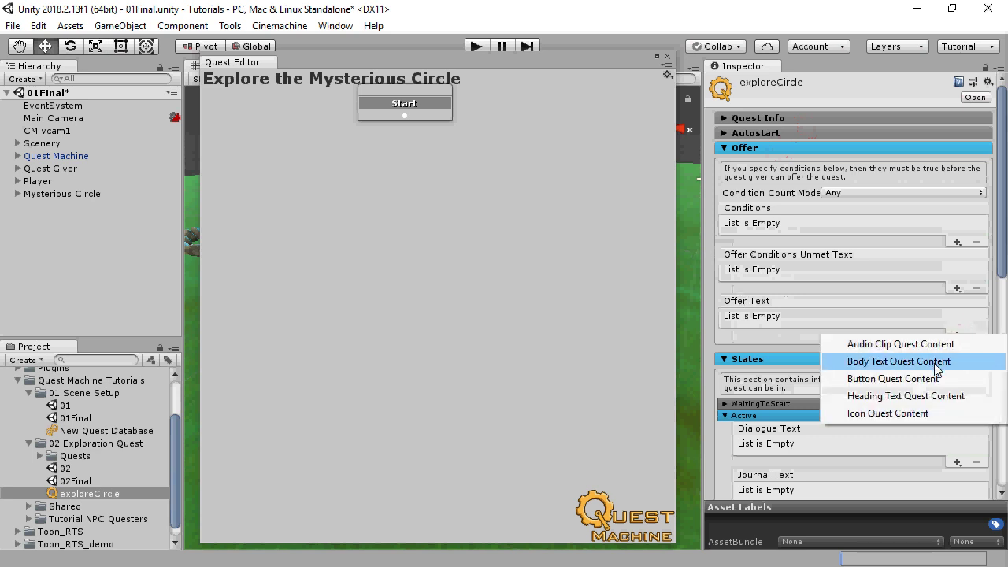
click(913, 395)
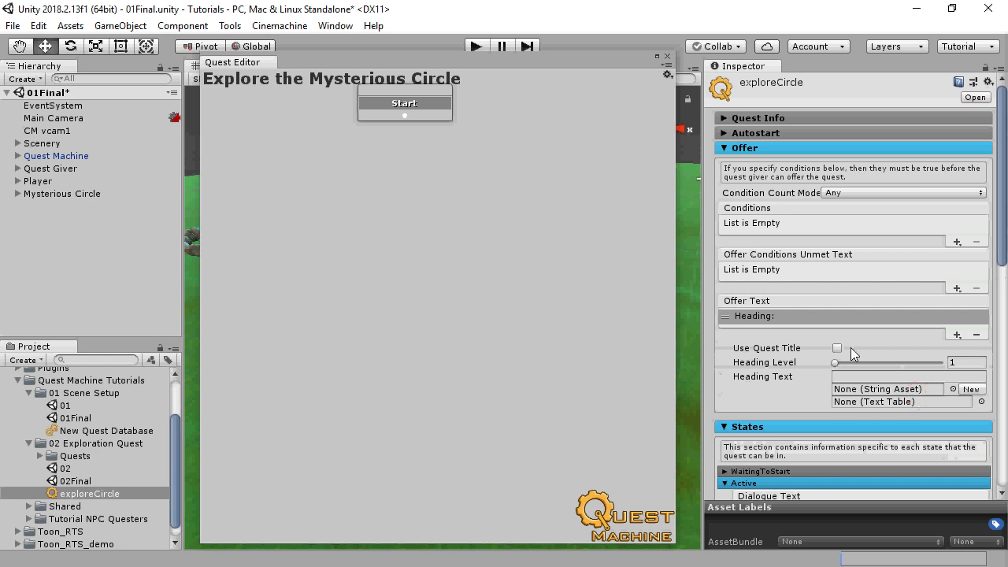
click(837, 348)
Add body text to the offer text reading "I want you to explore the mysterious circle to the west.".
click(957, 335)
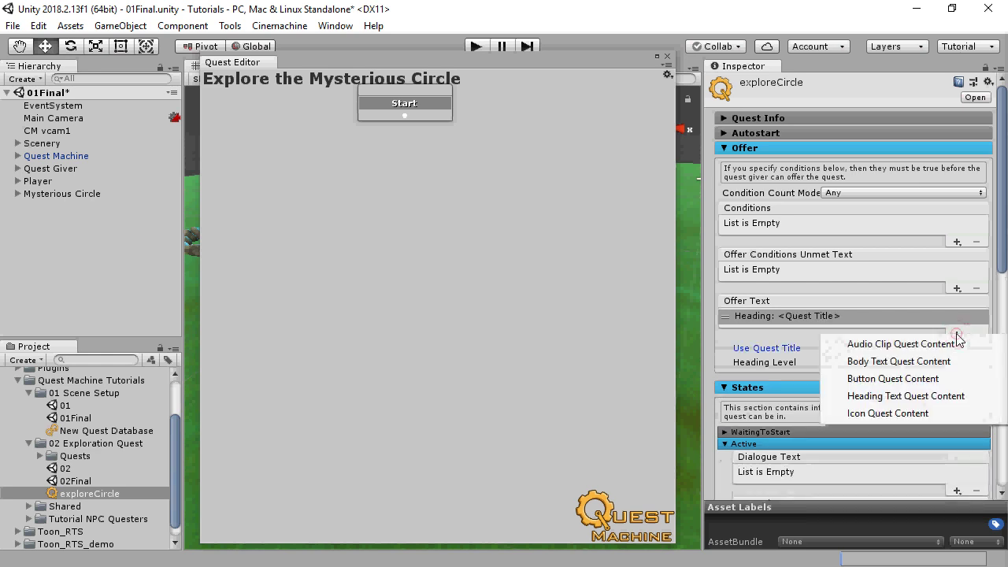
click(909, 361)
click(901, 392)
text(I want you to explore the)
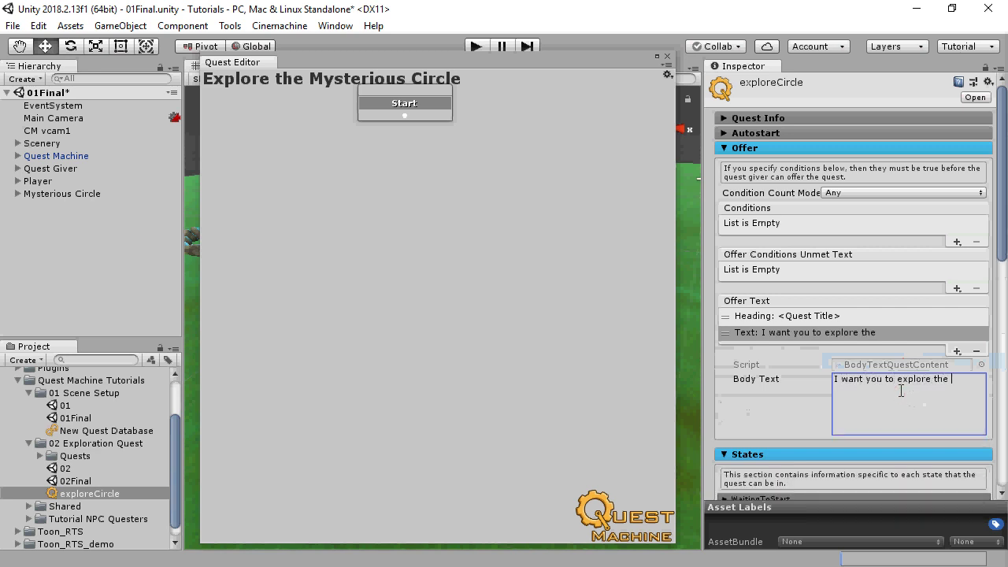
text( mysterious circle to the west.)
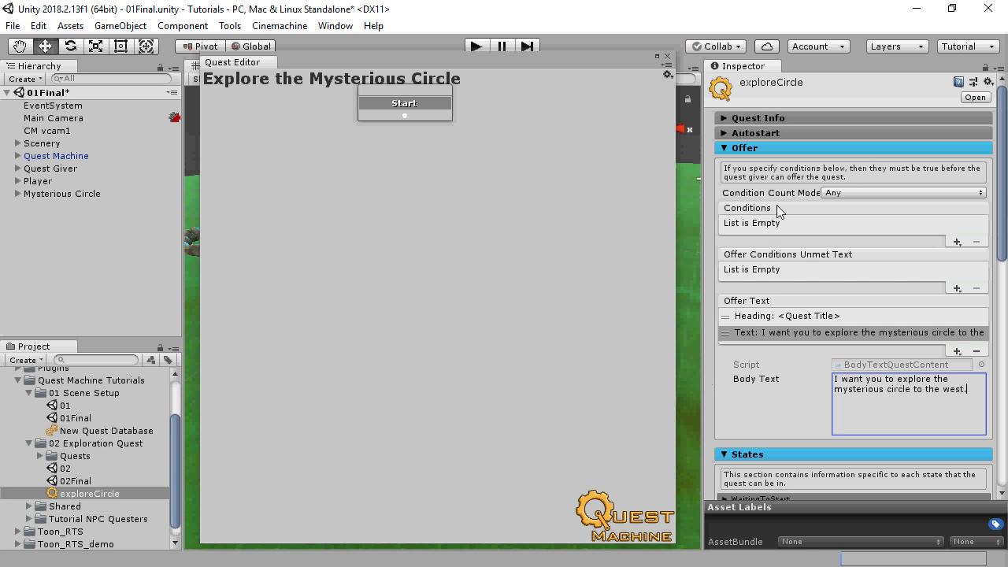
click(760, 149)
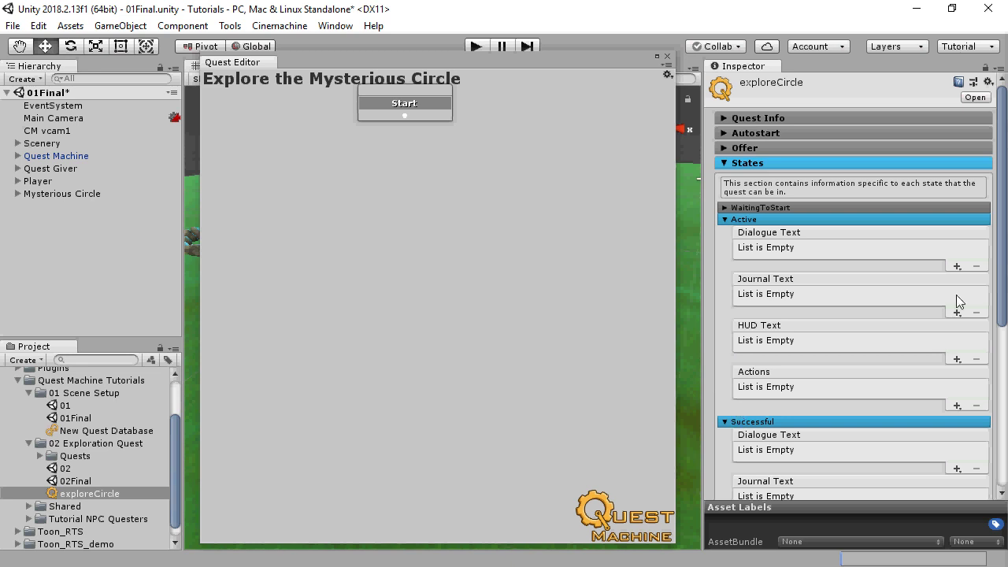
Add a heading that uses the quest title to the Active state's dialogue text.
click(956, 266)
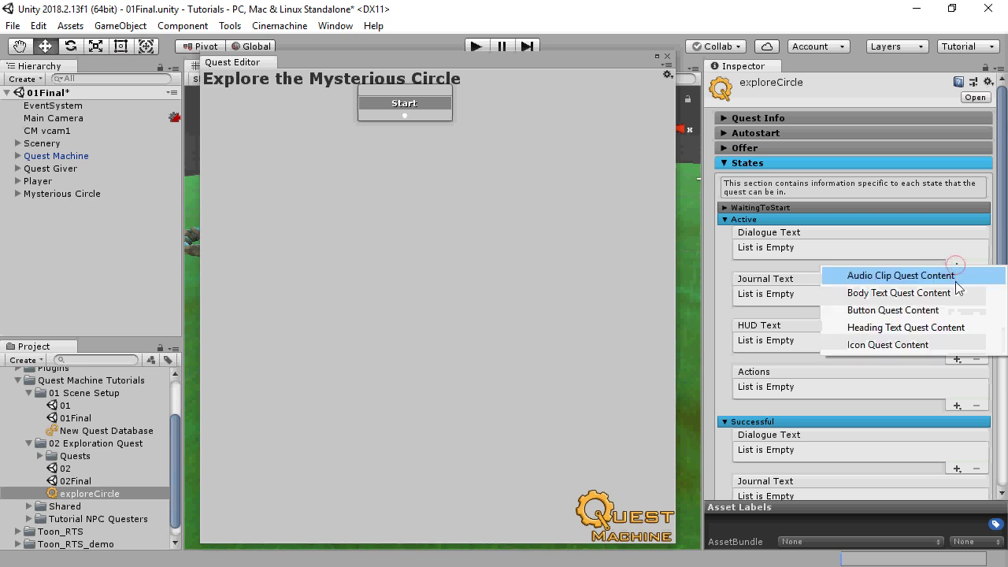
click(885, 329)
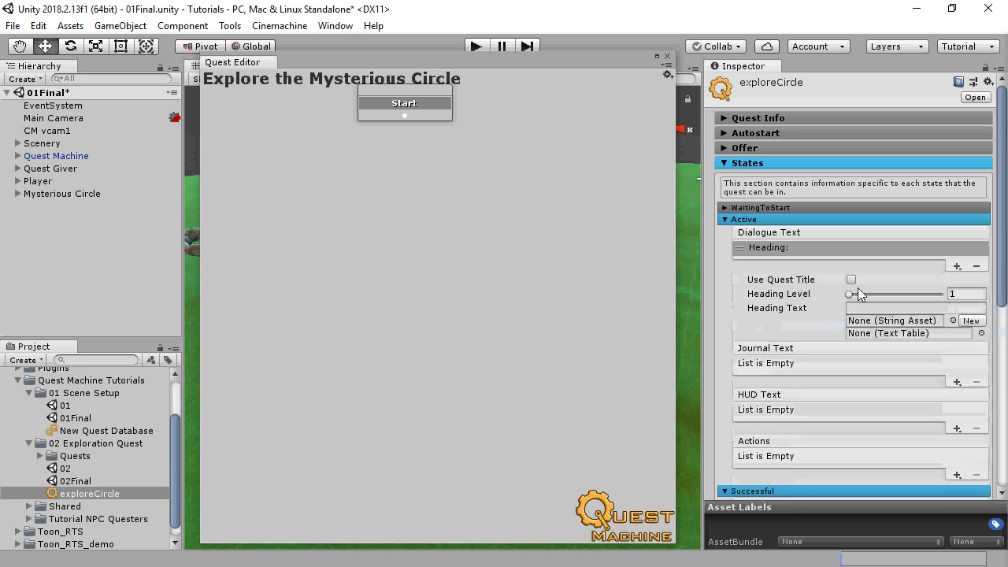
click(850, 279)
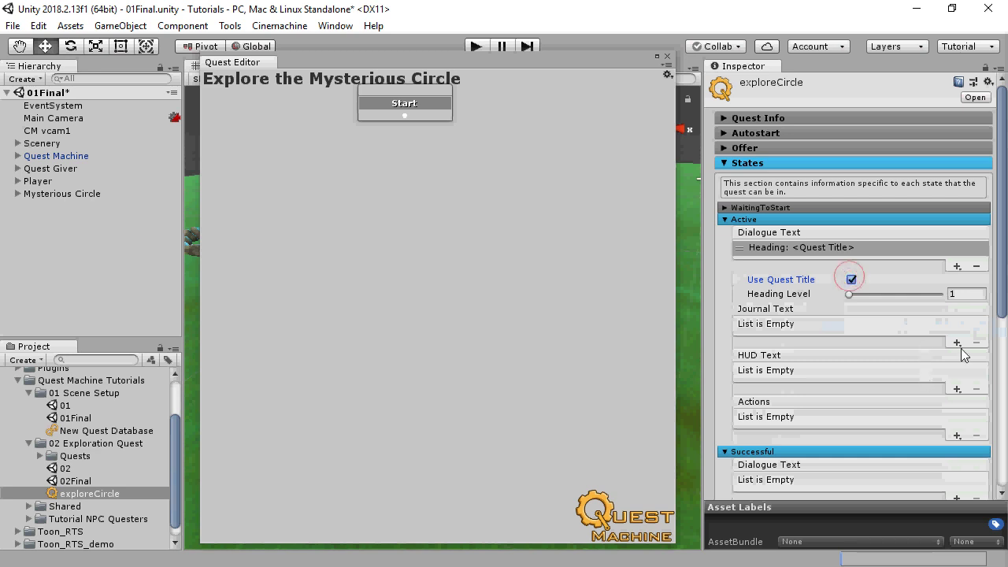
Add headings that use the quest title to the Active state's journal text and HUD text.
click(956, 342)
click(889, 404)
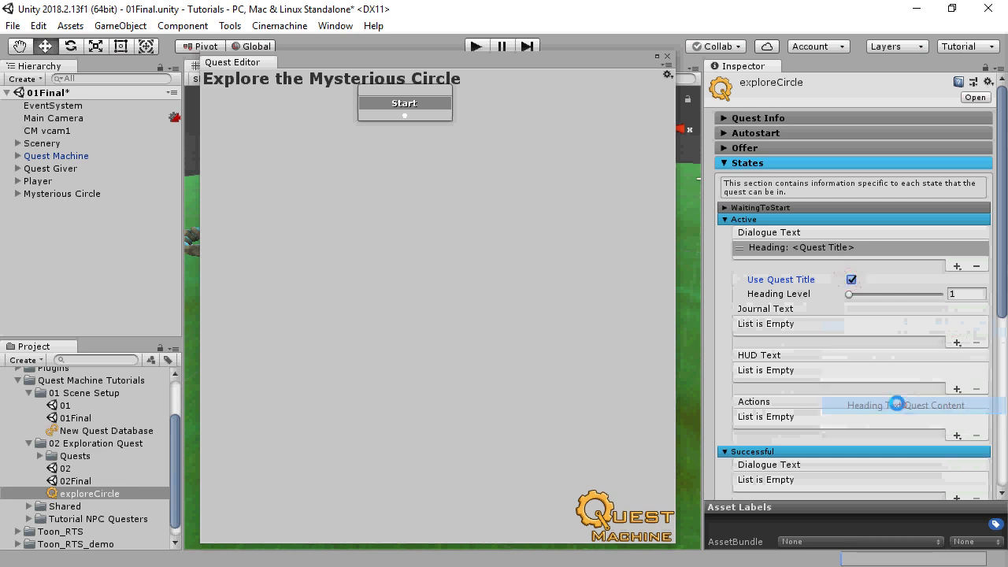
click(850, 356)
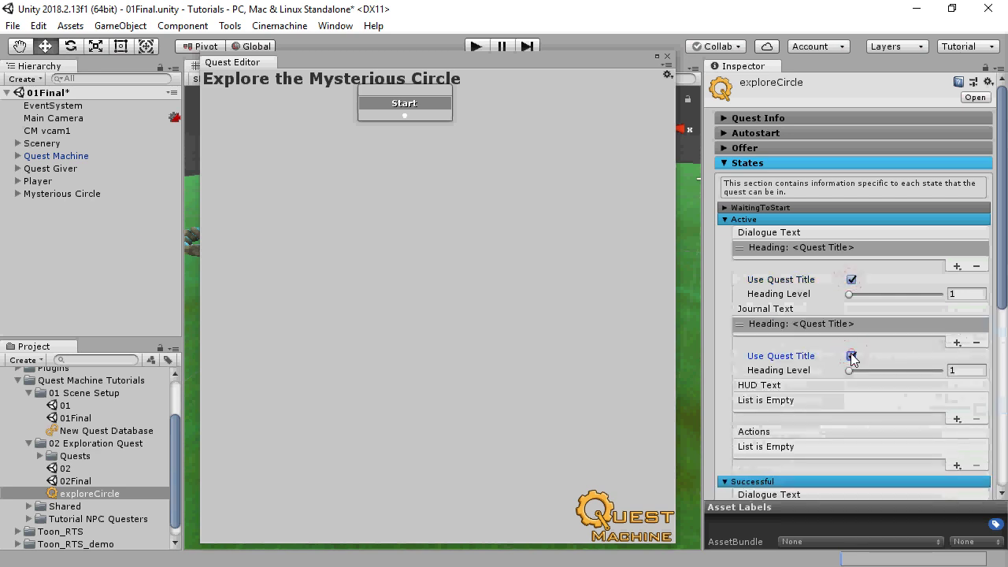
click(956, 419)
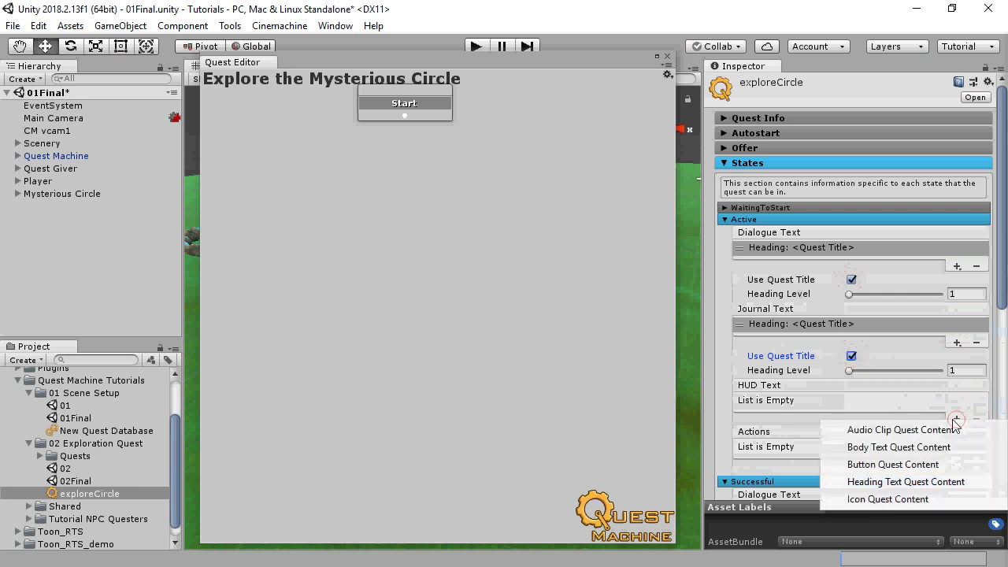
click(869, 483)
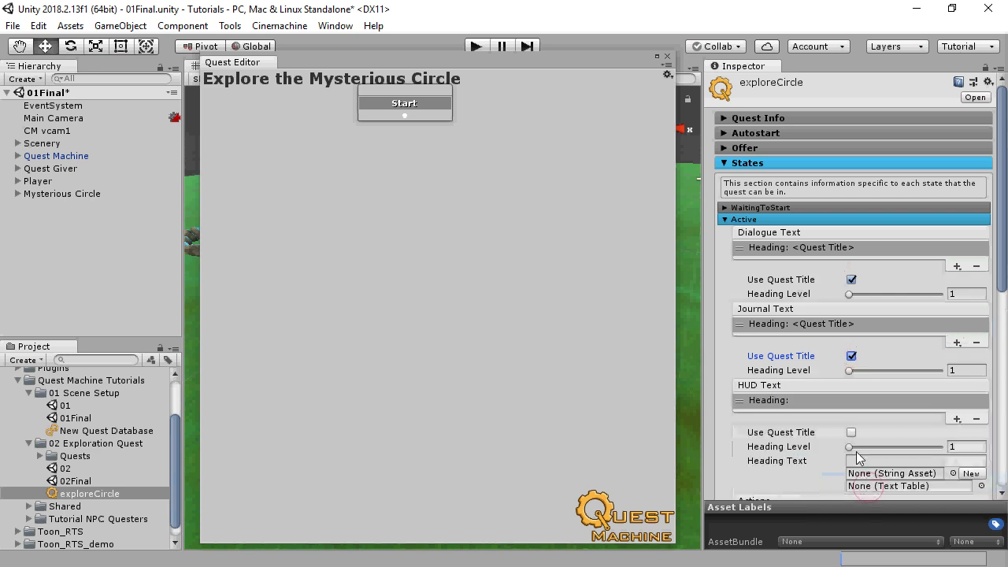
click(851, 432)
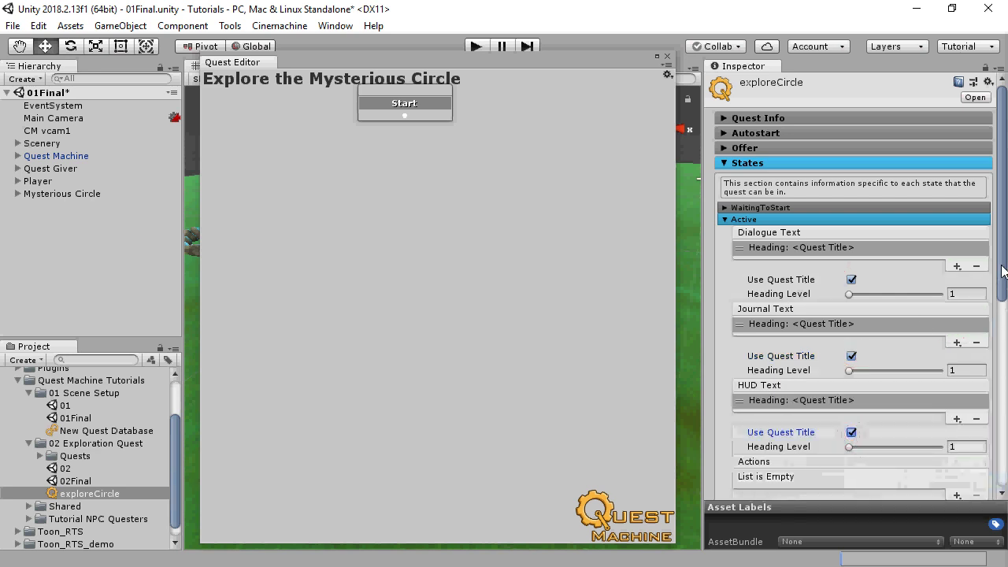
Add a heading that uses the quest title to the Successful state's journal text.
scroll(1000, 267, down, 3)
scroll(1000, 268, down, 5)
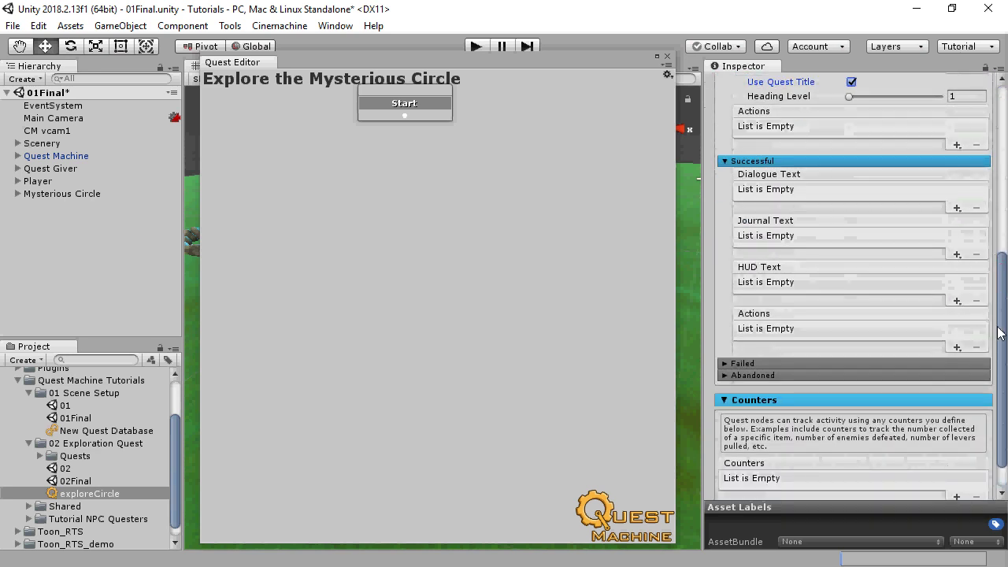
click(955, 253)
click(936, 315)
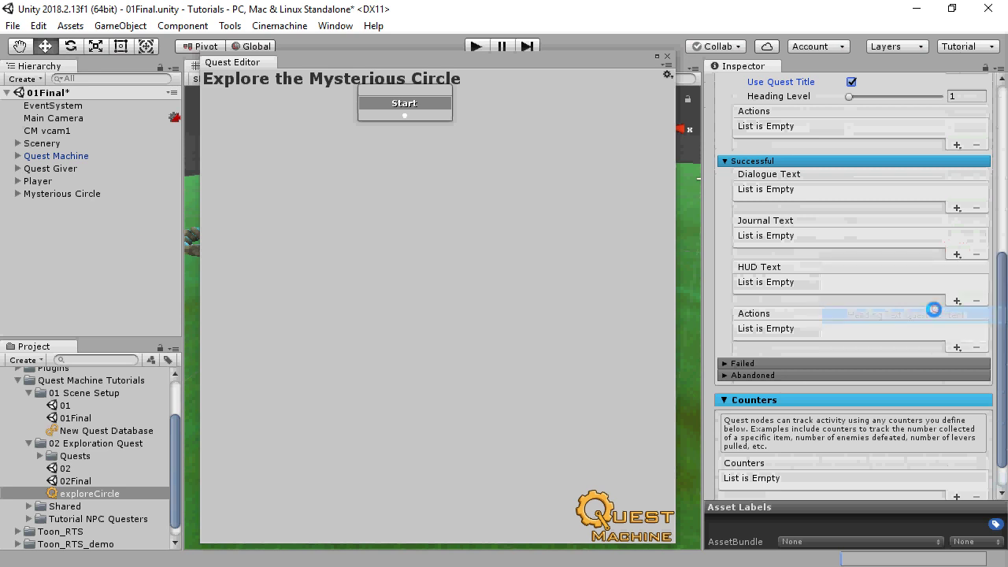
click(851, 268)
click(852, 269)
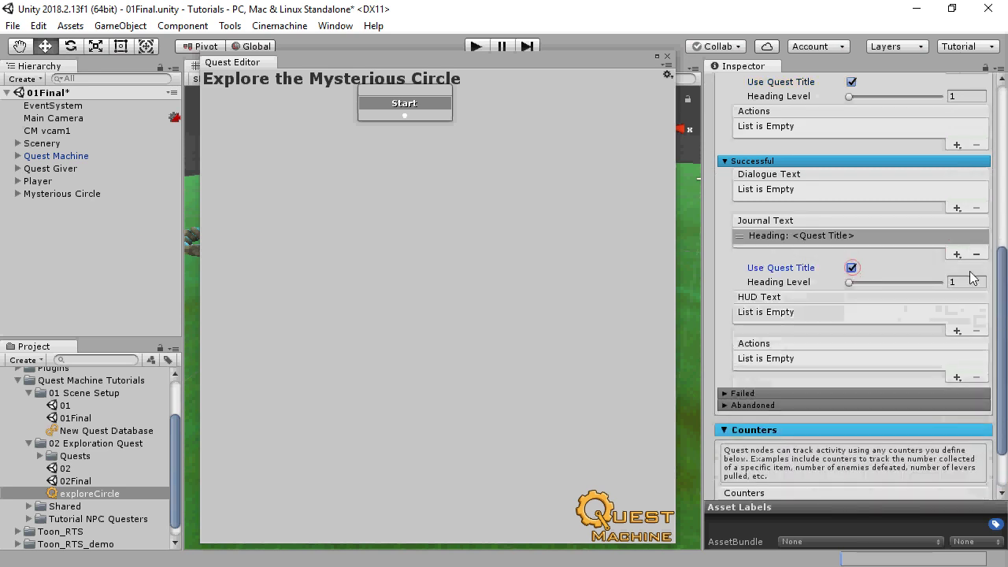
Add body text reading "You explored the circle." to the Successful state's journal text.
click(957, 255)
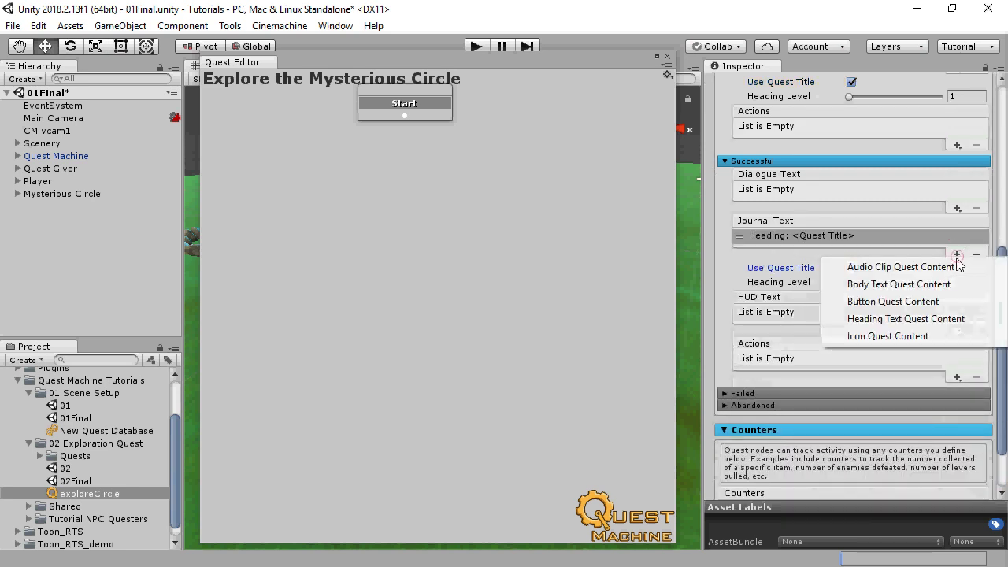
click(891, 289)
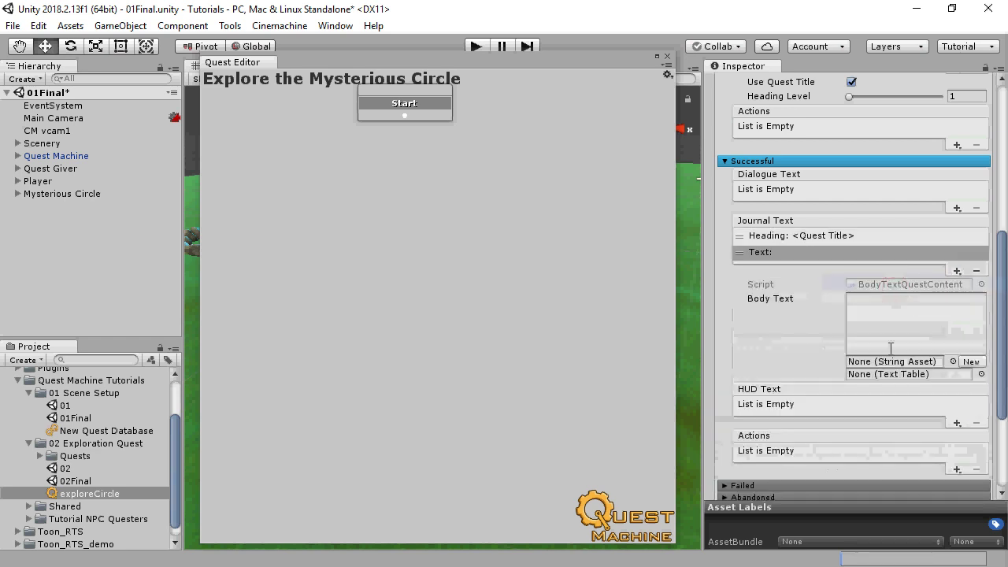
click(880, 331)
text(You expl)
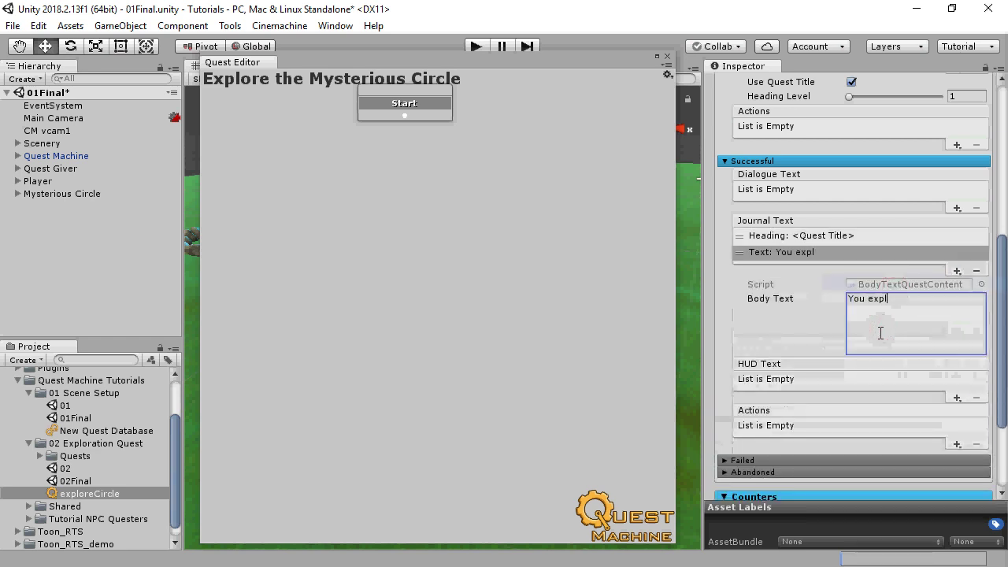
text(ored the circle.)
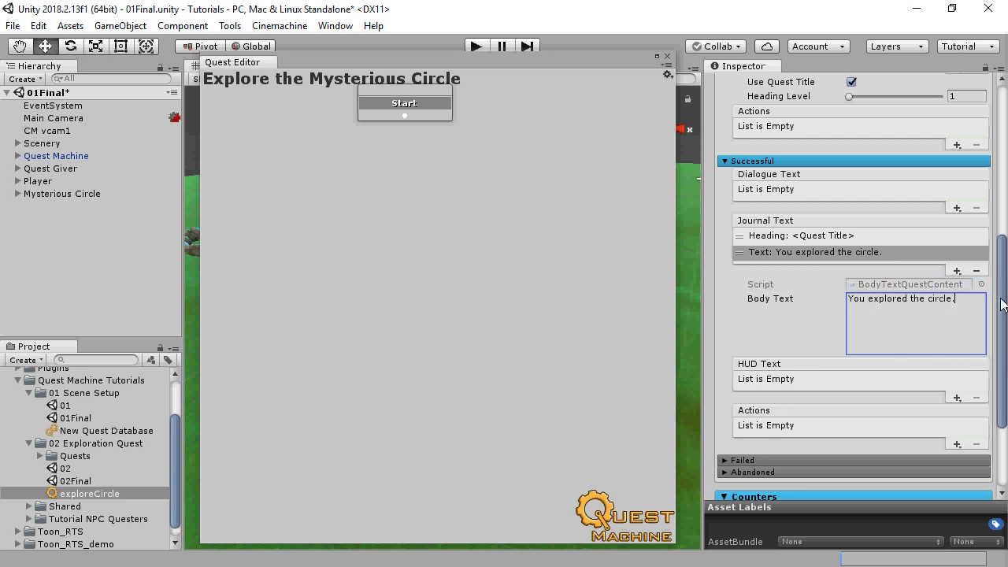
Add a Condition node below the Start node and set its Id to "Enter Circle".
scroll(1001, 306, down, 3)
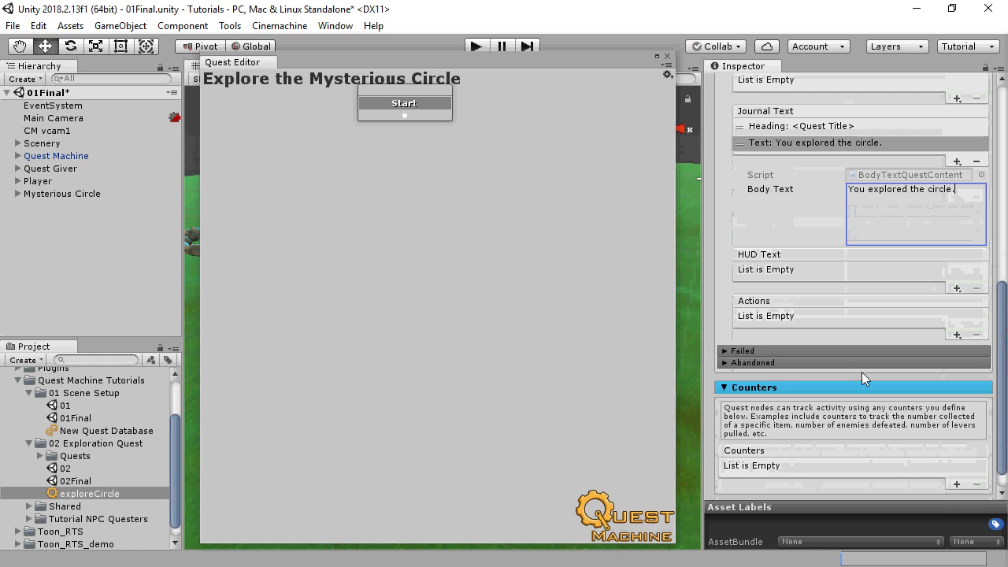
click(417, 113)
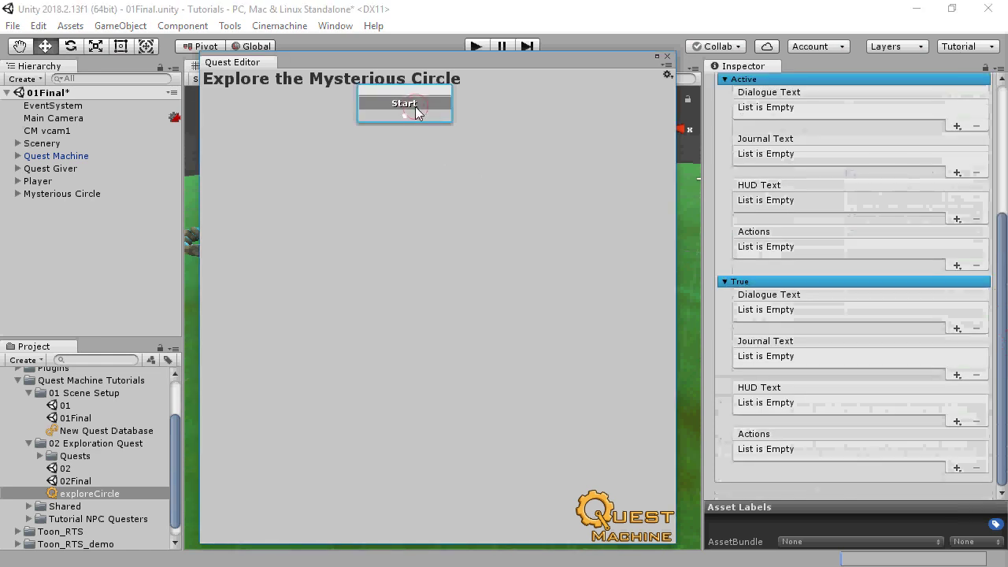
right_click(417, 113)
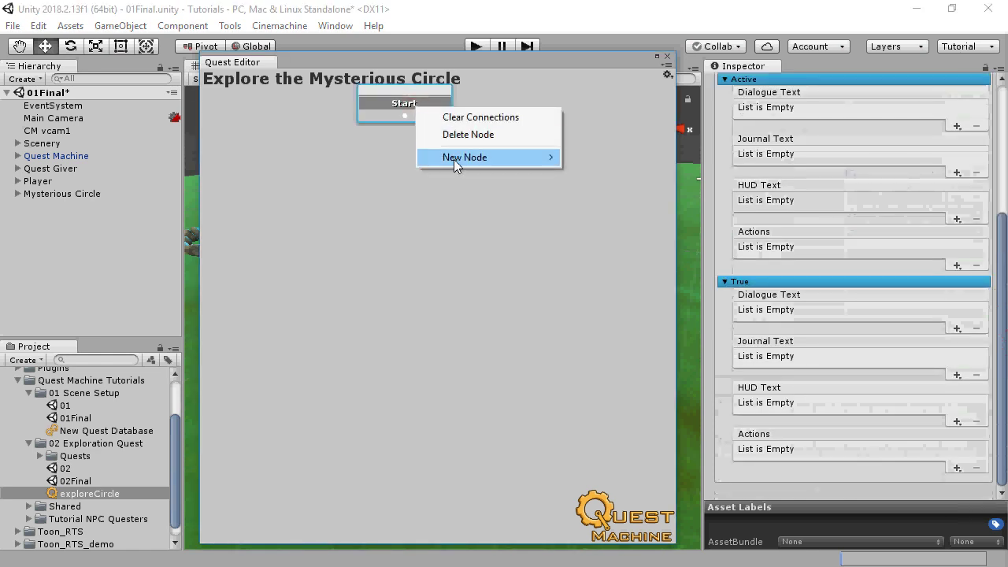
mouse_move(453, 159)
click(592, 174)
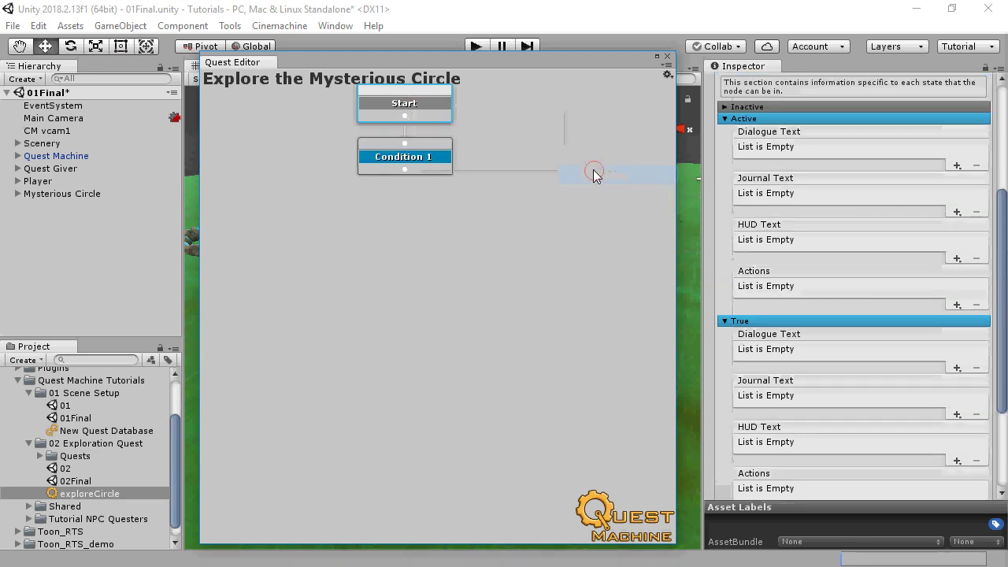
drag(1003, 230, 1001, 122)
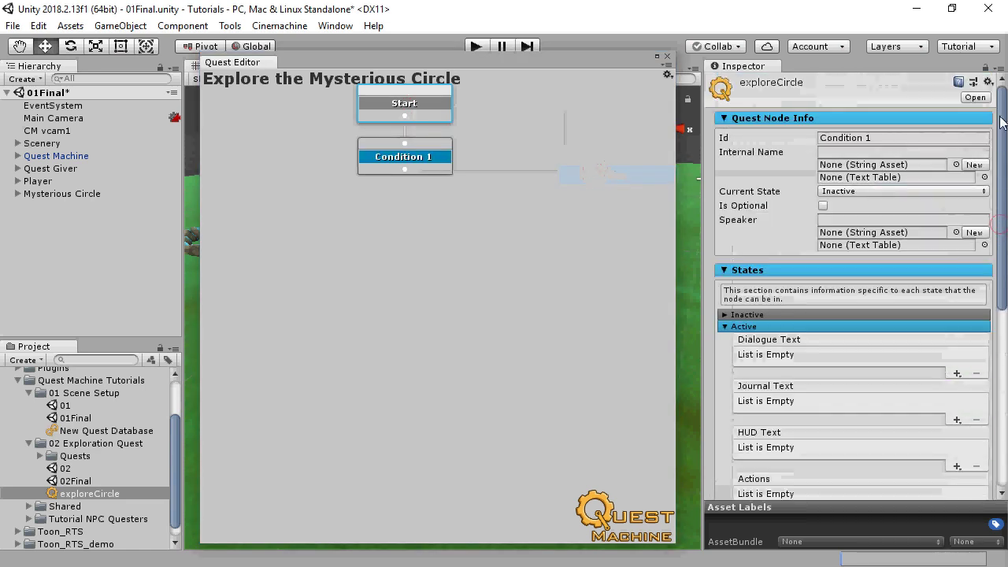
click(877, 137)
text(Enter Circle)
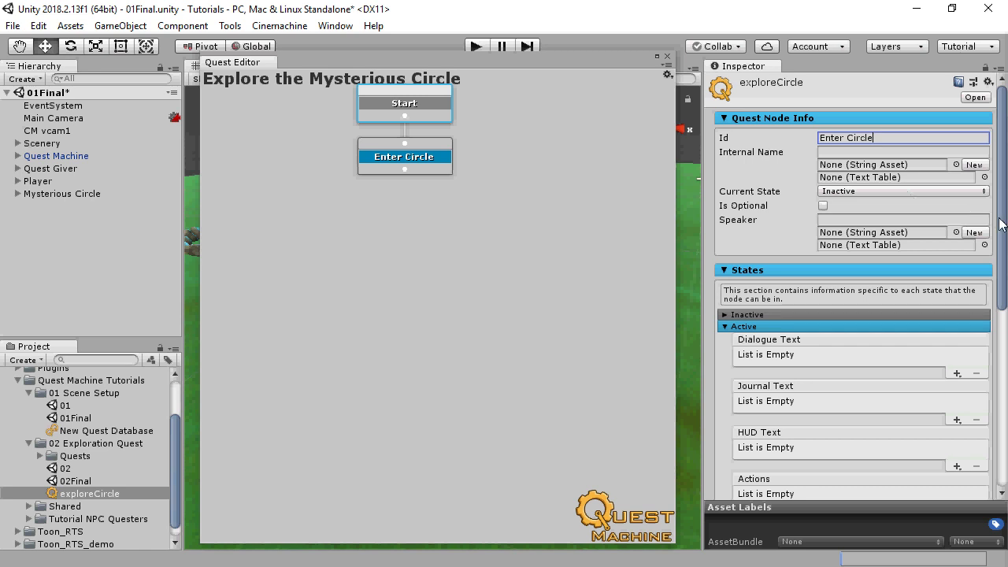
Add body text reading "Go explore that circle." to the Enter Circle node's Active dialogue text.
drag(1000, 224, 998, 300)
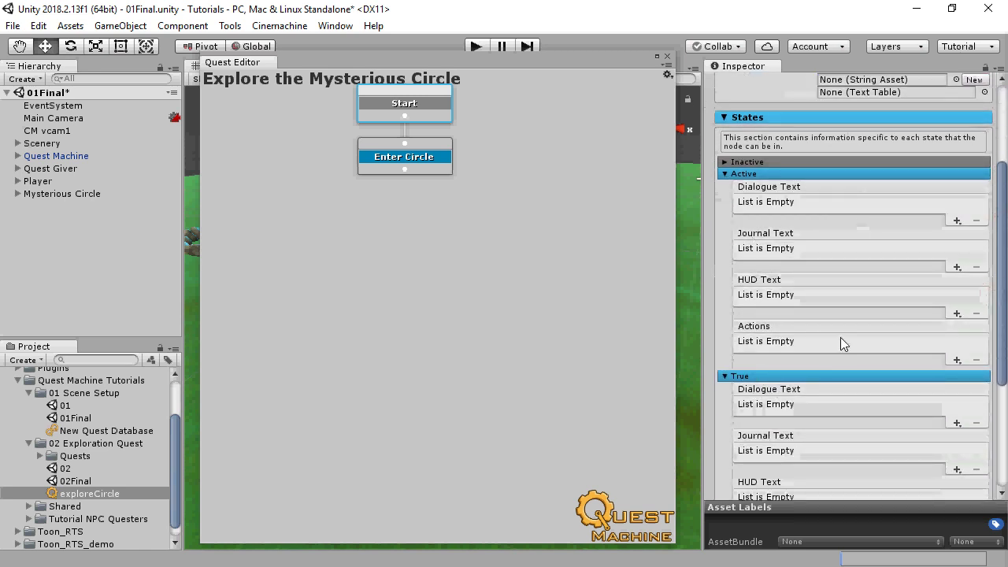
click(957, 221)
click(945, 250)
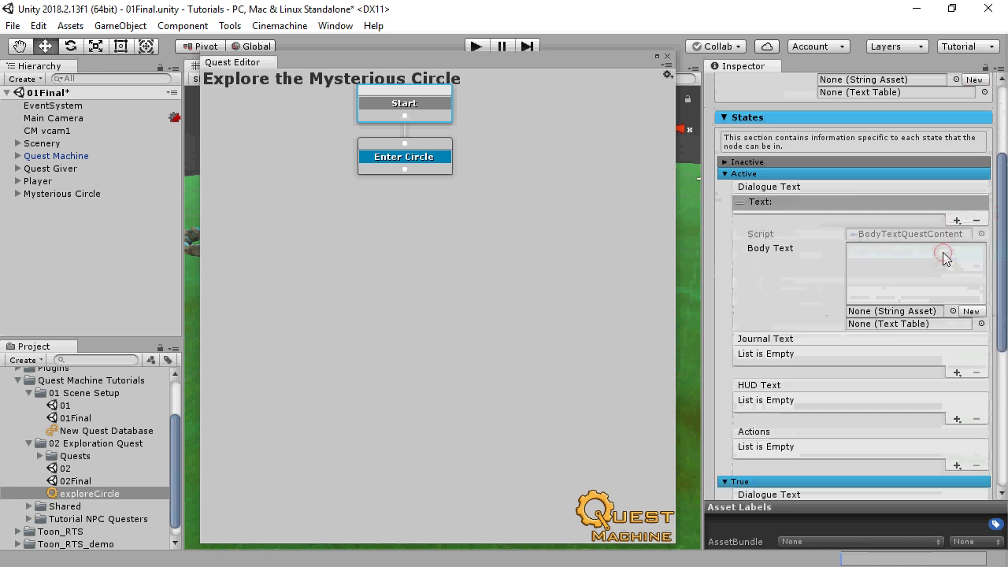
click(929, 281)
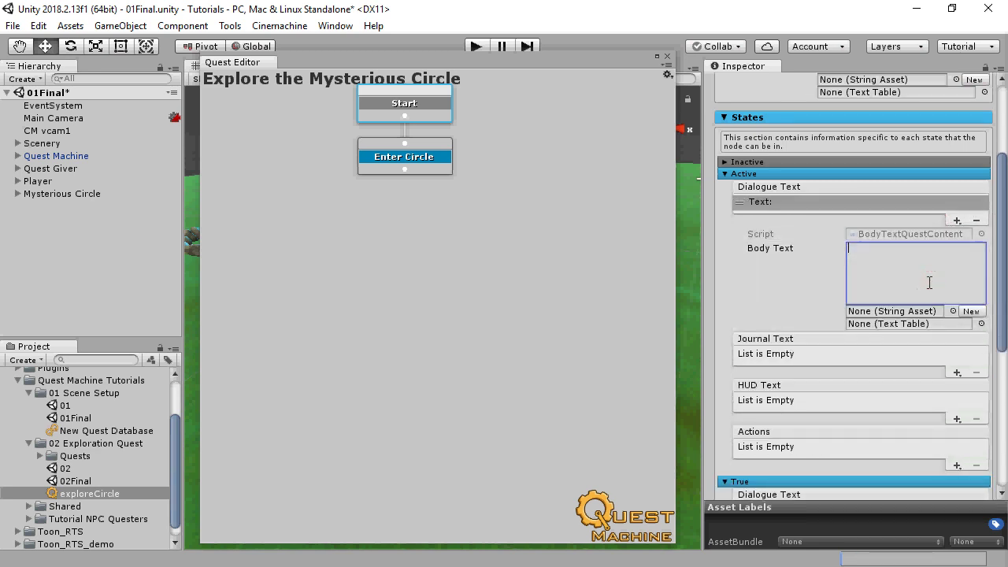
text(Go explore that circle.)
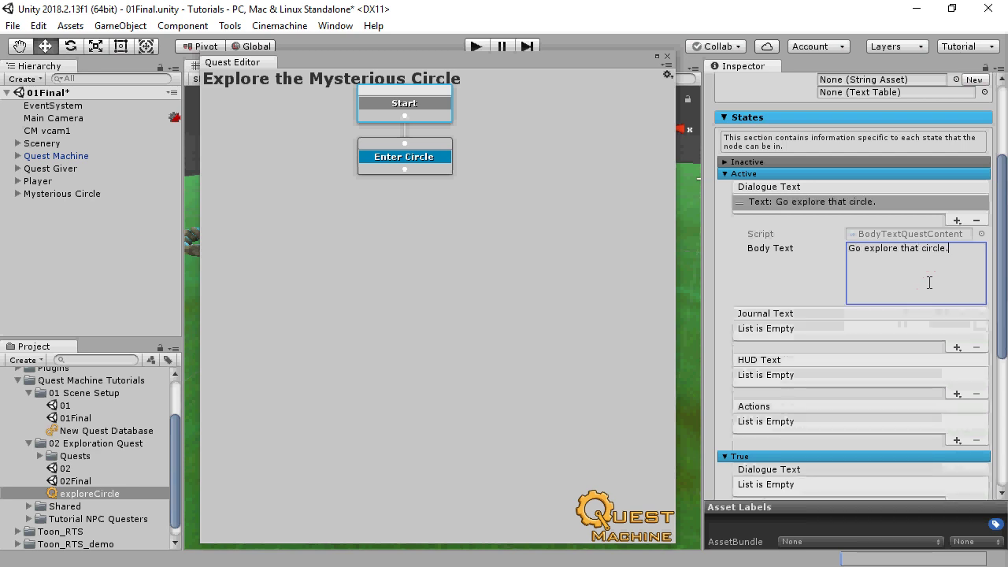
Add body text reading "The captain has ordered you to explore the circle." to the Enter Circle node's Active journal text.
click(957, 352)
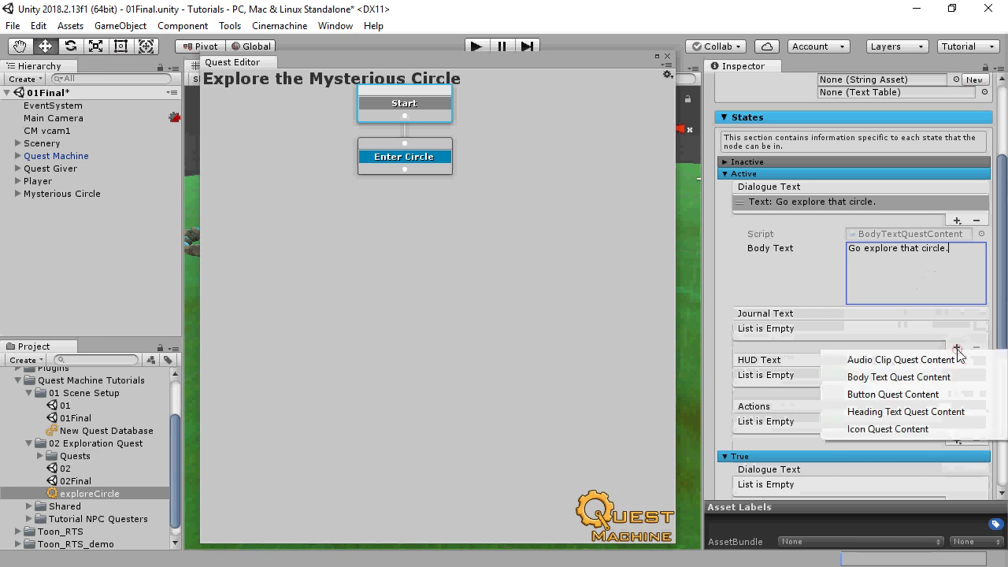
click(926, 378)
click(899, 389)
text(The captain has ordered)
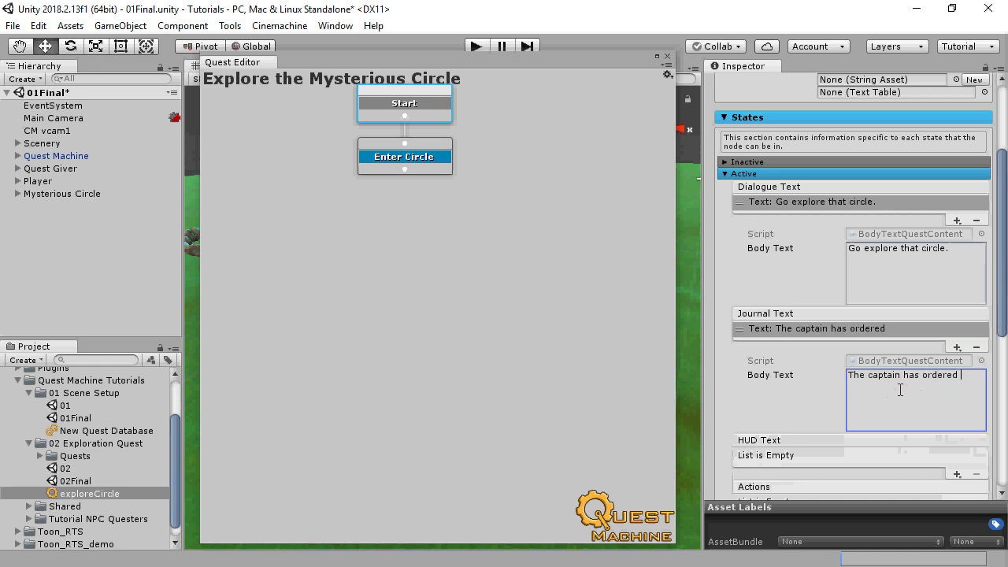
text( you to explore the circle.)
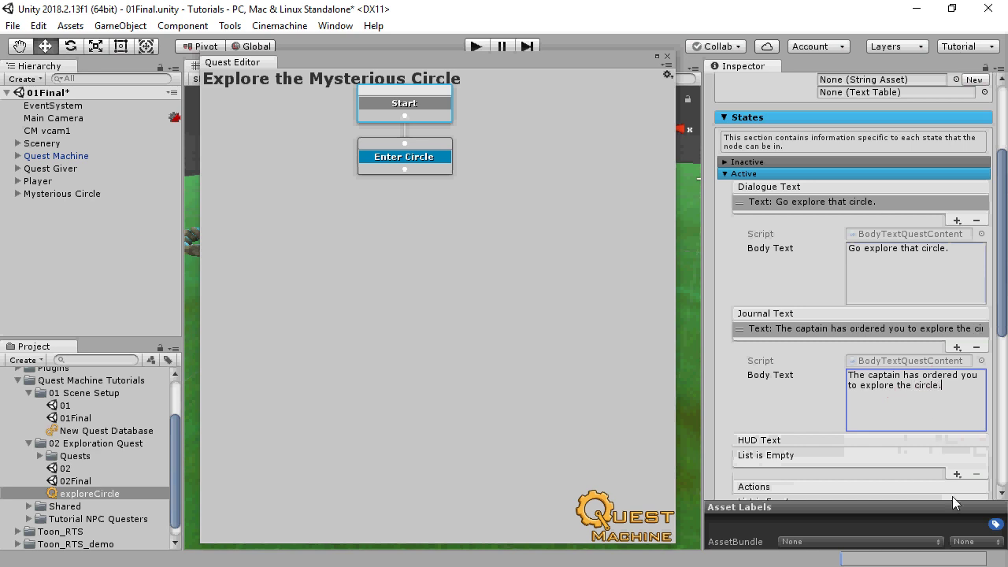
Add body text reading "Enter Circle" to the Enter Circle node's Active HUD text.
click(958, 473)
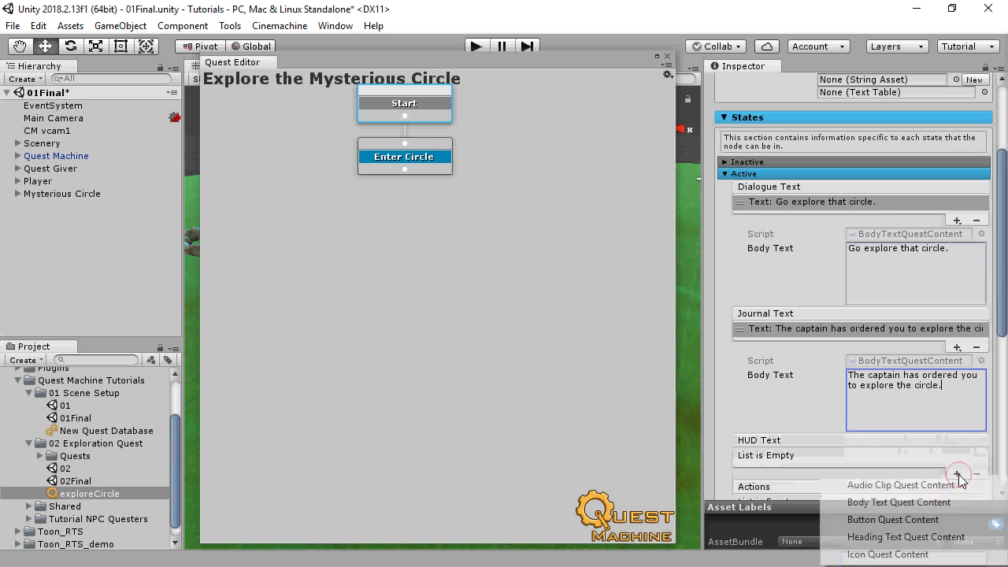
click(923, 499)
scroll(917, 343, down, 5)
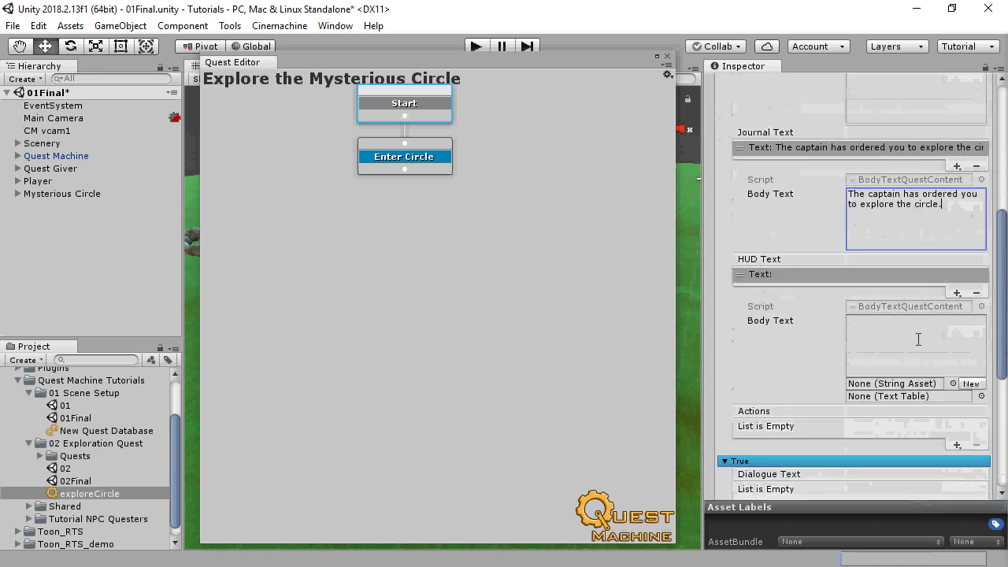
click(913, 344)
text(Enter Circle)
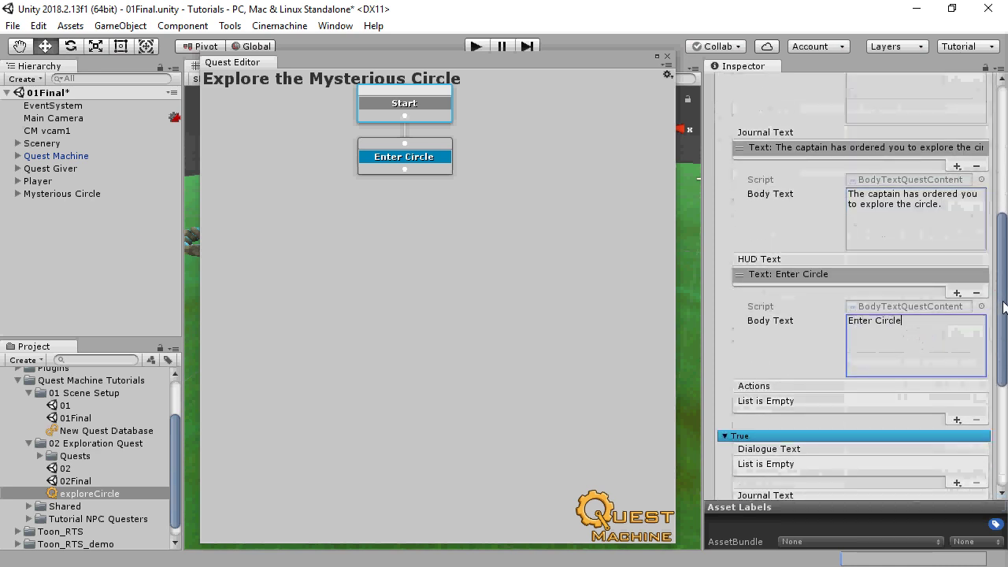
Add a Success node below the Enter Circle node.
drag(1001, 307, 1005, 359)
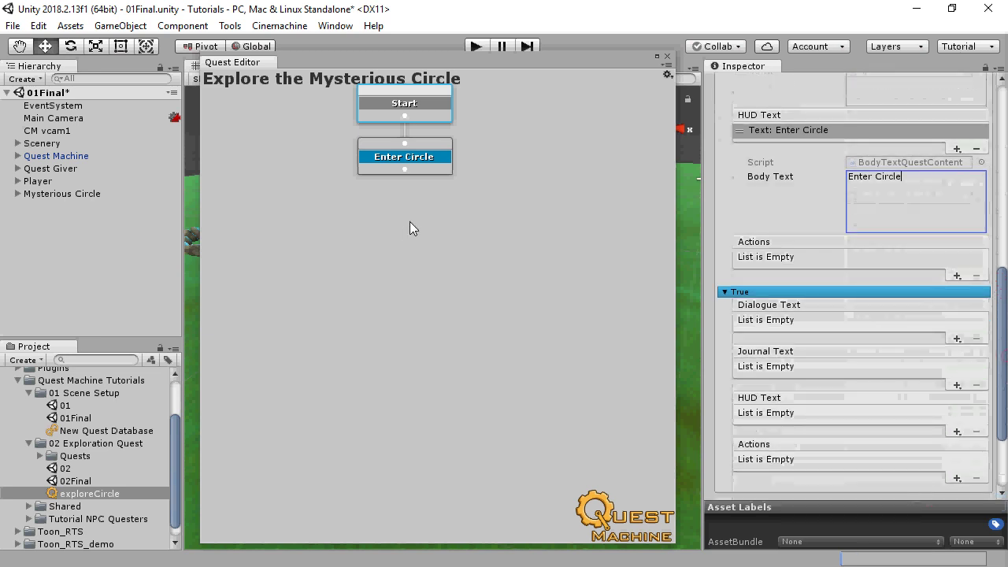
click(426, 170)
right_click(426, 169)
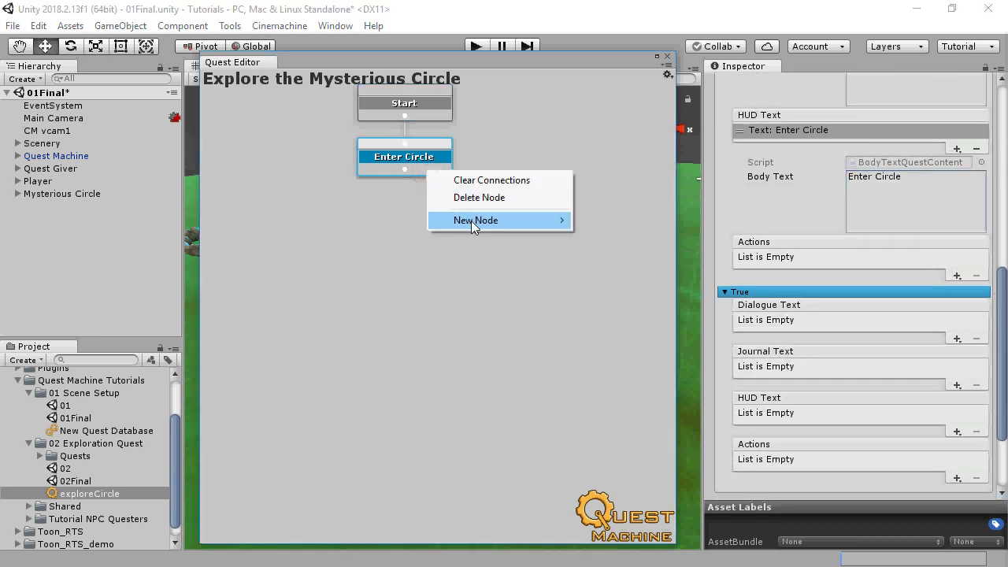
mouse_move(471, 220)
click(607, 256)
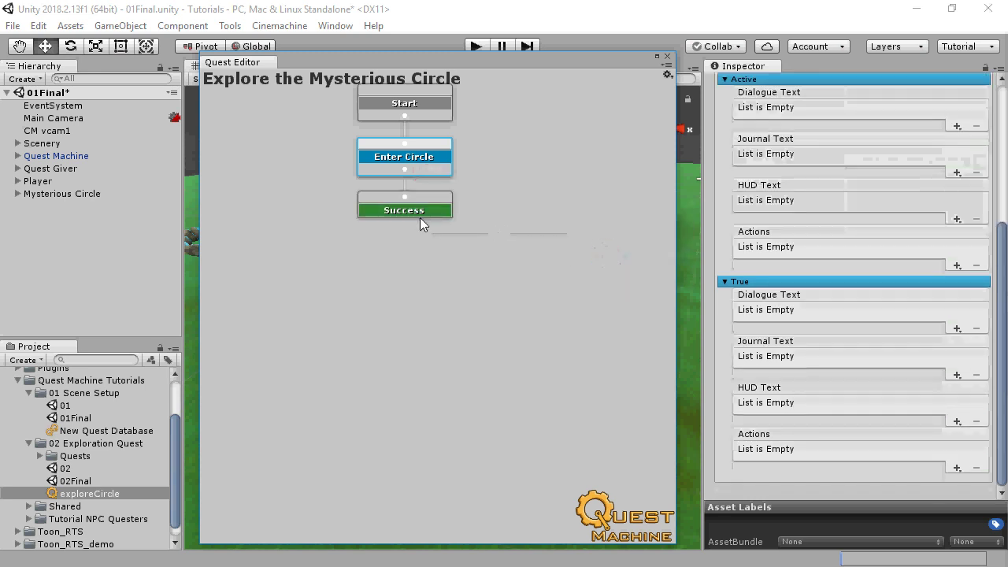
Add an Alert quest action to the Success node's True actions.
click(955, 467)
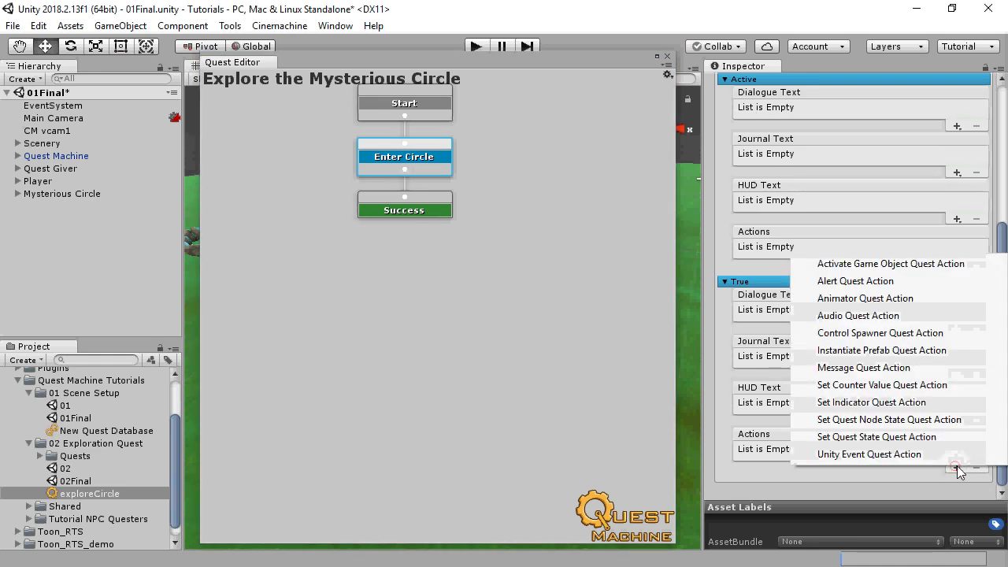
click(873, 281)
scroll(994, 358, down, 3)
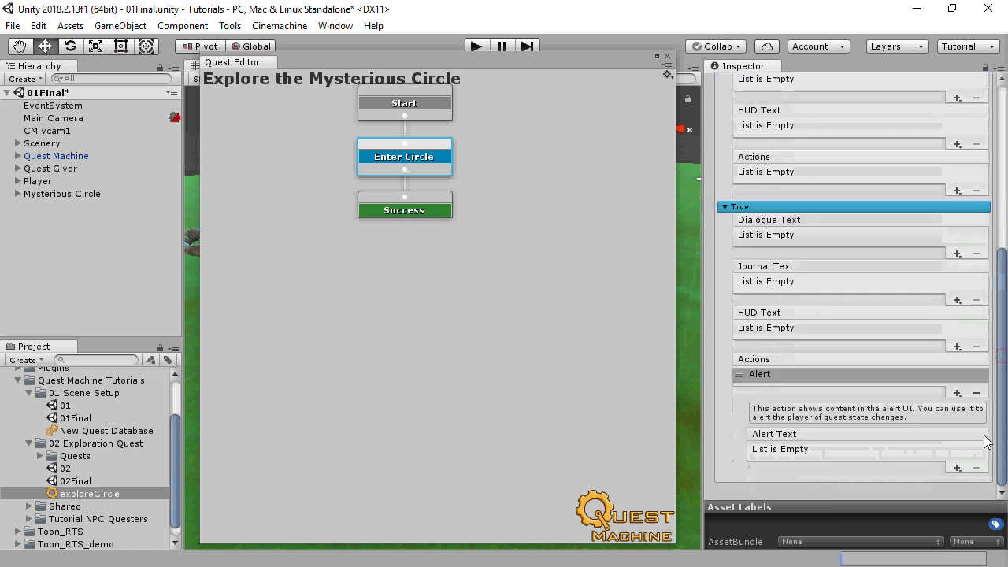
Add body text reading "Complete: Explore Circle" to the Success node's alert.
click(955, 466)
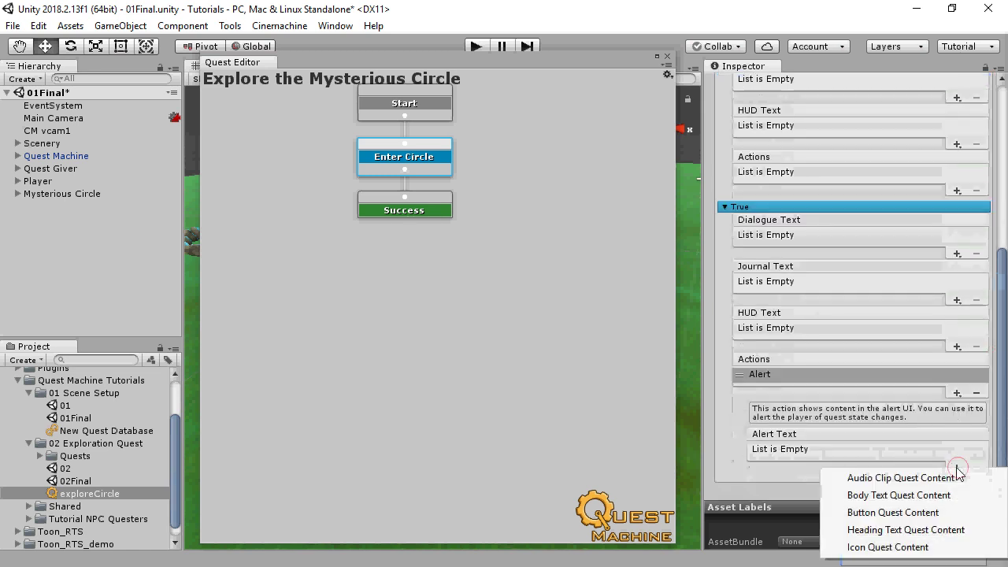
click(913, 496)
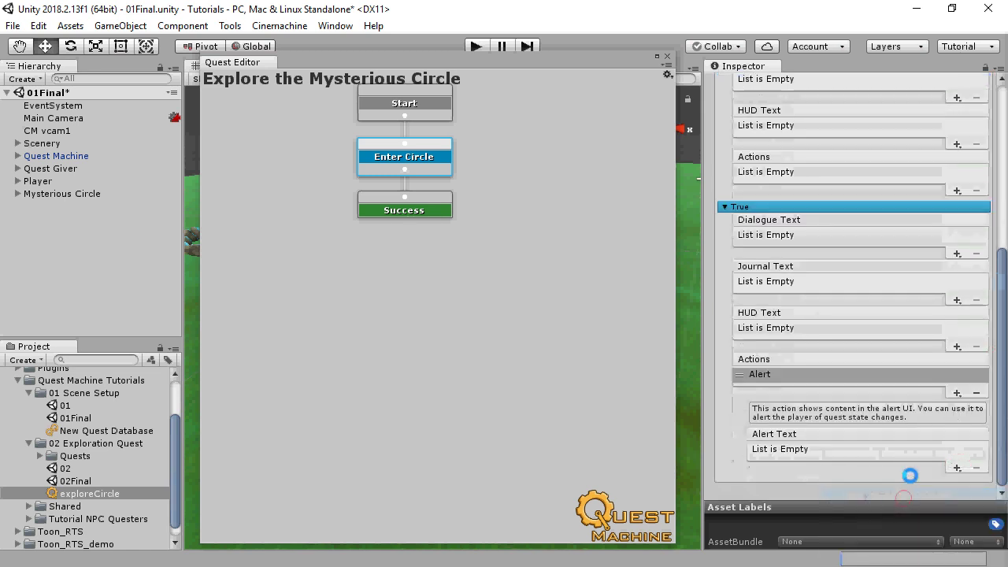
scroll(893, 449, down, 4)
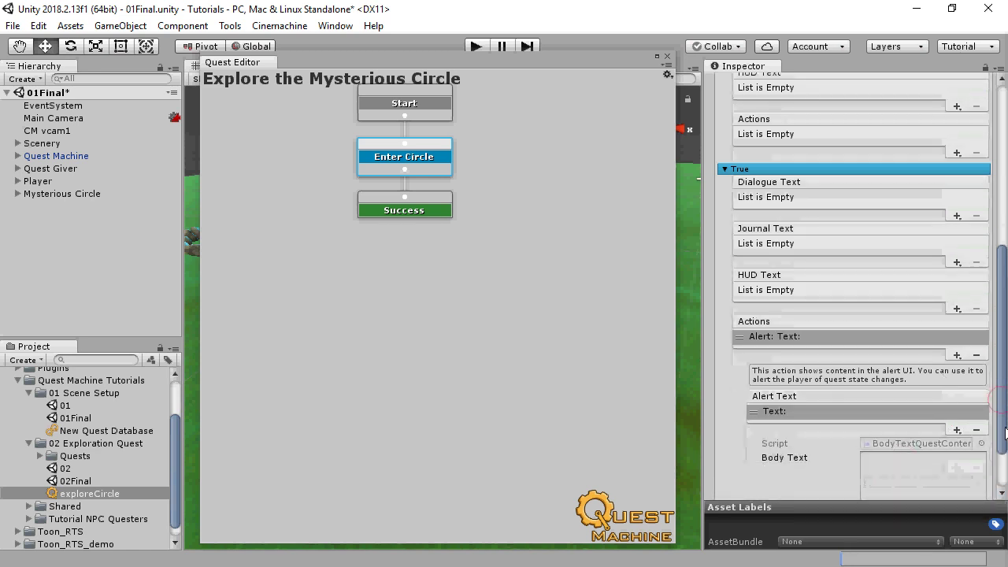
click(882, 415)
text(Com)
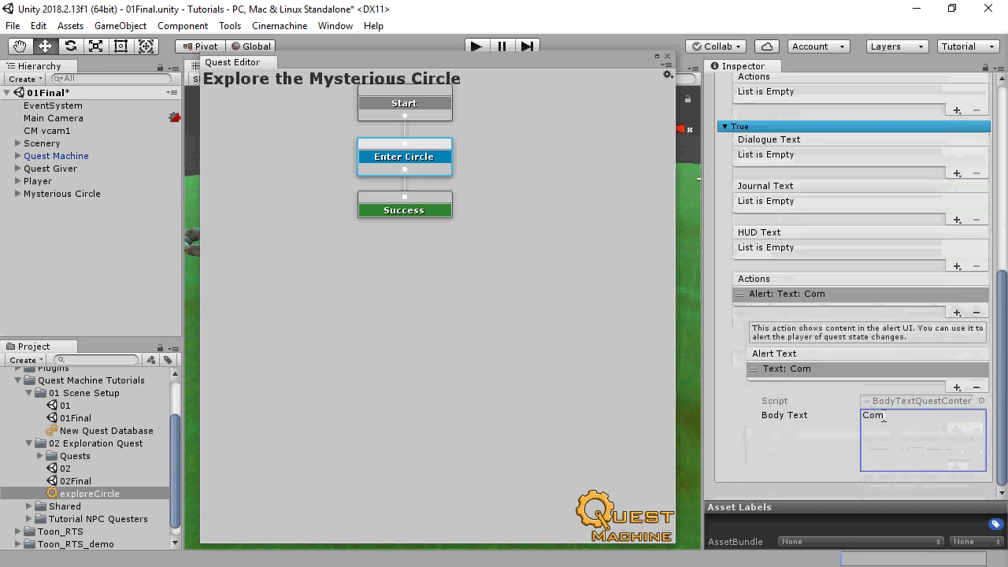
text(plete: Explore Circle)
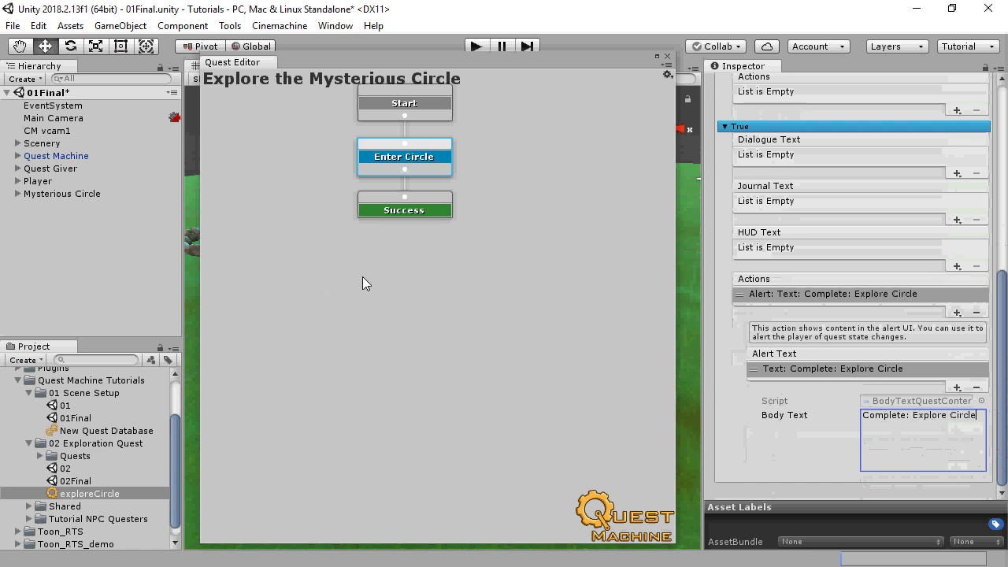
Add a Message quest condition to the Enter Circle node.
click(420, 162)
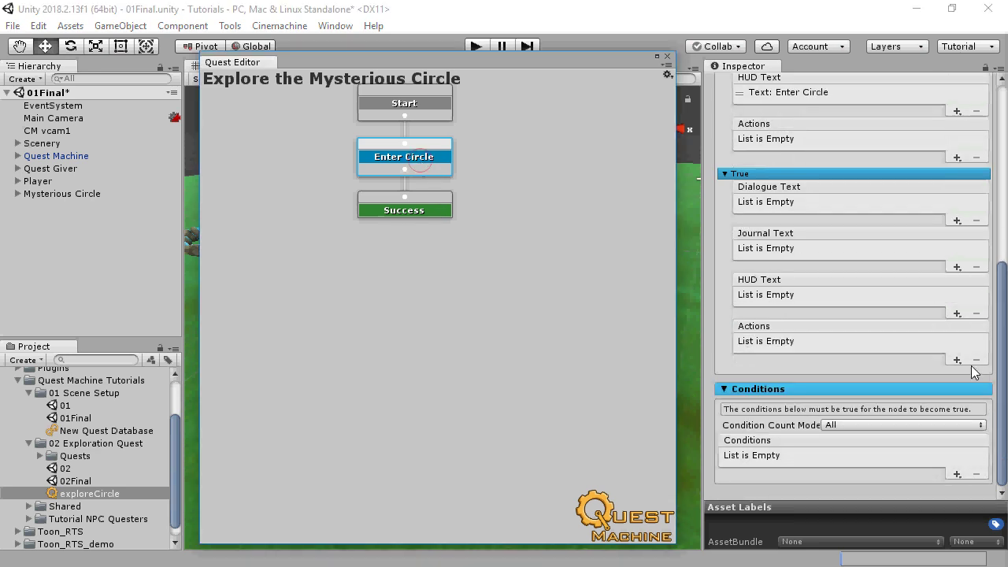
click(955, 474)
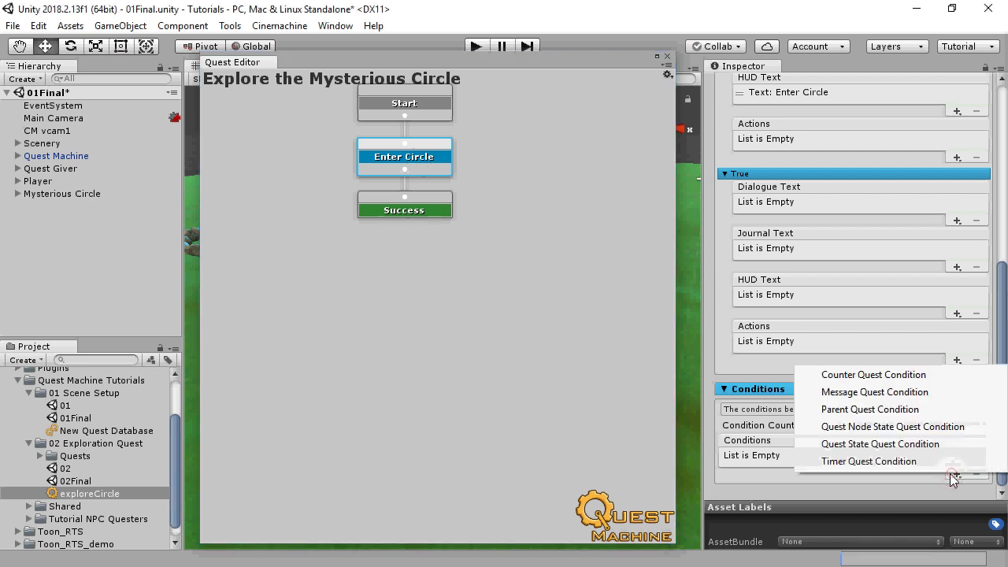
click(887, 393)
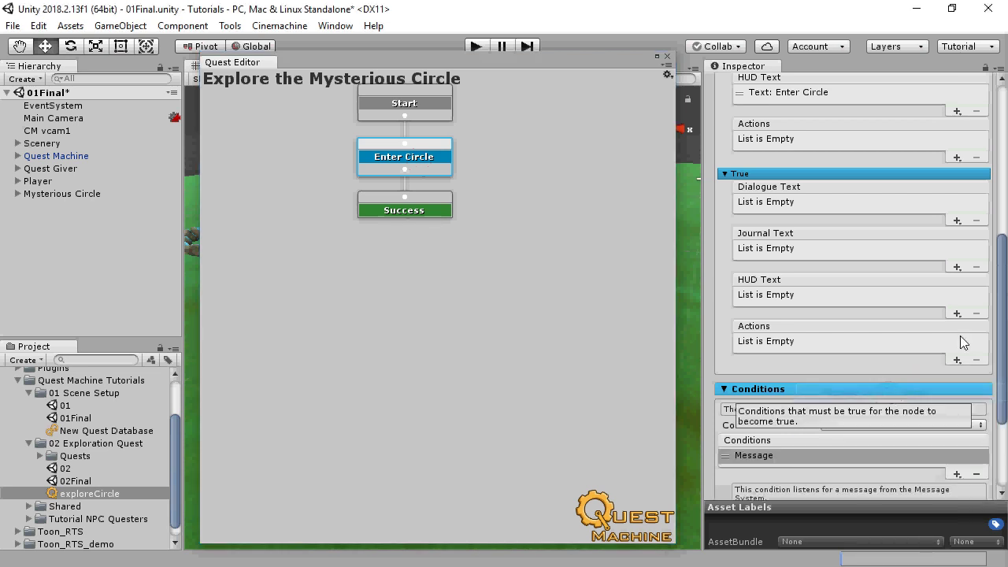
drag(1001, 325, 1002, 386)
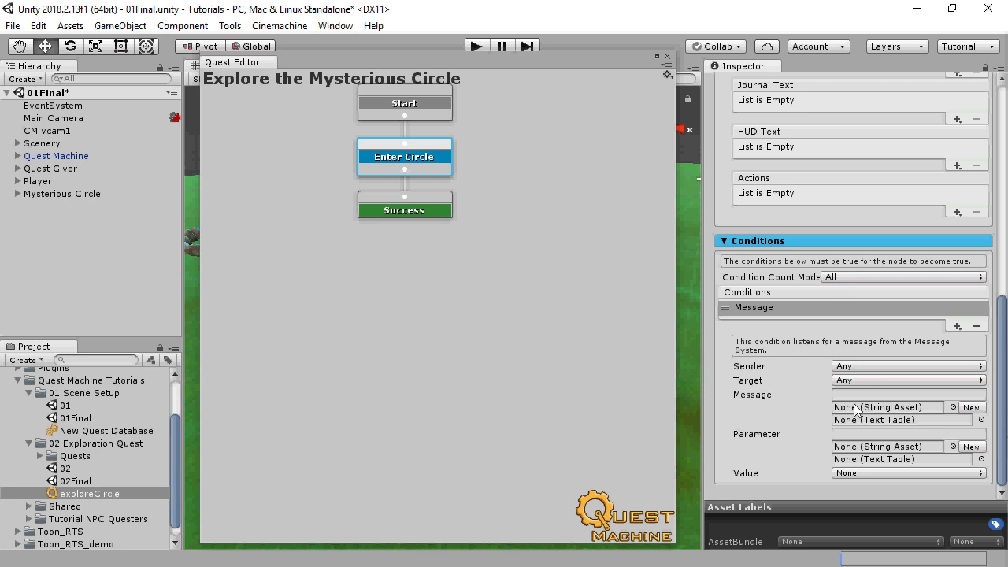
Set the Enter Circle condition's message to "Explored" and its parameter to "Circle".
click(844, 394)
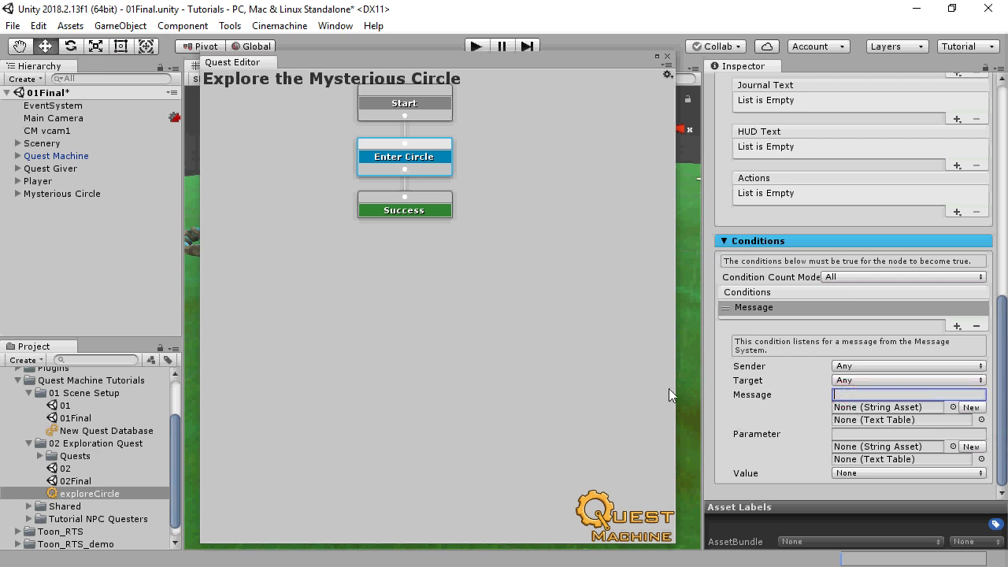
text(Explored)
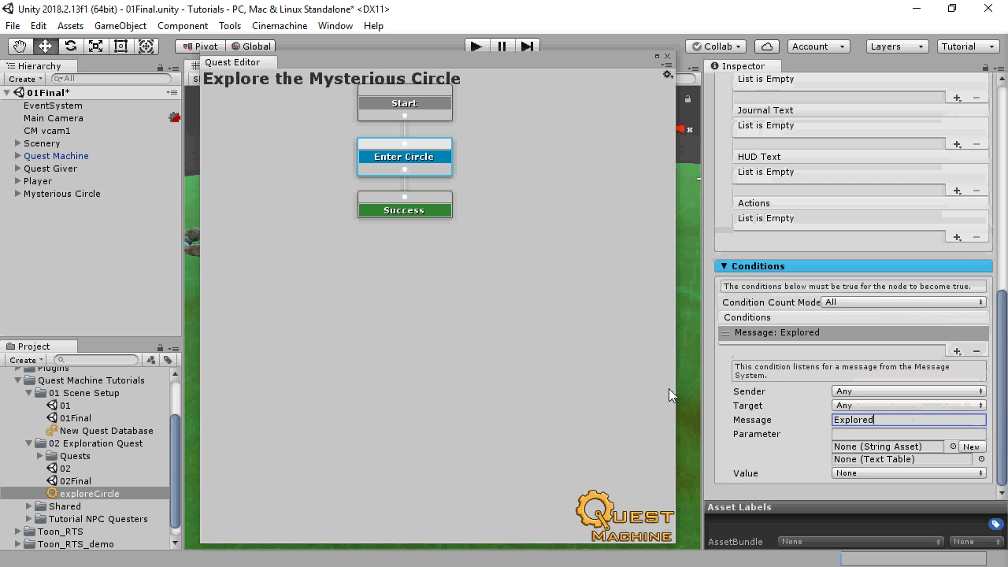
key(Tab)
text(Cir)
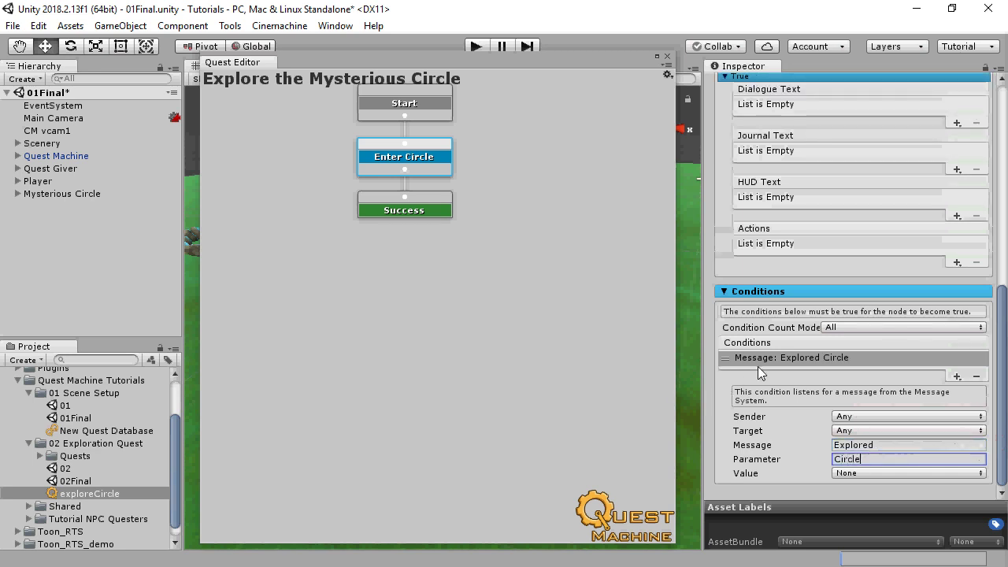
Close the Quest Editor and add the exploreCircle quest to the Quest Giver object's quest list.
click(444, 208)
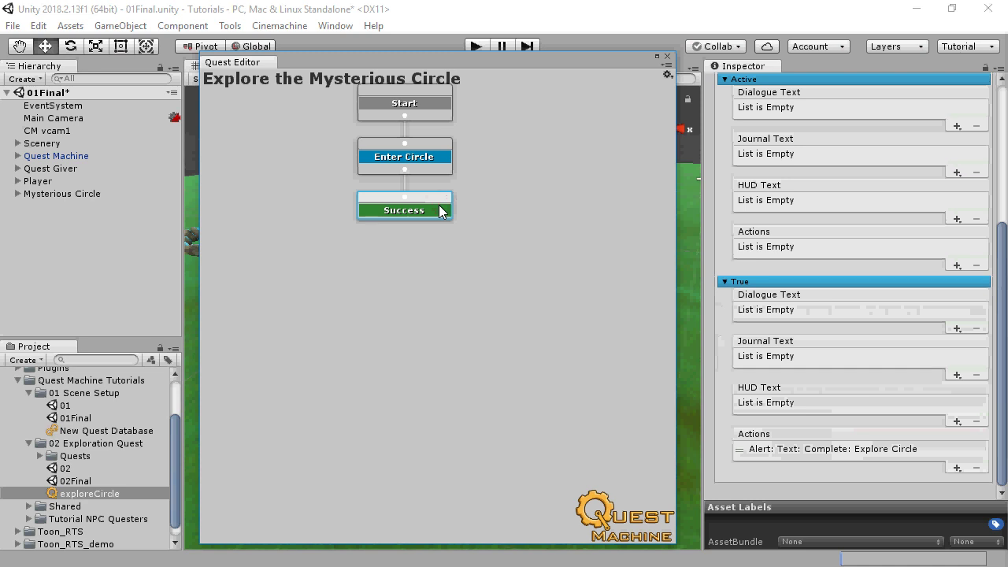
click(668, 58)
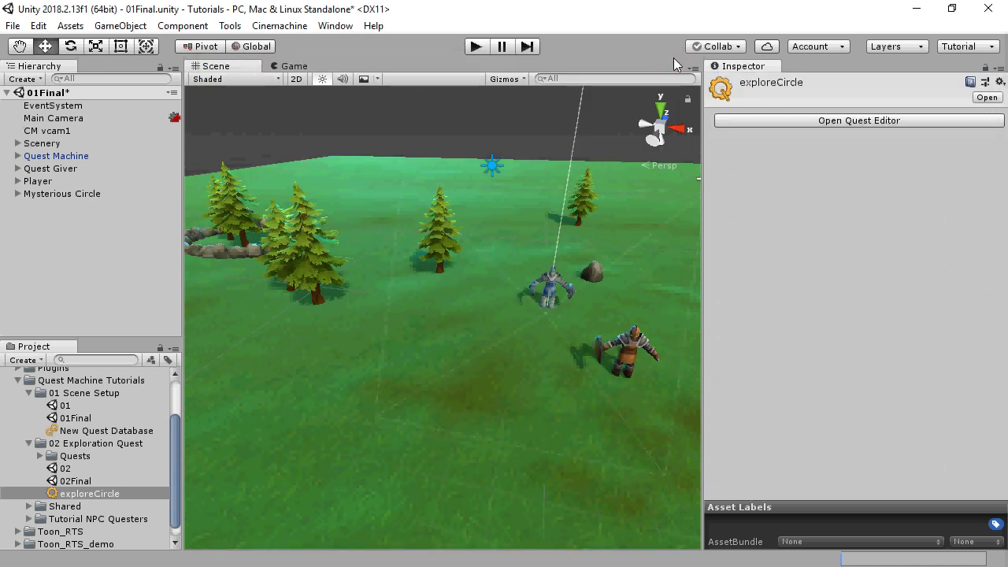
click(50, 167)
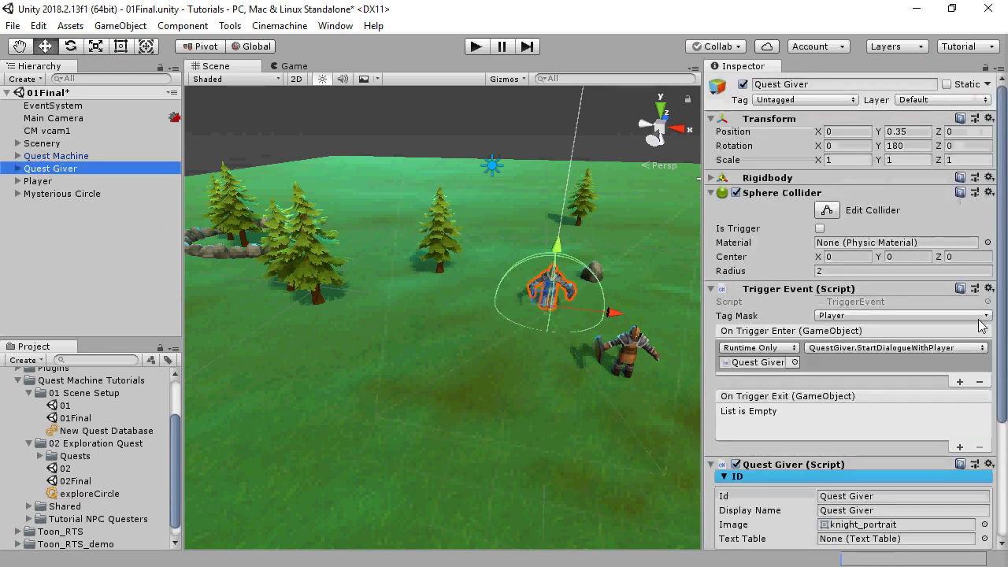
drag(1000, 320, 999, 447)
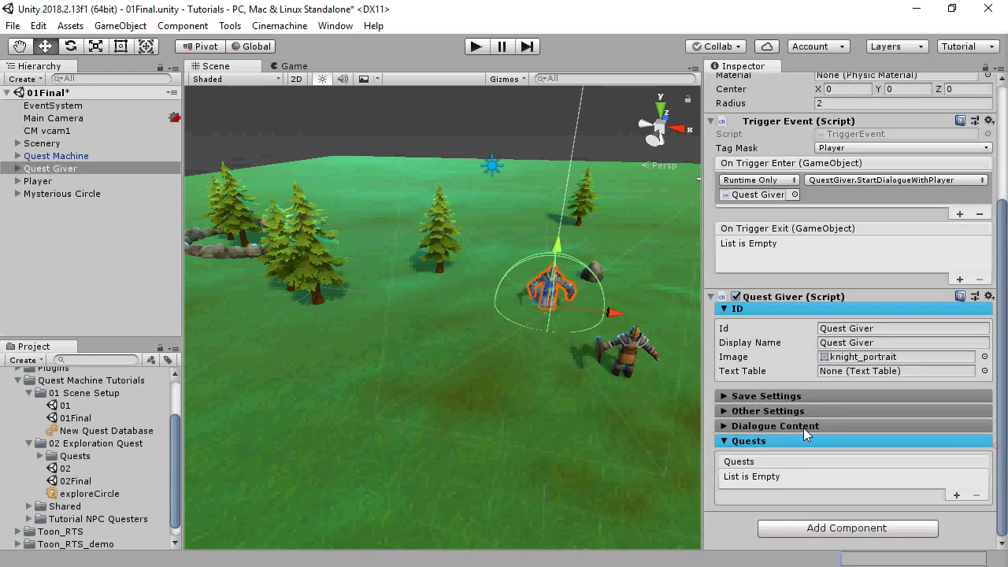
click(956, 494)
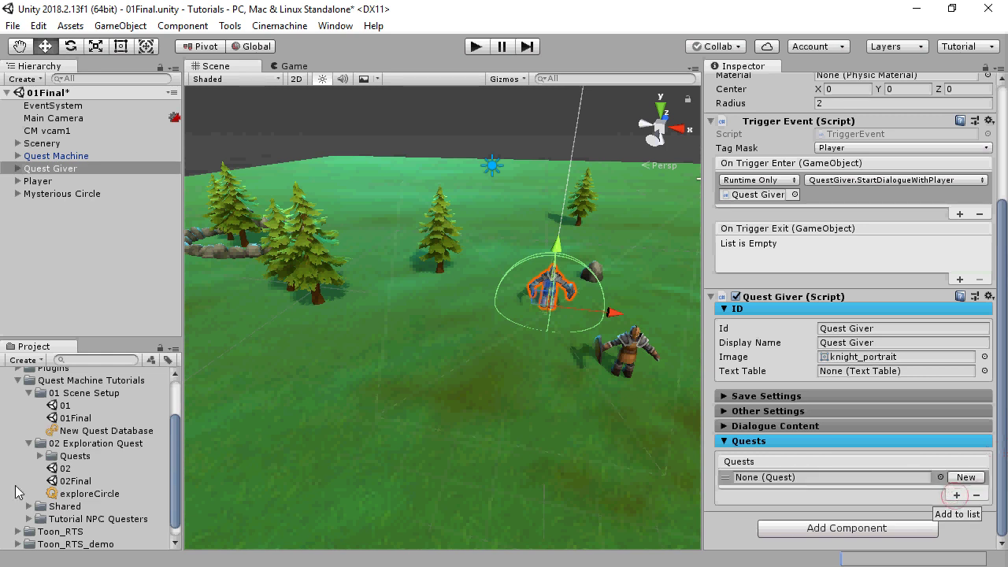
drag(112, 494, 783, 481)
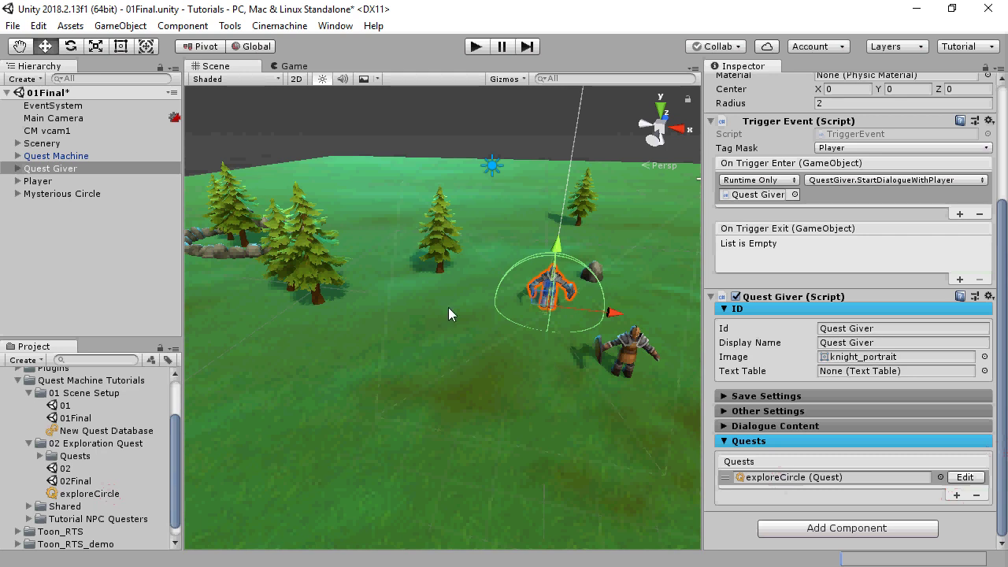
Add a Sphere Collider to the Mysterious Circle object with radius 5 and make it a trigger.
click(67, 194)
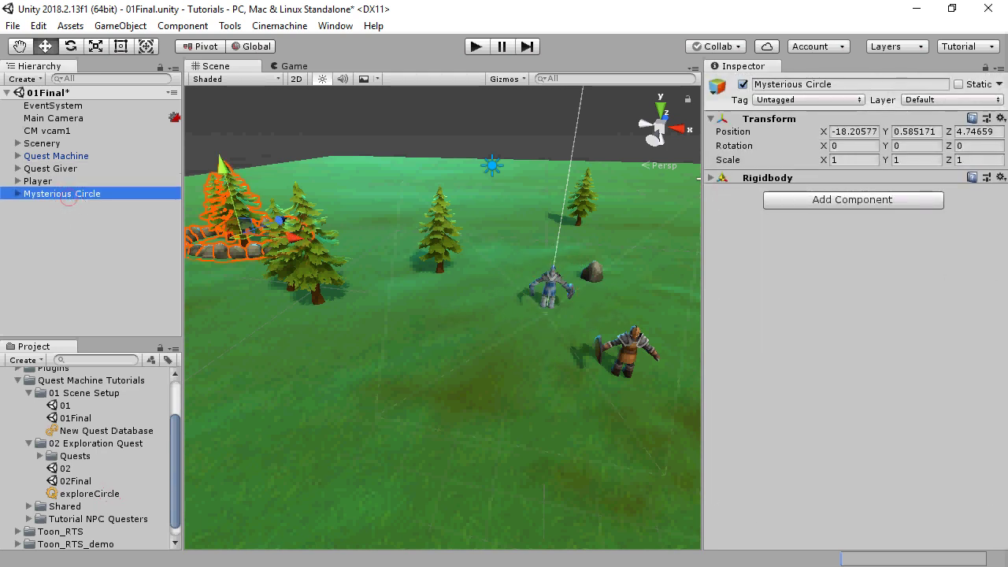
click(822, 200)
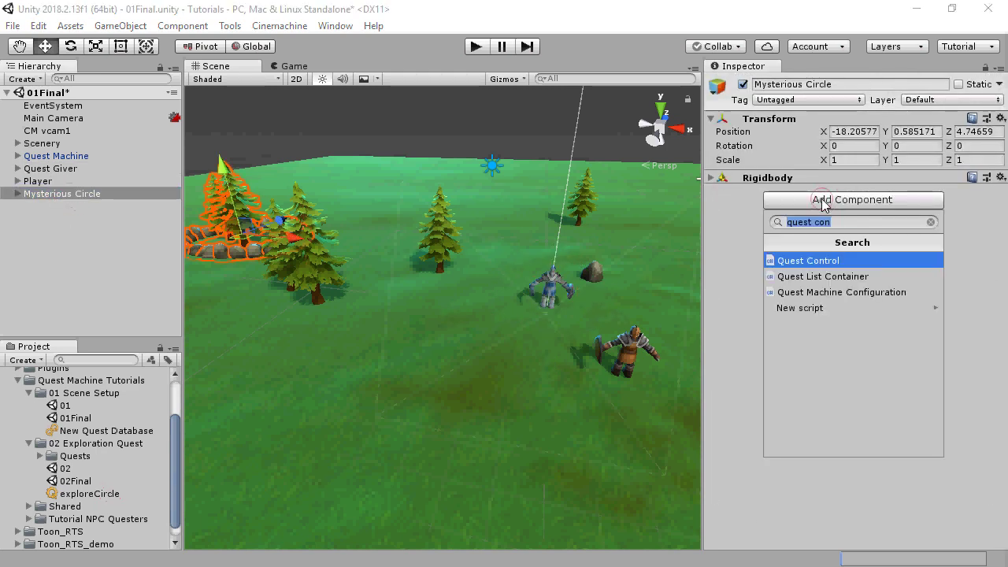
text(sphe)
key(Return)
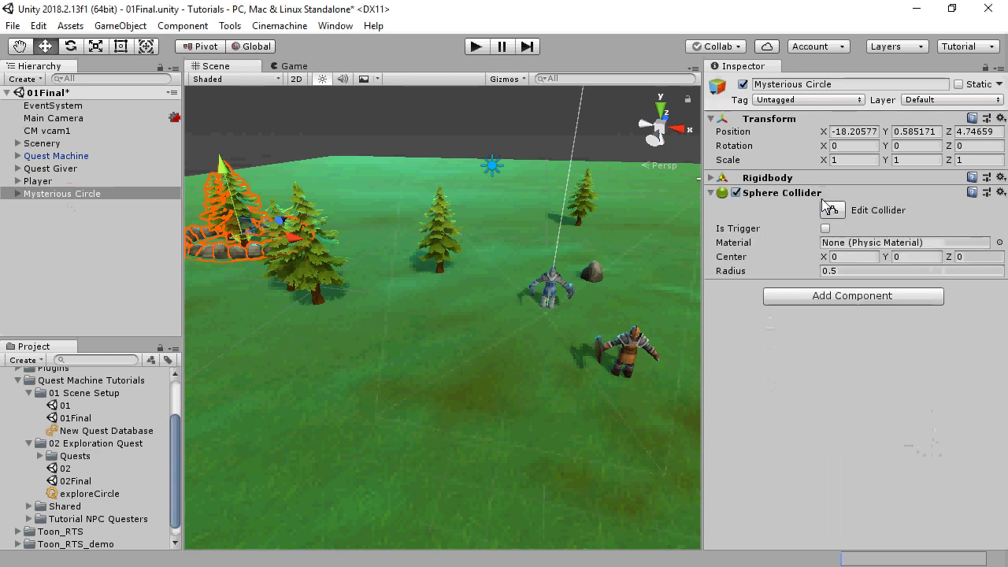
click(867, 270)
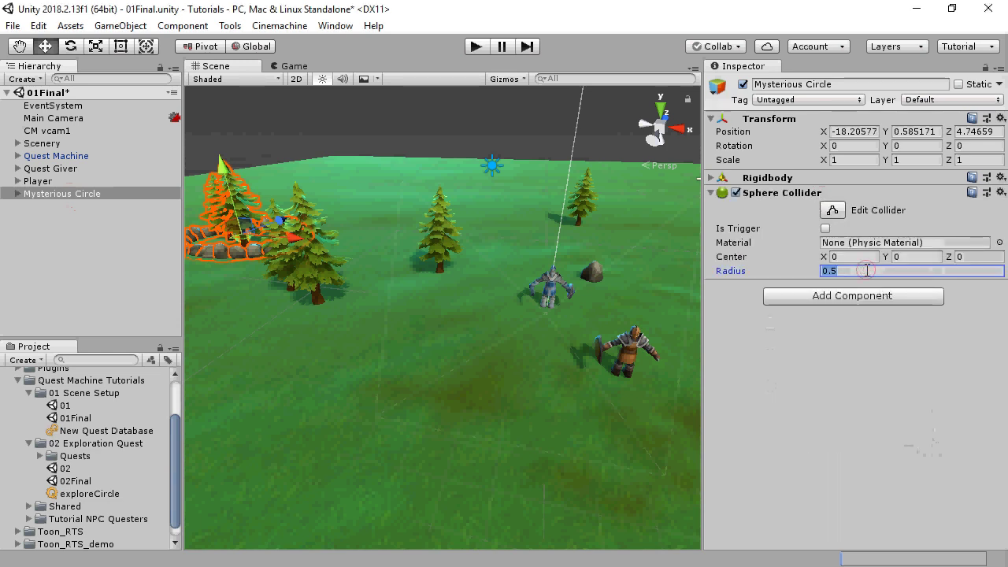
text(5)
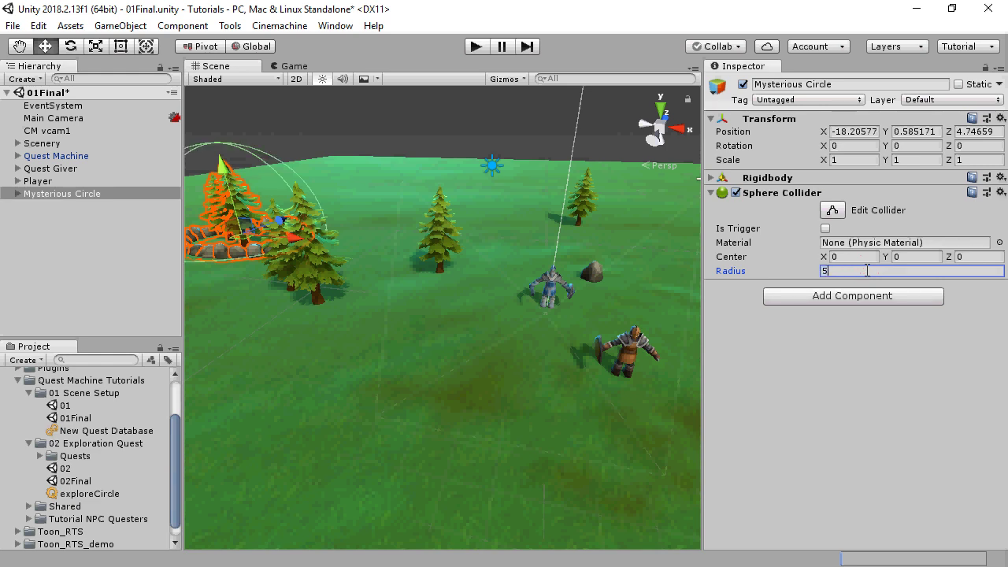
click(825, 228)
Add the Trigger Event and Quest Control components to the Mysterious Circle object.
click(835, 296)
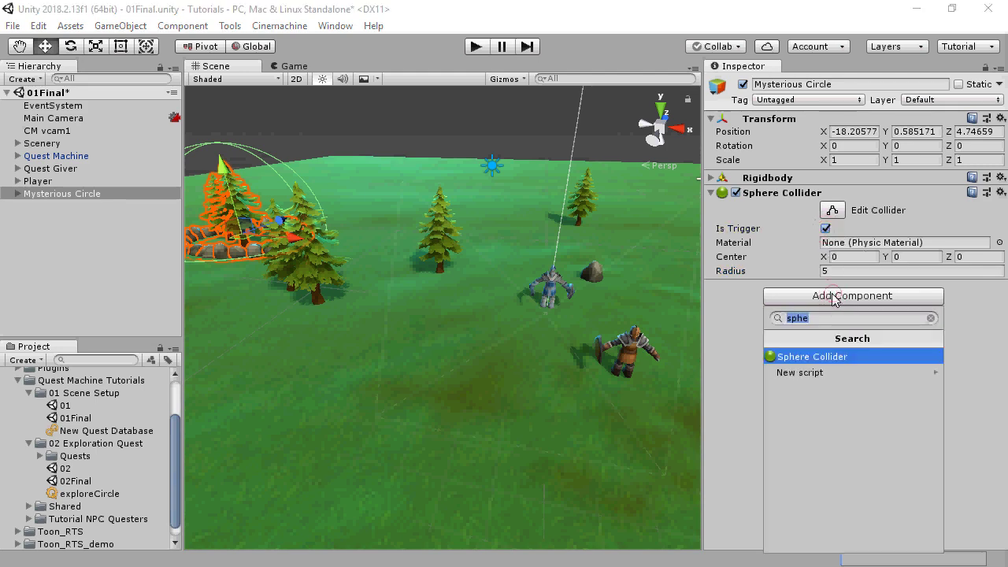
text(trig)
key(Return)
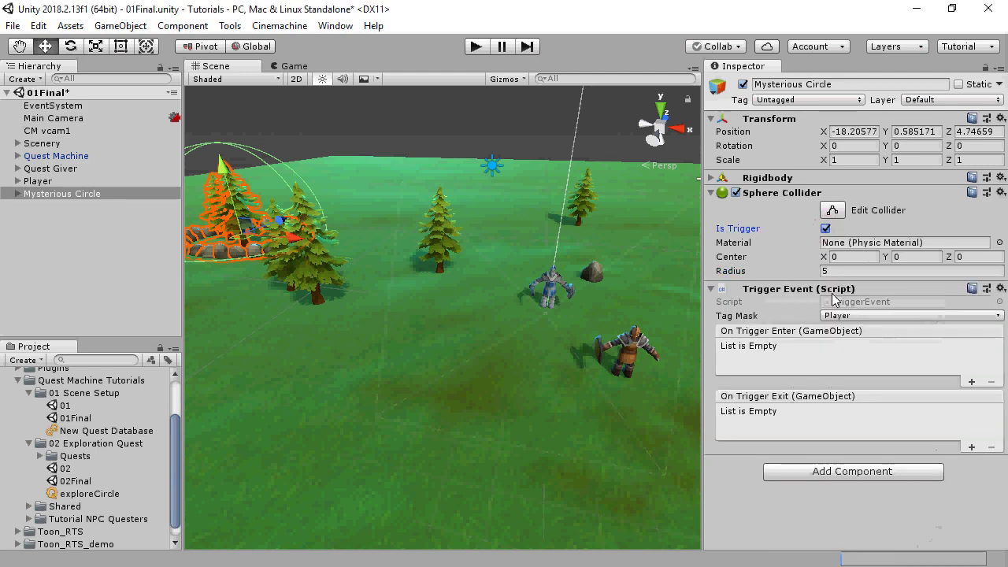
click(819, 470)
text(ques)
key(Down)
key(Return)
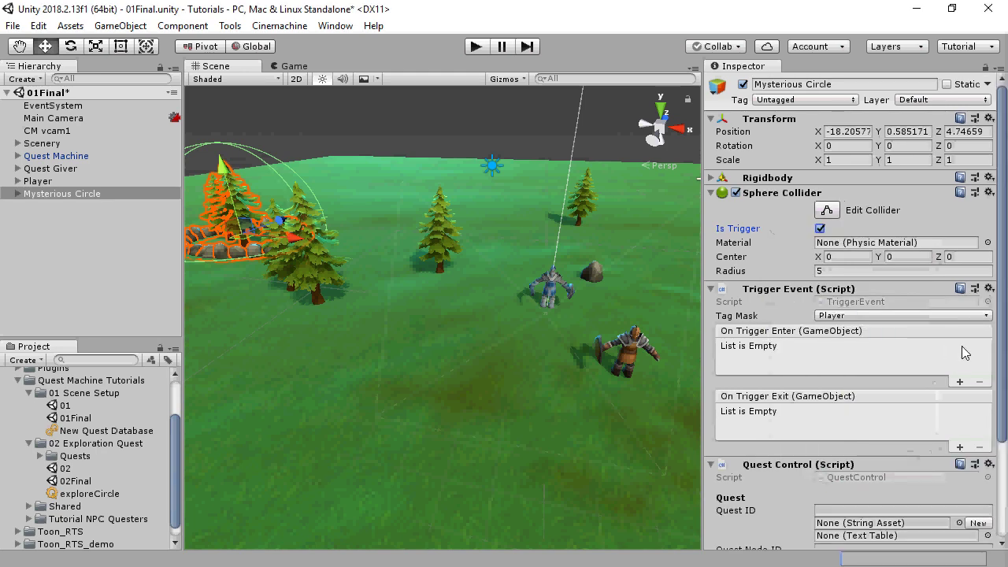
Make the Mysterious Circle's On Trigger Enter event call its own QuestControl.SendToMessageSystem with the string "Explored:Circle".
scroll(1005, 359, down, 5)
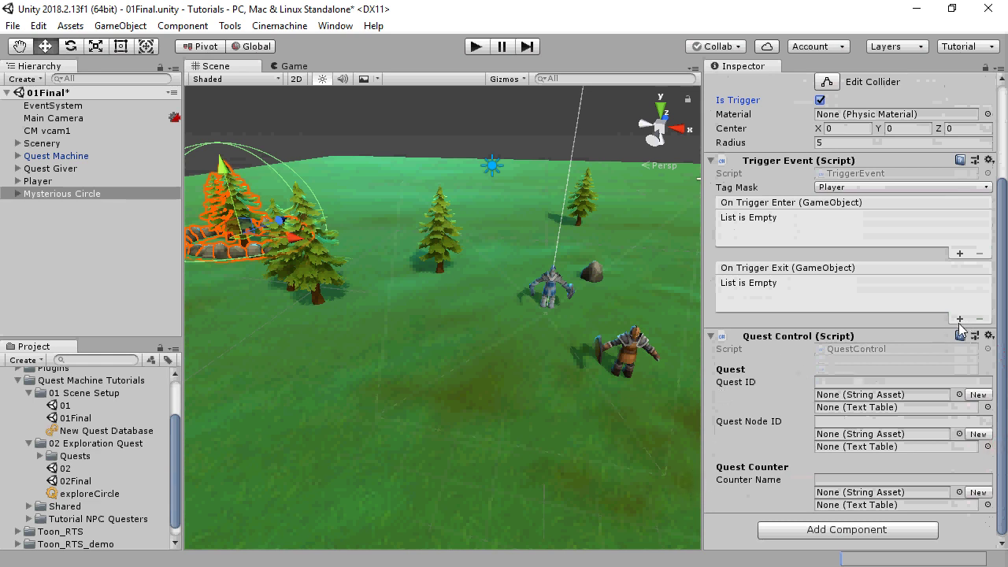
click(959, 252)
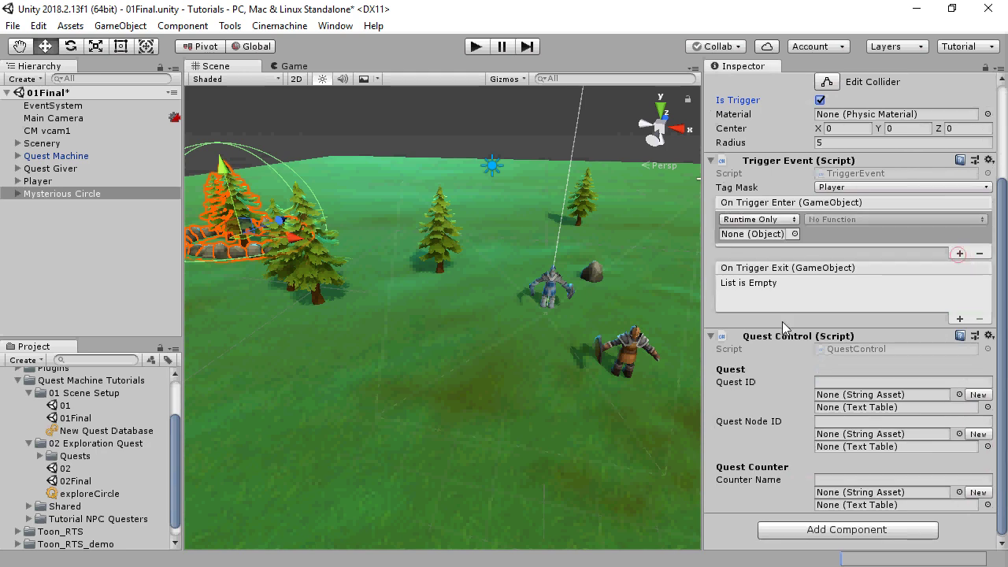
drag(777, 346, 755, 234)
click(828, 220)
mouse_move(861, 347)
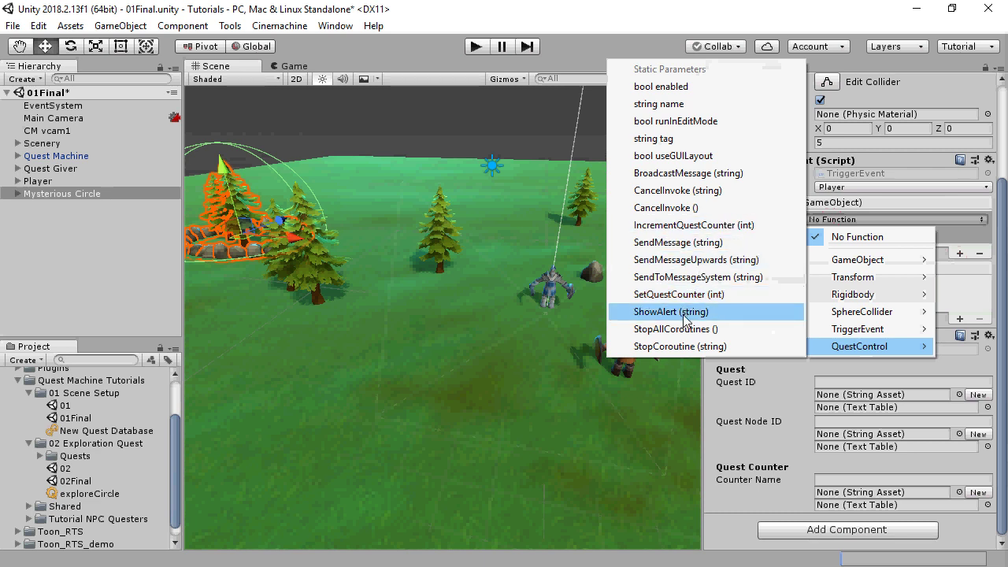
click(697, 277)
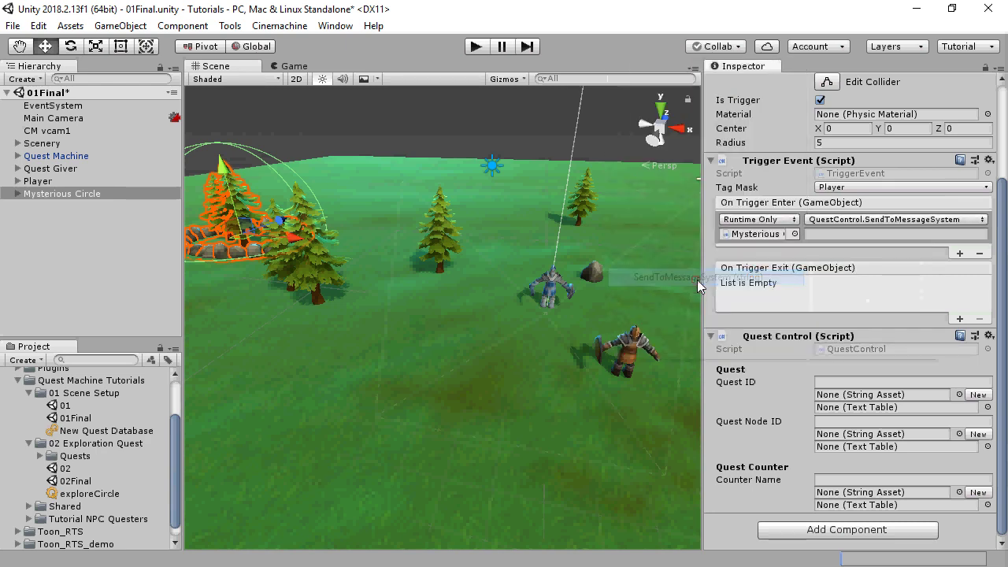
click(830, 234)
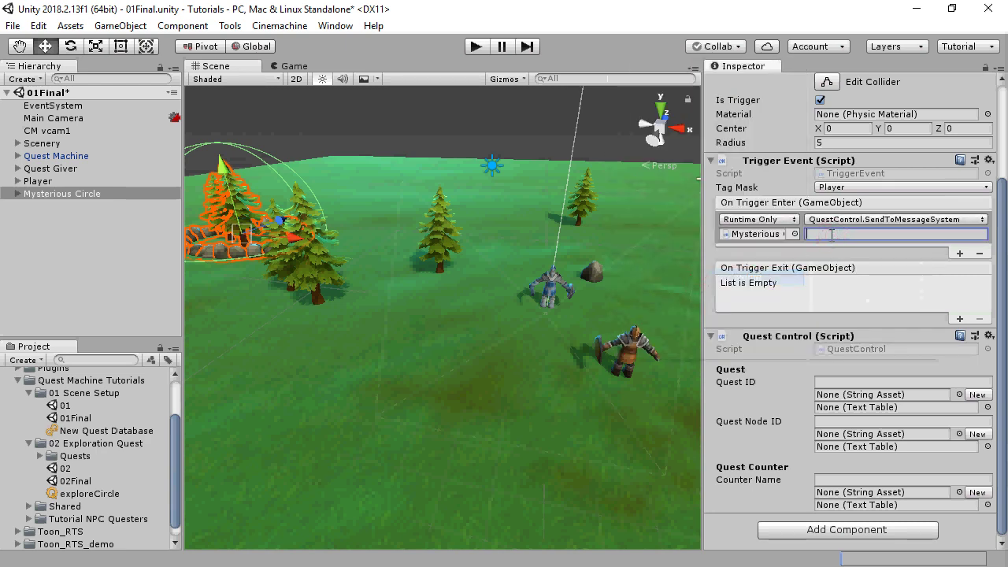
text(Explored:Circle)
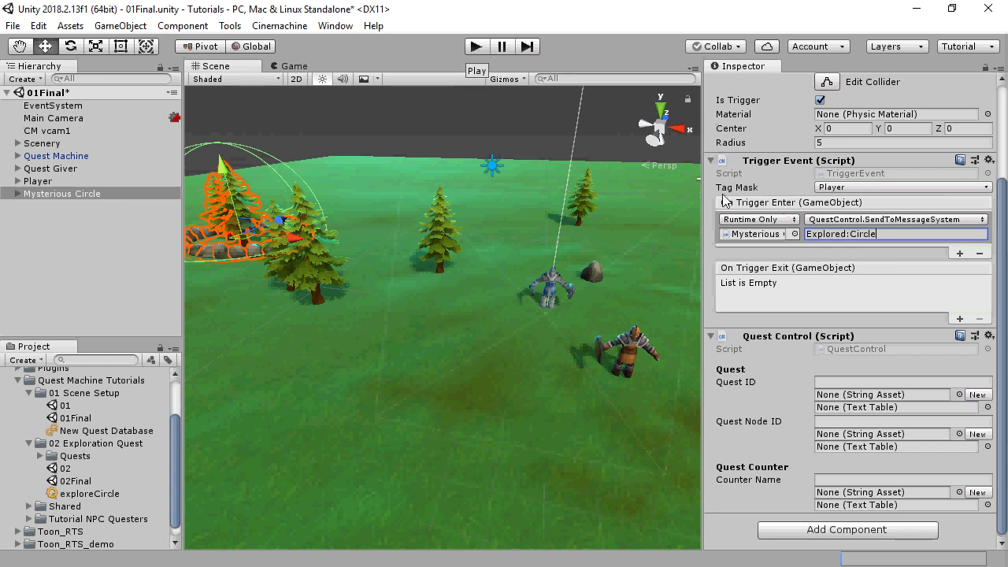
Widen the Scene view by narrowing the Inspector.
drag(699, 190, 790, 189)
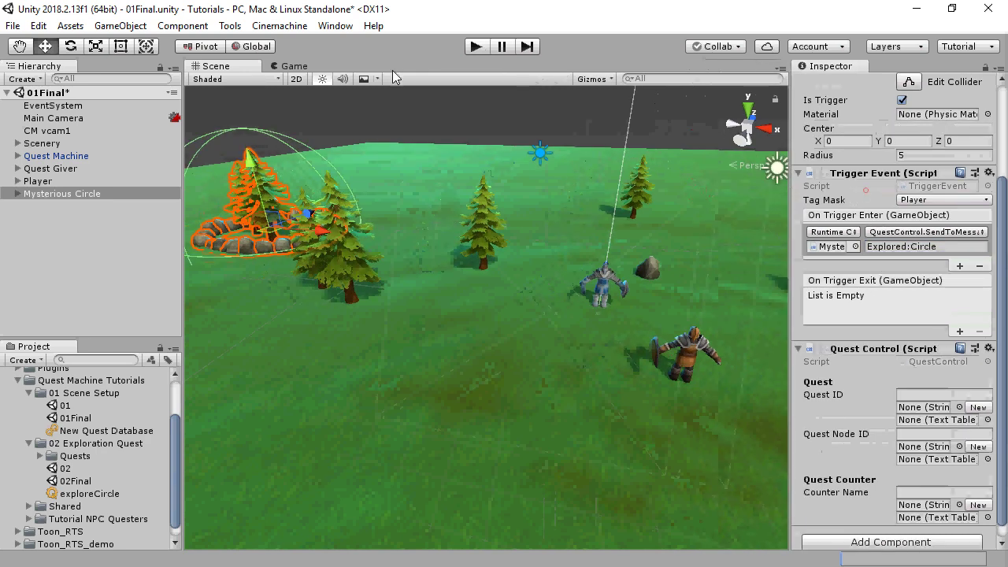
Play-test the scene by accepting the quest from the Quest Giver and walking the player into the Mysterious Circle.
click(477, 47)
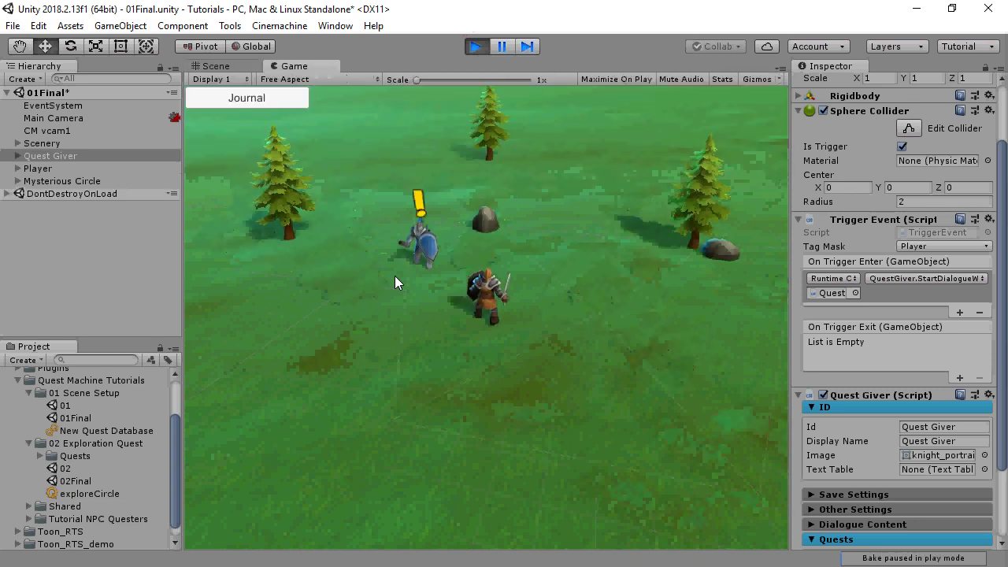
key(w)
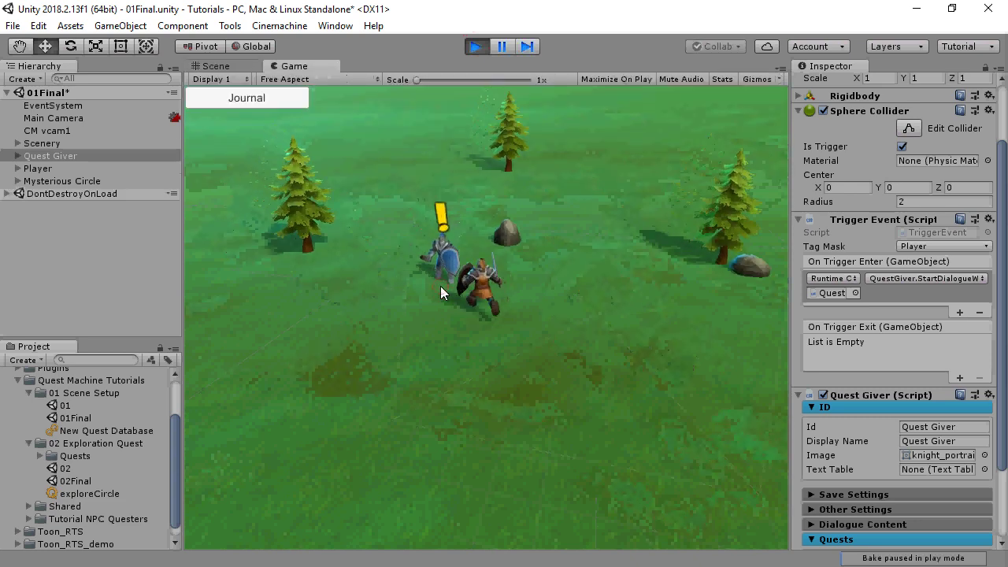
click(400, 441)
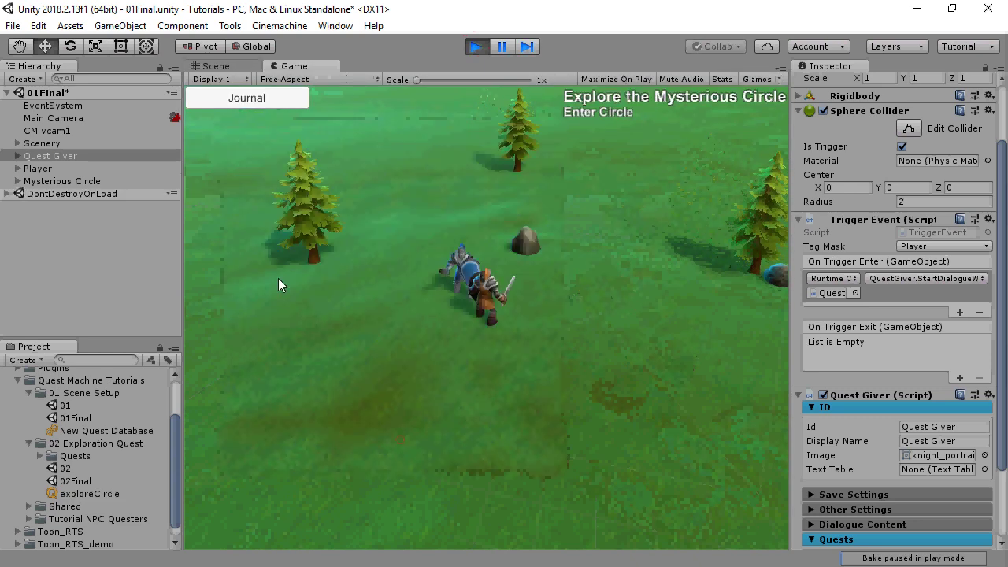
key(a)
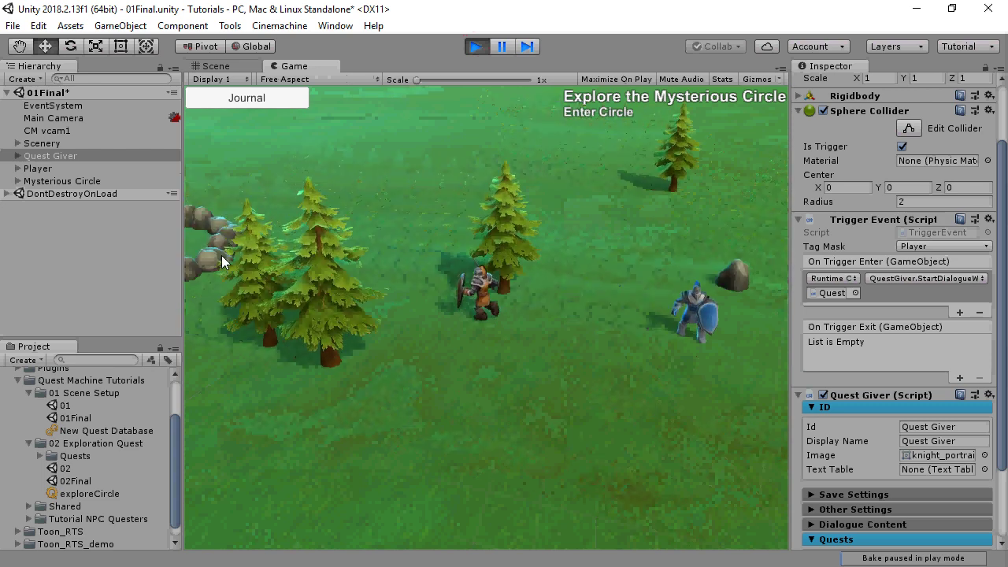
key(a)
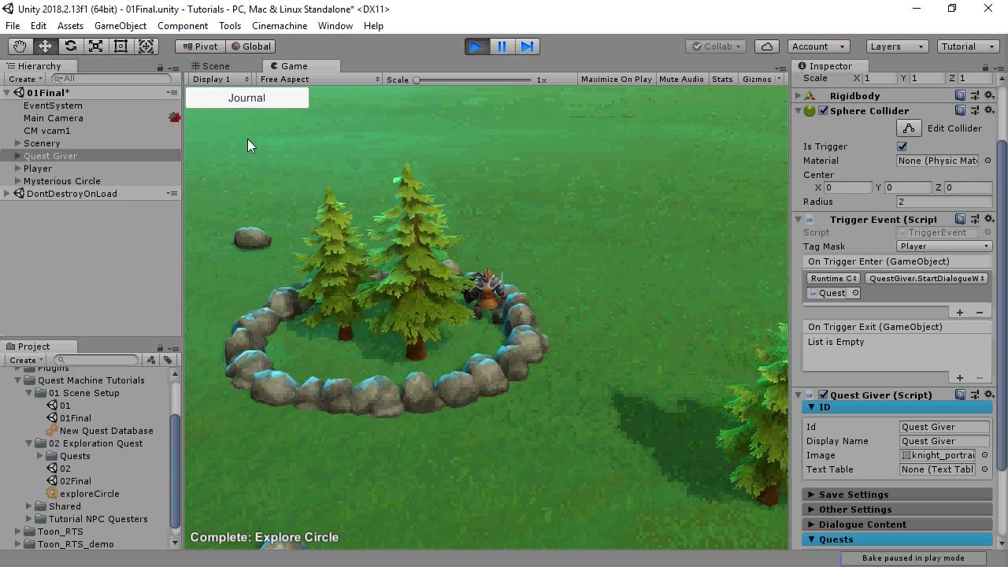
Check the Quest Journal in the running game, walk back towards the Quest Giver and end the play test.
click(250, 96)
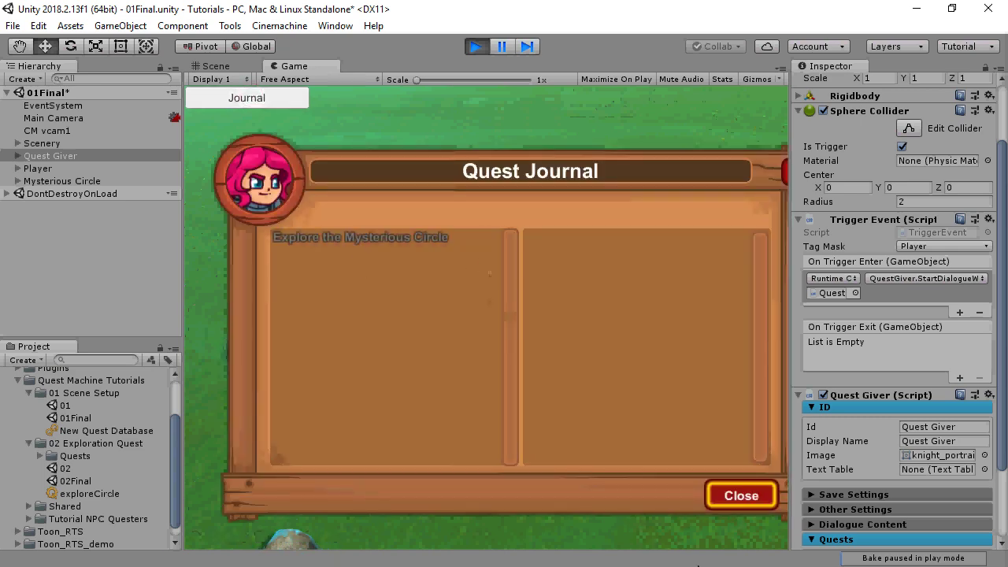
click(749, 493)
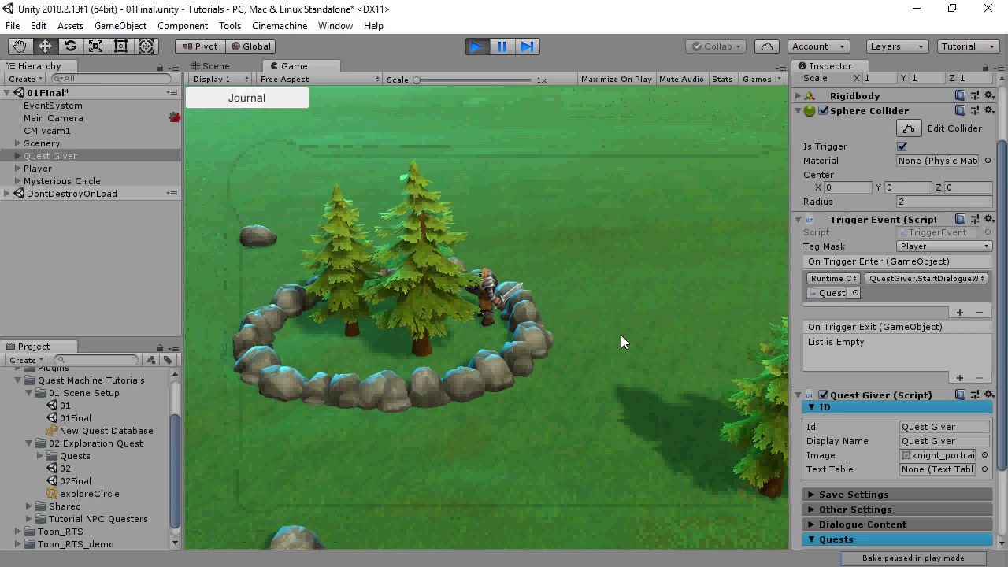
click(685, 376)
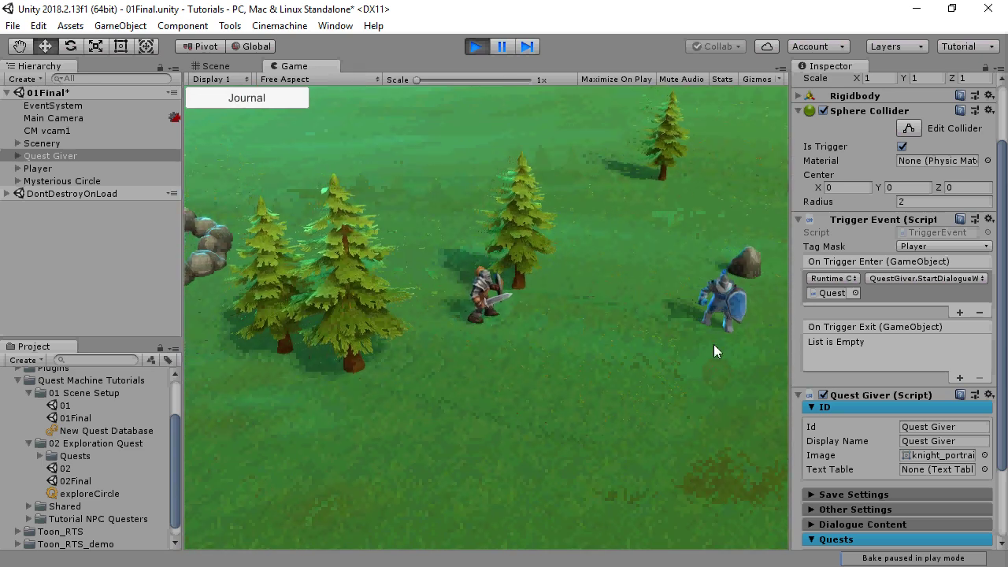
click(475, 47)
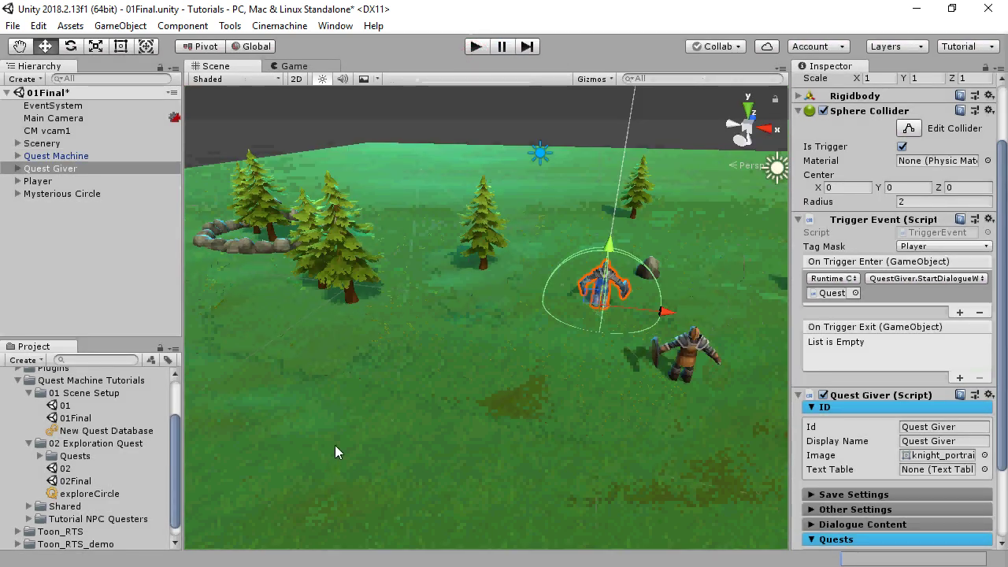
Duplicate the exploreCircle quest asset and rename the copy exploreCircleAndReturn.
click(109, 493)
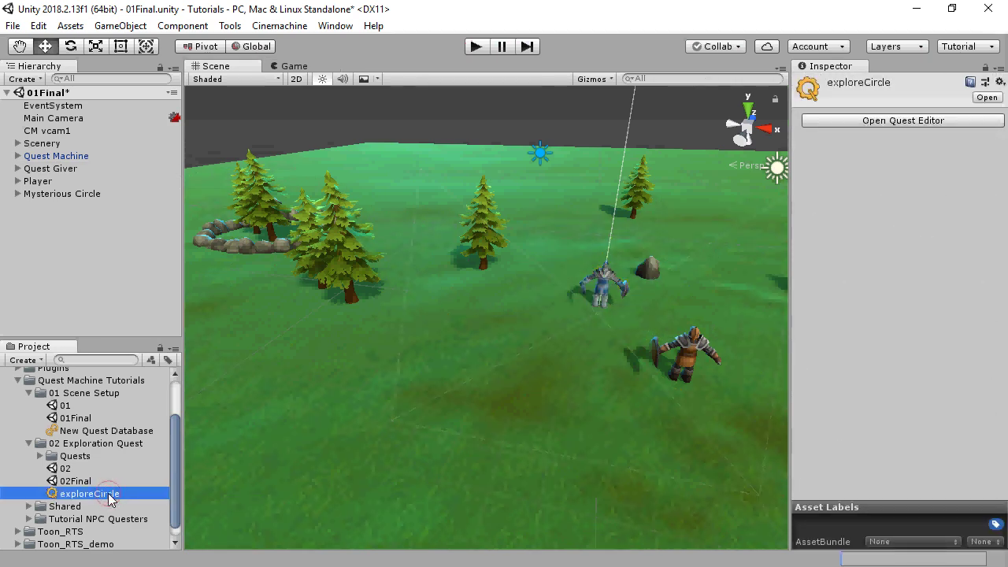
key(ctrl+d)
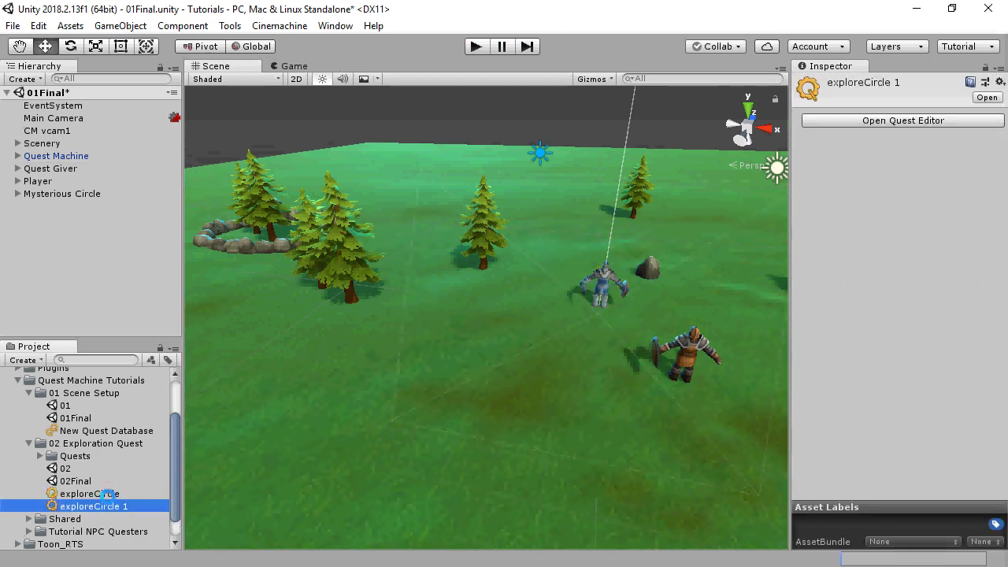
click(117, 507)
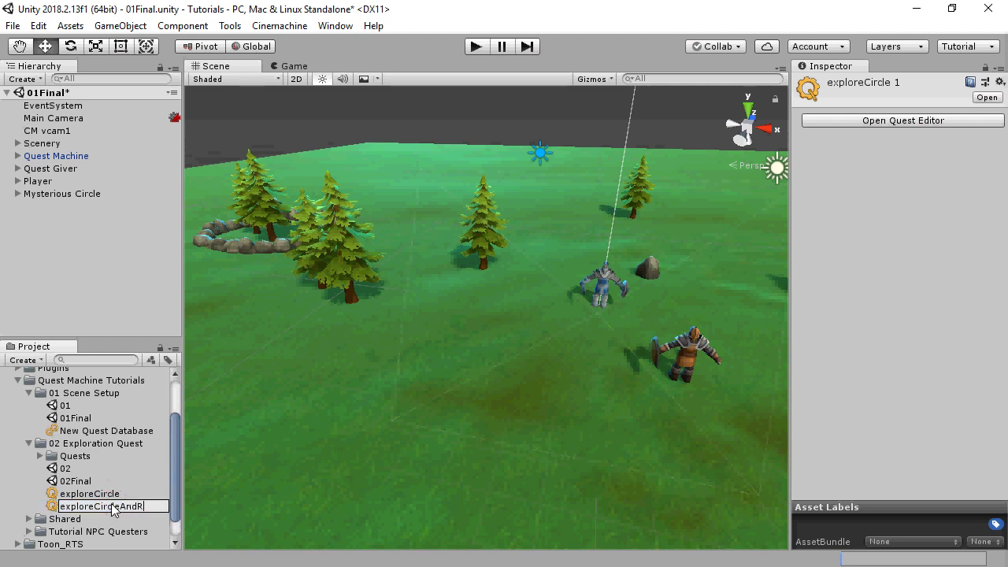
text(AndReturn)
key(Return)
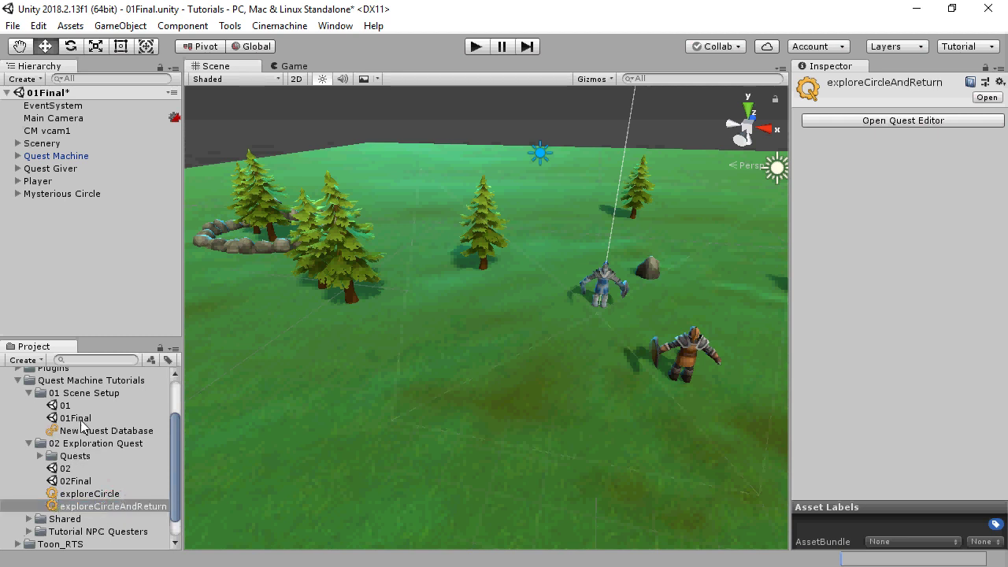
Add exploreCircleAndReturn as a second quest asset in New Quest Database.
click(85, 430)
click(971, 201)
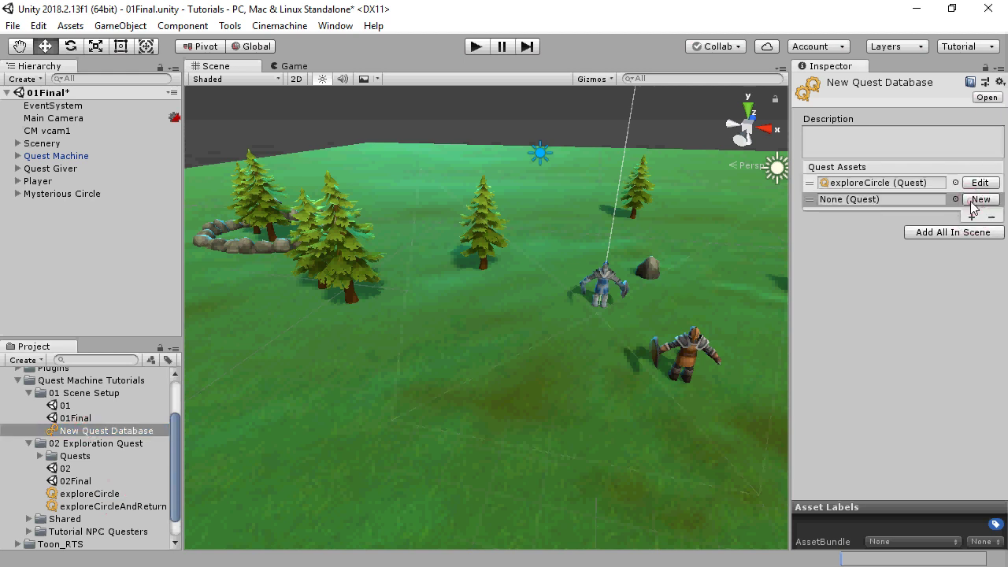
drag(101, 507, 866, 203)
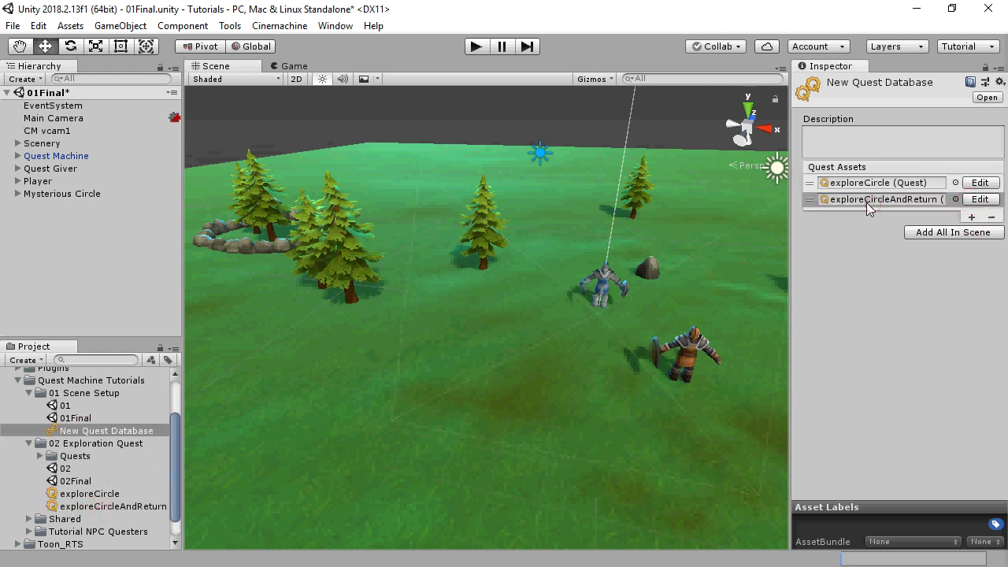
In the Quest Editor for exploreCircleAndReturn, clear the Enter Circle node's connections and move the Success node further down.
click(116, 506)
click(903, 120)
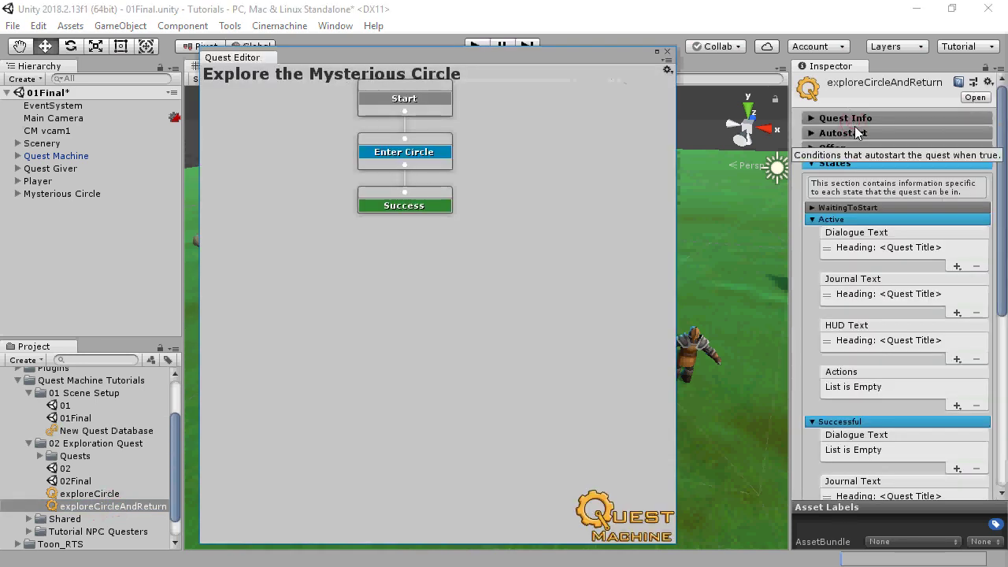
right_click(405, 166)
click(439, 173)
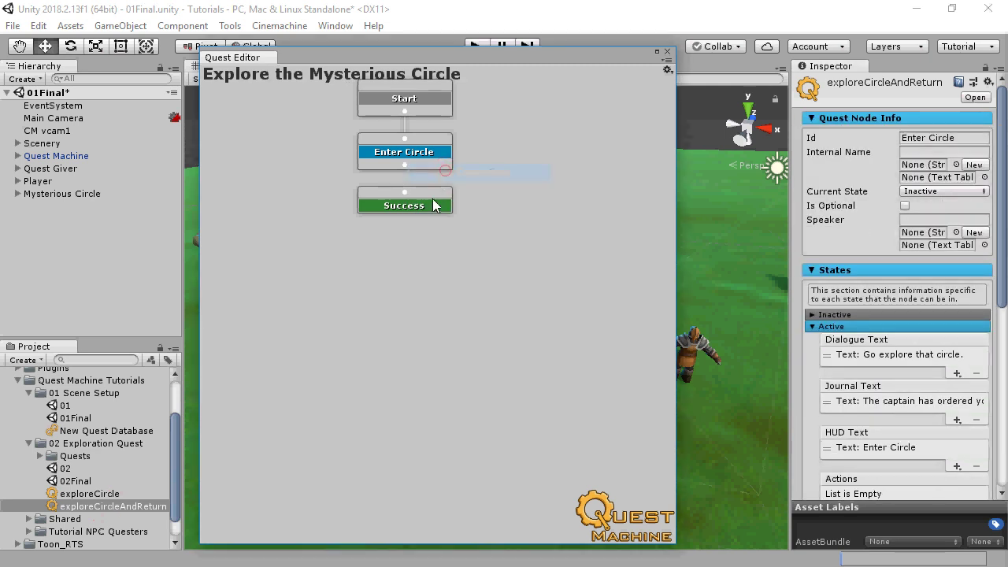
drag(425, 190, 424, 228)
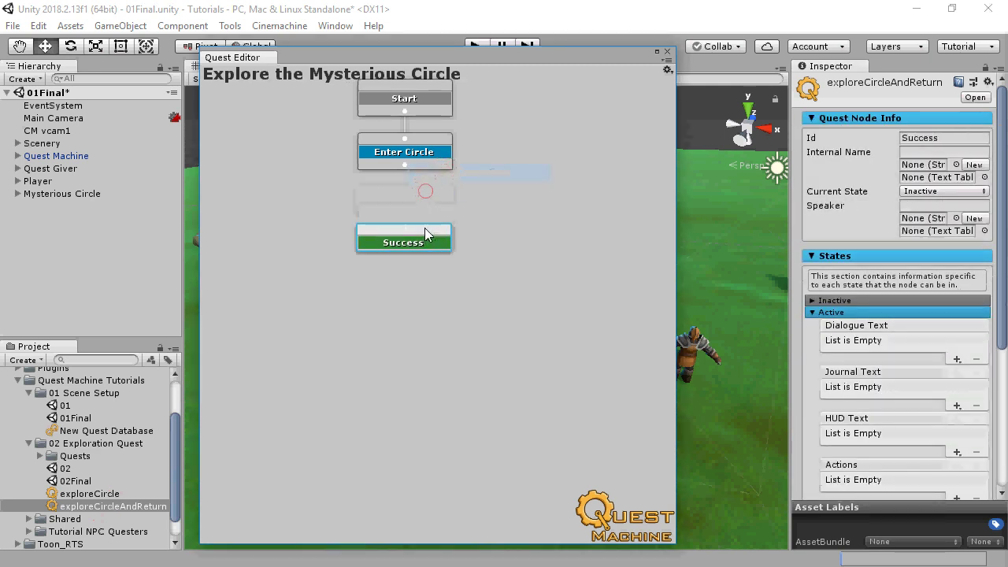
Add a Condition node below Enter Circle and connect it to the Success node, moved down to make room.
right_click(414, 164)
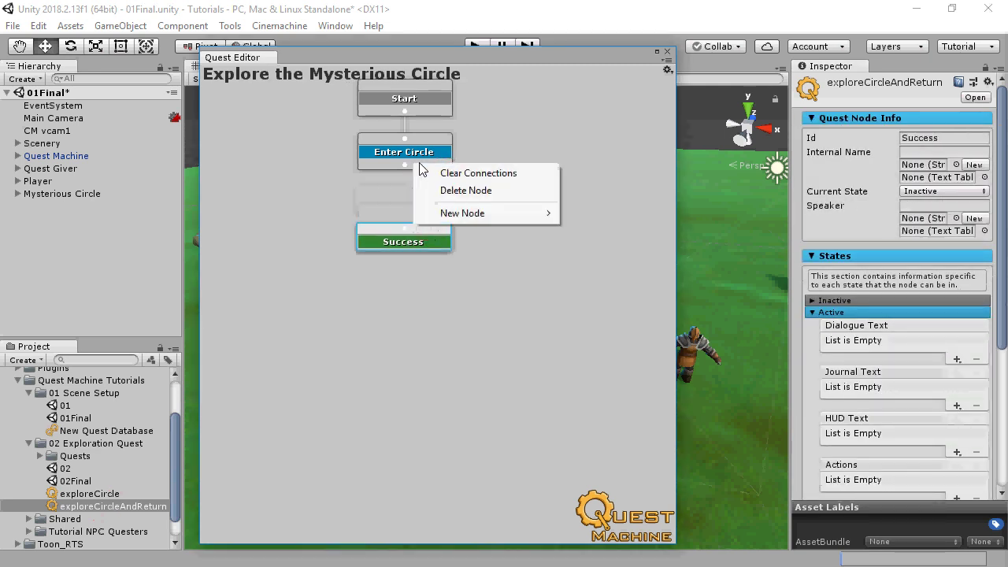
mouse_move(456, 214)
click(603, 230)
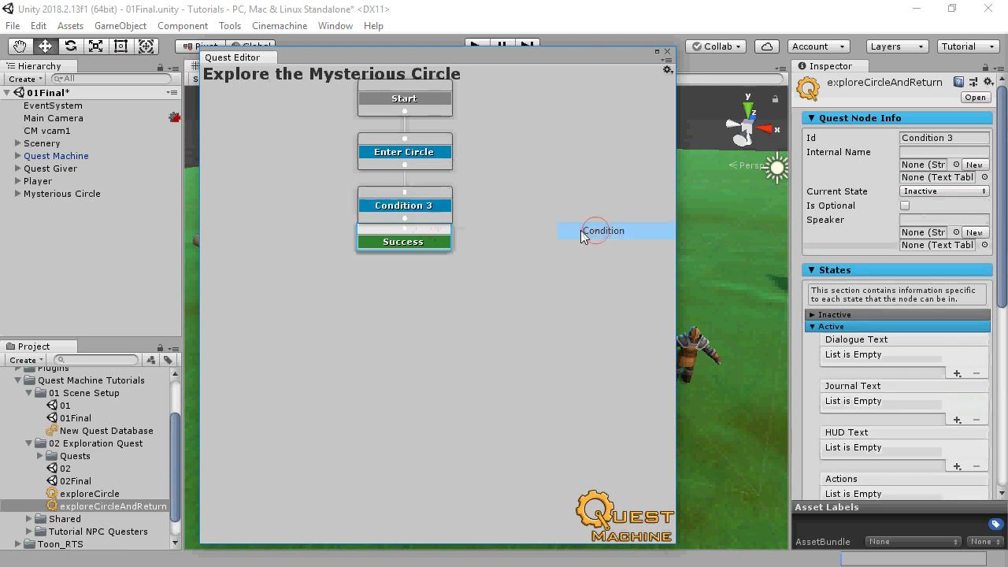
drag(419, 236, 420, 251)
click(404, 219)
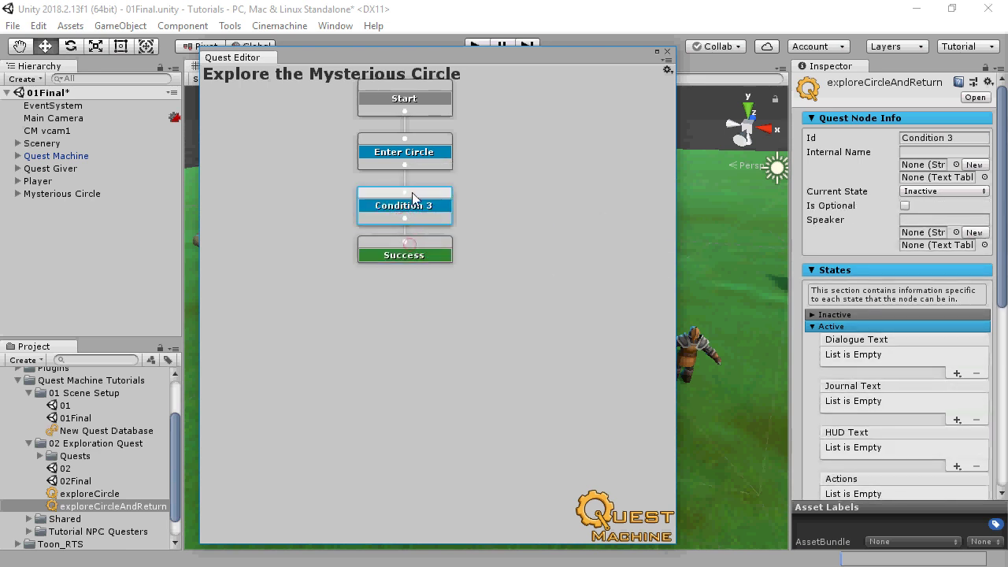
Set the new condition node's Id to "Return".
click(969, 138)
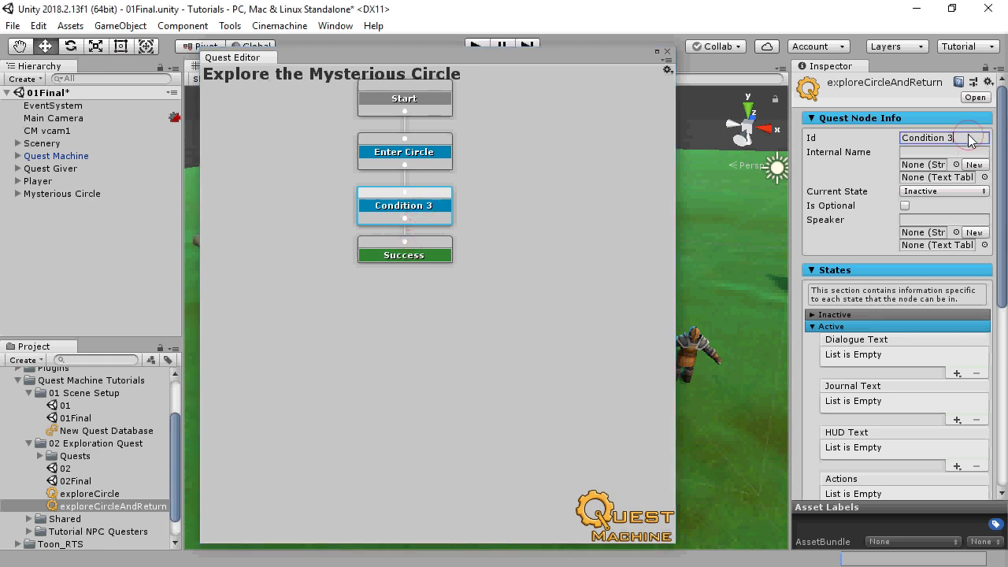
key(ctrl+a)
text(Return)
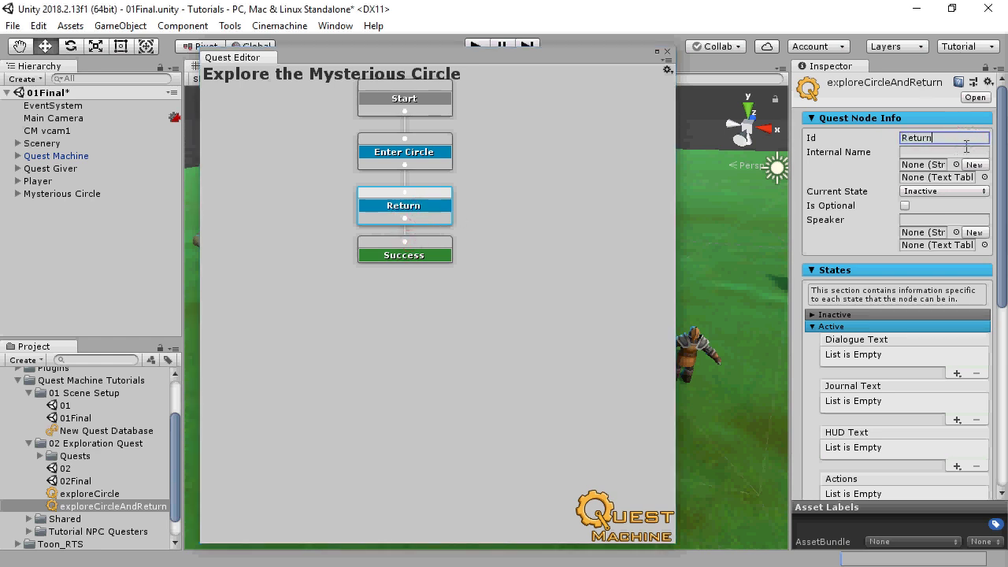
Append "AndReturn" to the duplicated quest's Id in its Quest Info.
click(272, 191)
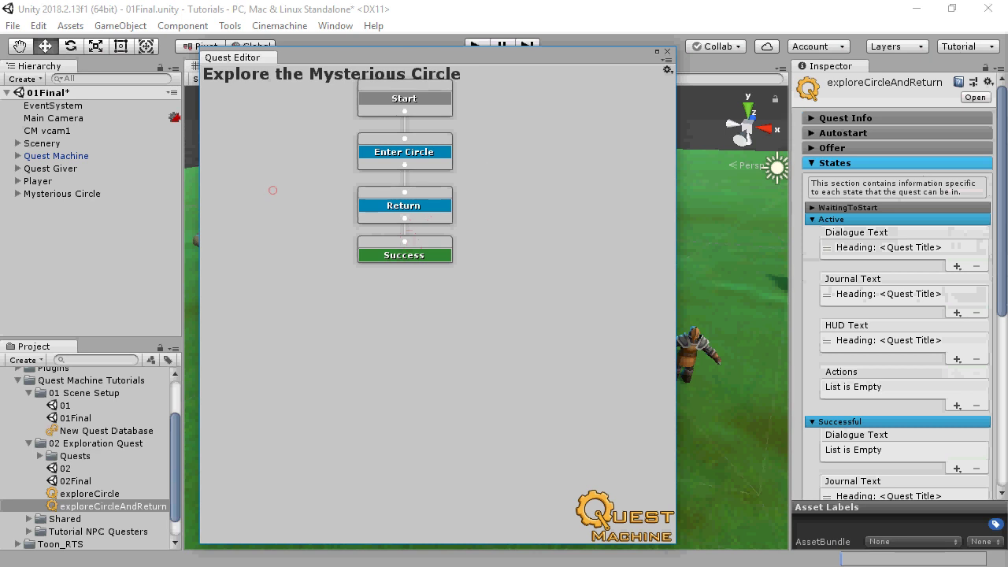
click(885, 118)
click(974, 138)
click(973, 138)
text(AndReturn)
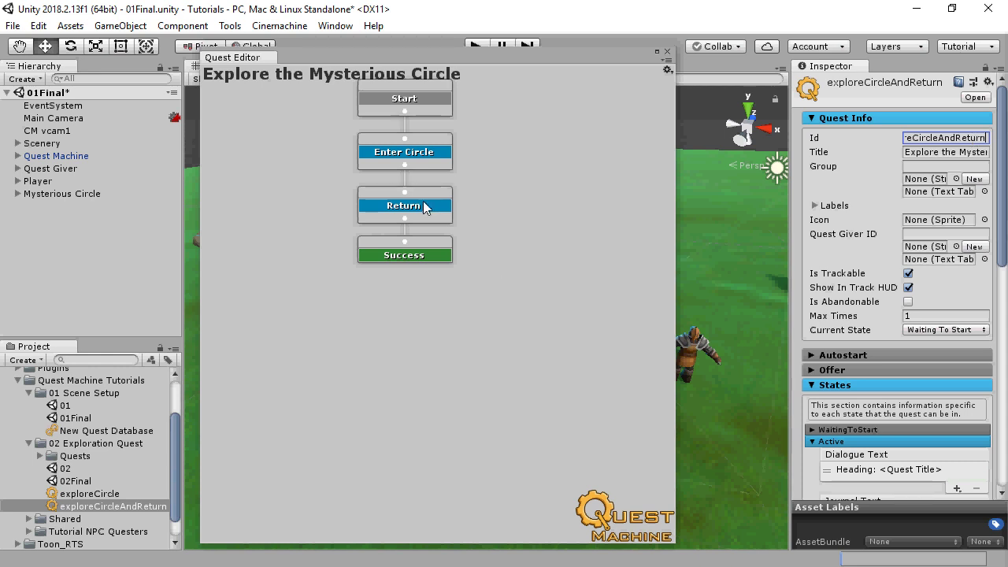
Review the Enter Circle node's conditions, and add an Alert action with body text content to the Return node's Active state.
click(447, 149)
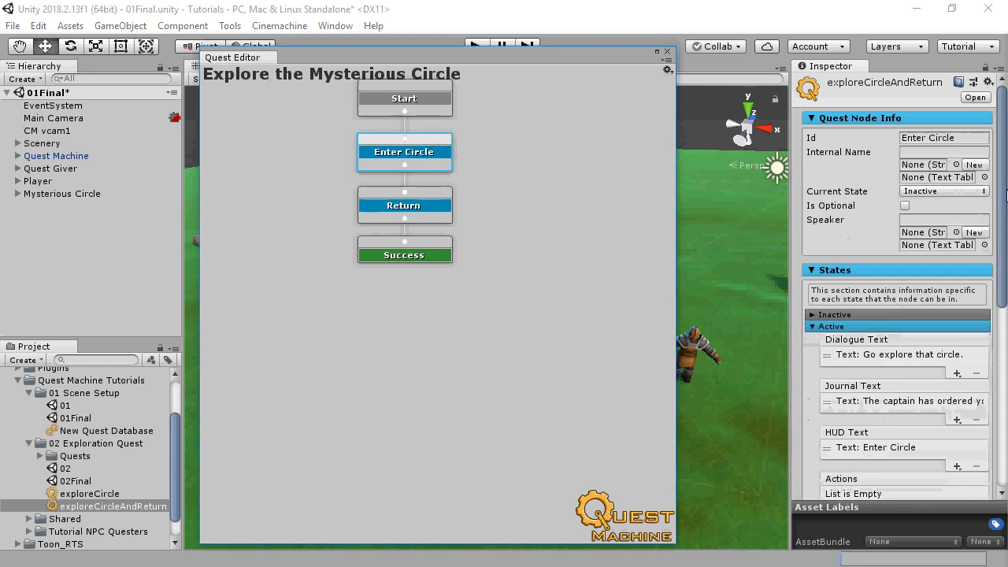
drag(993, 195, 996, 383)
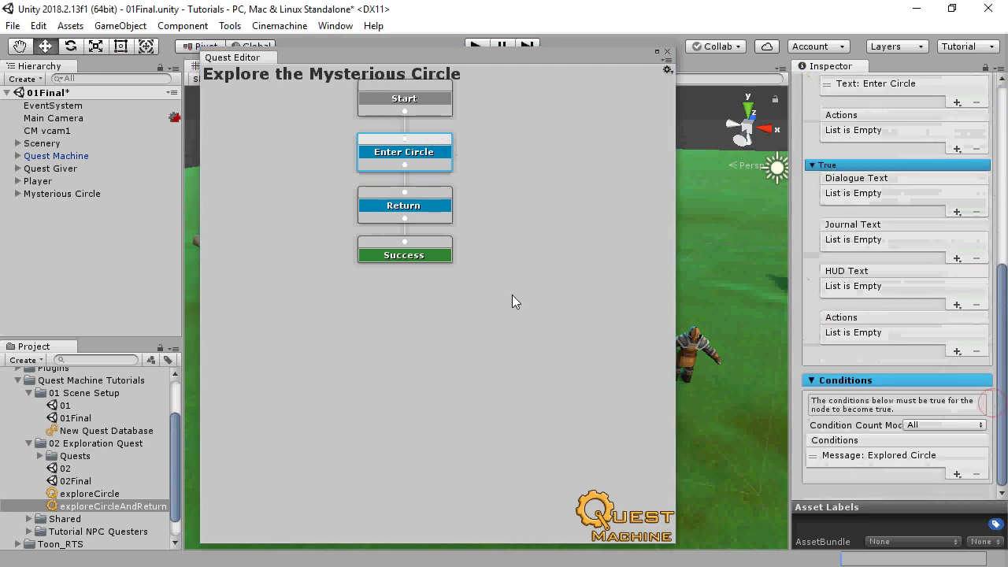
click(430, 213)
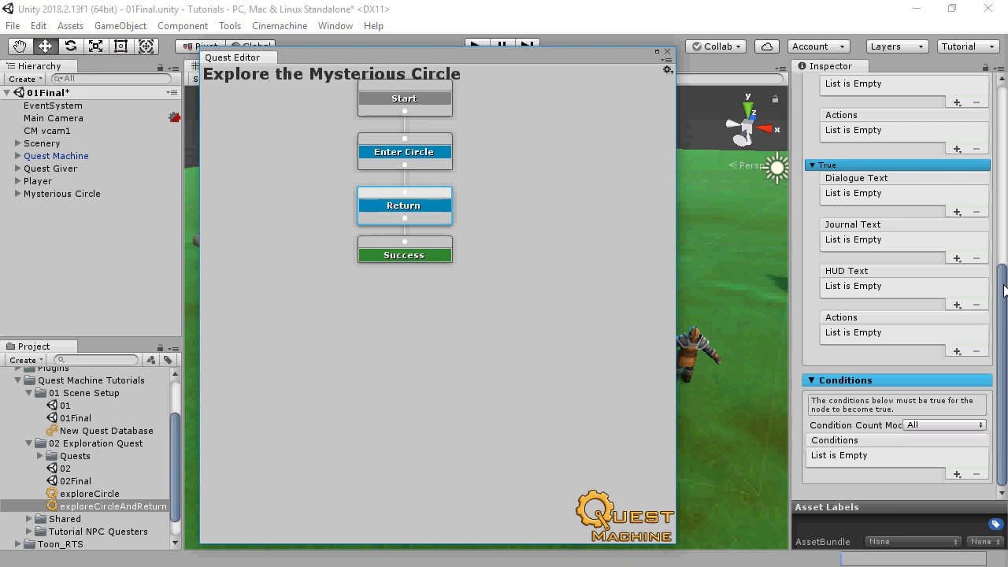
drag(1004, 291, 1004, 215)
click(956, 303)
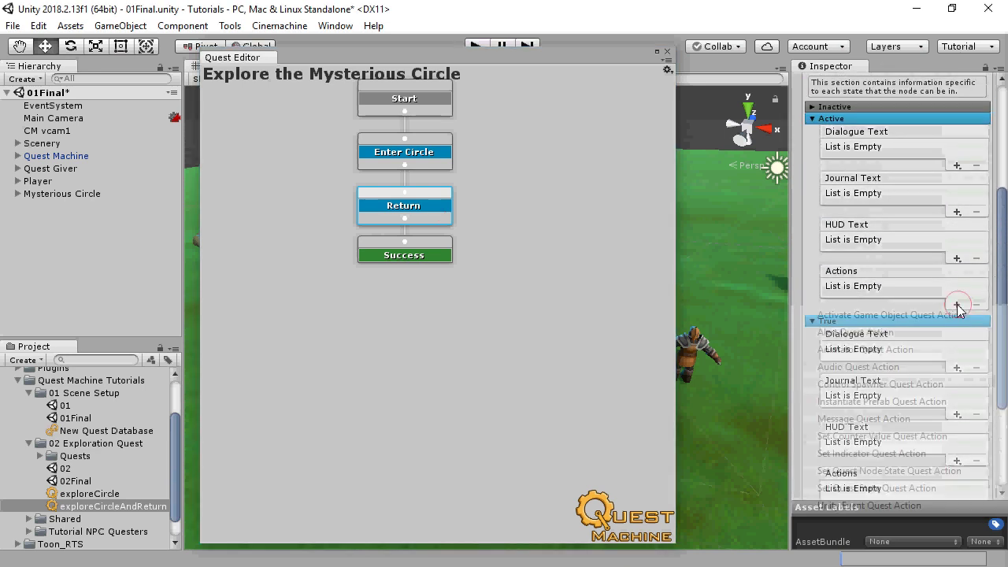
click(915, 339)
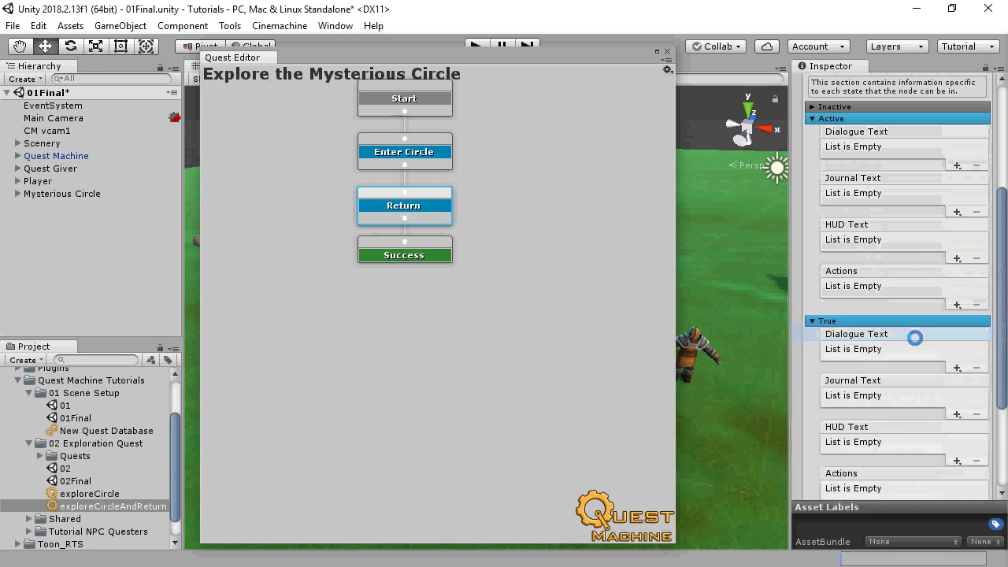
click(956, 387)
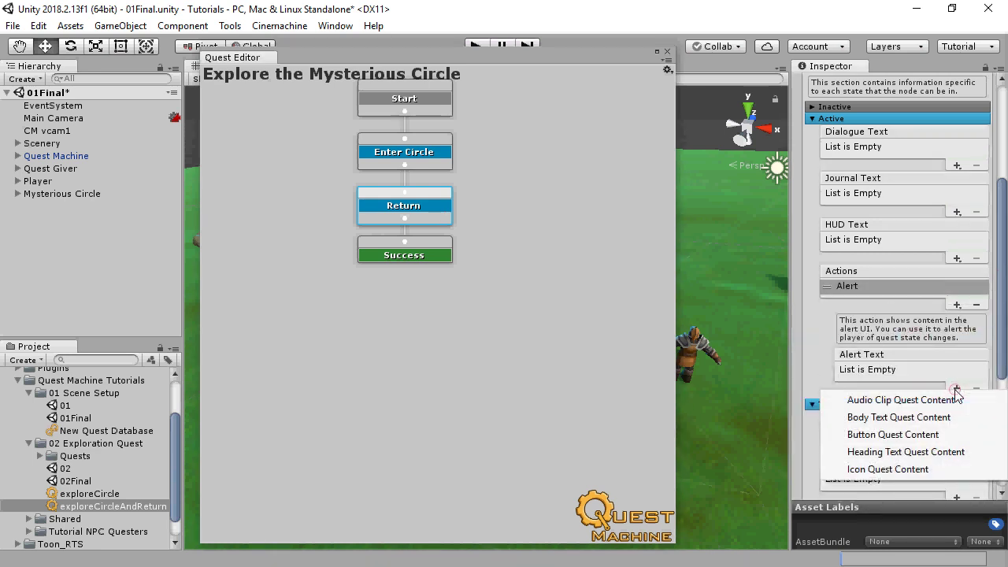
click(900, 417)
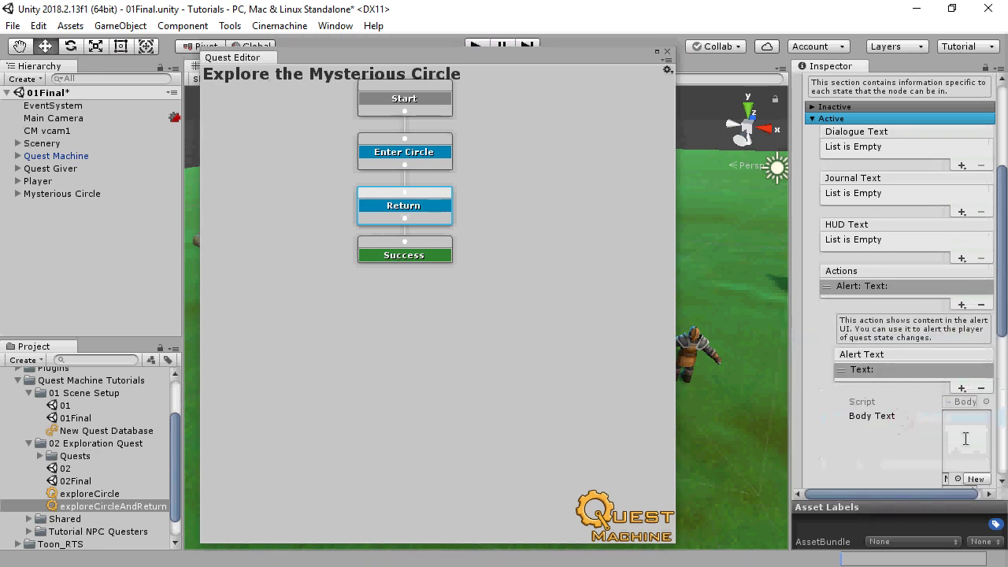
Widen the Inspector and set the alert's body text to "Return to Captain".
drag(786, 409, 690, 409)
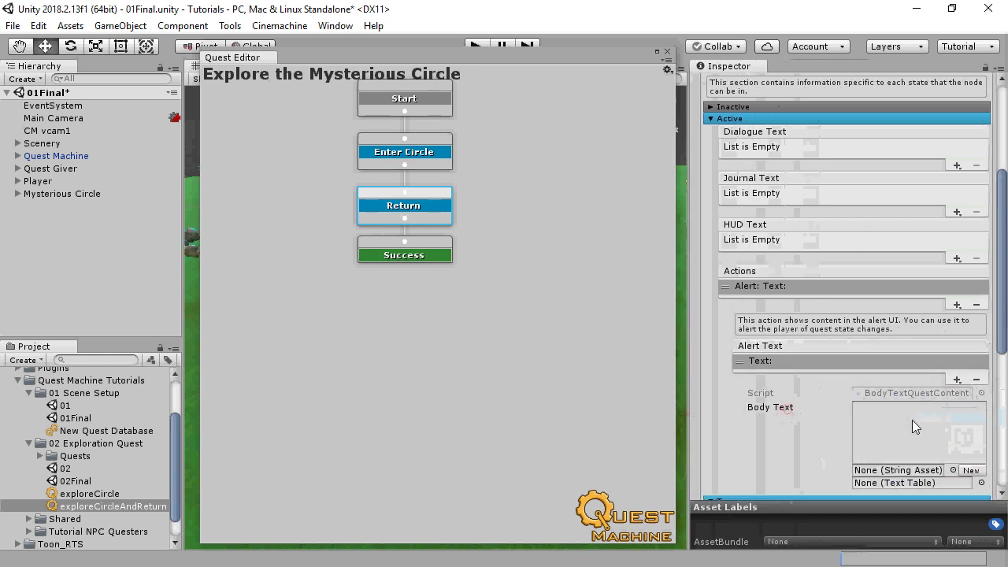
click(924, 418)
text(Ret)
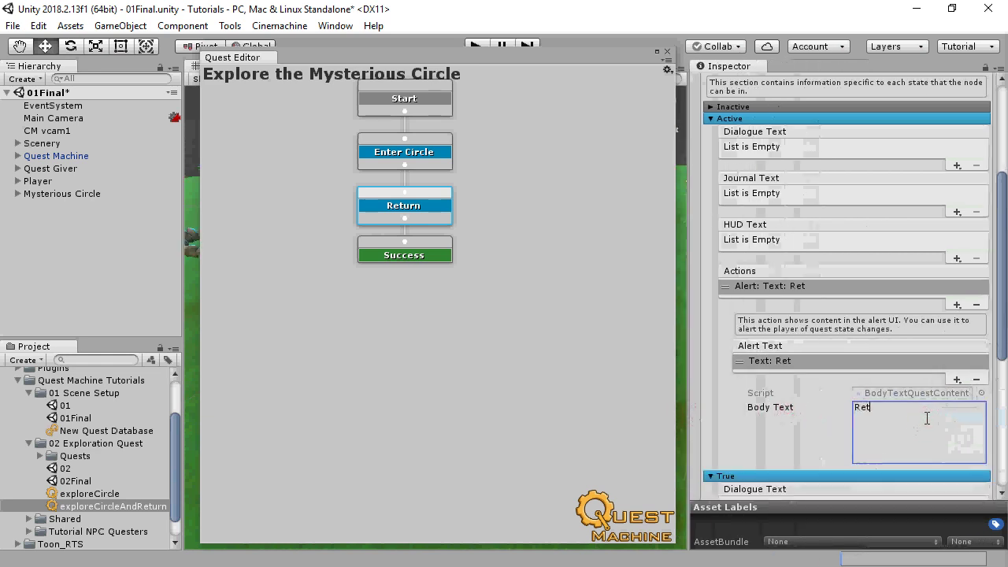
text(urn to Captain)
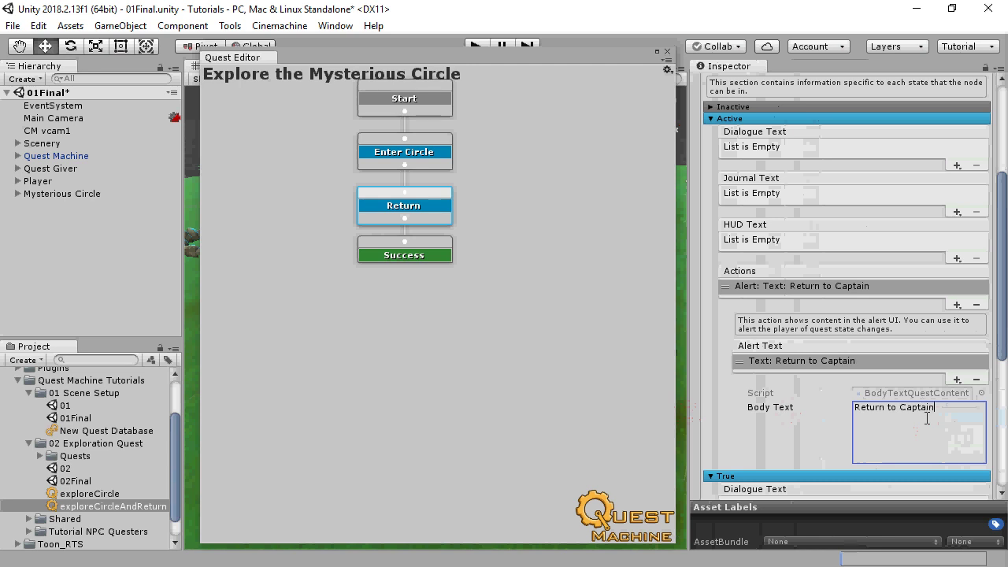
Add body text to the Return node's active Journal Text reading "You explored the circle and now need to report back to the captain.".
click(955, 212)
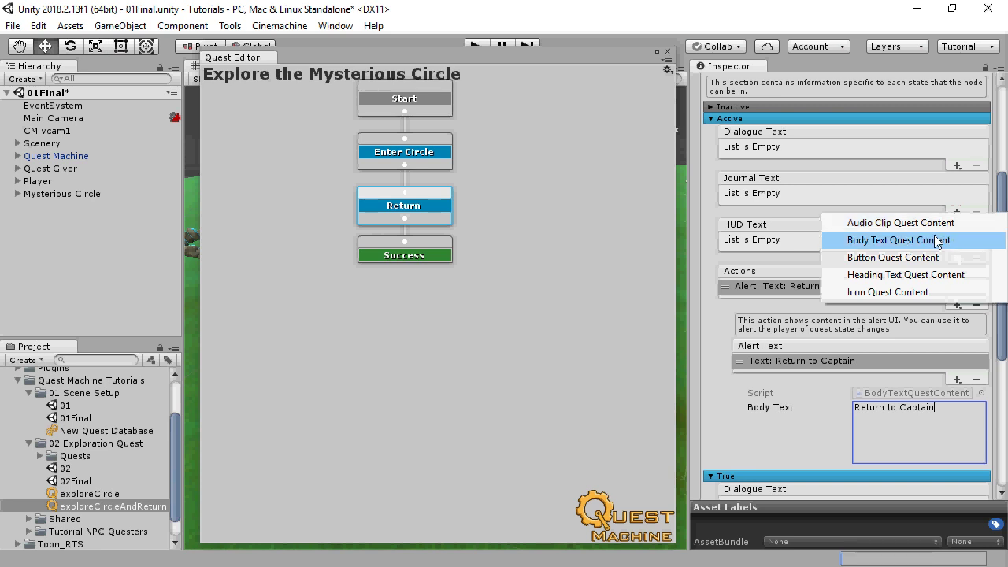
click(936, 240)
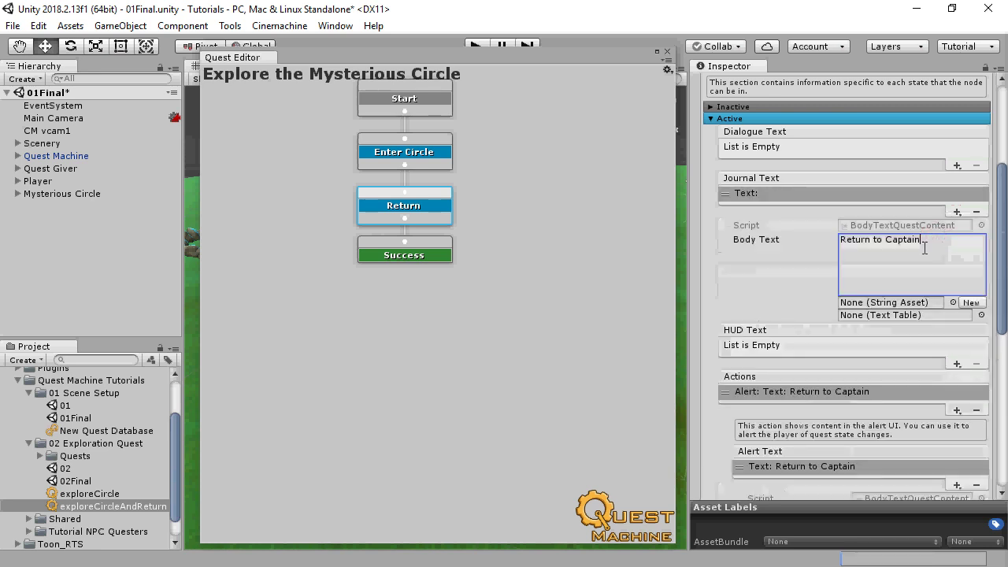
drag(939, 241, 668, 240)
text(Yo)
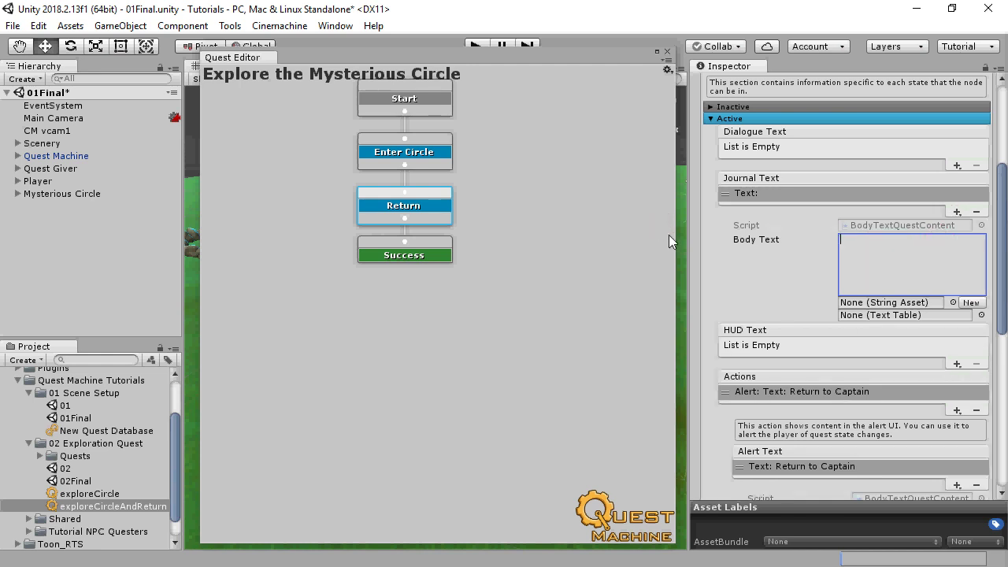
text(u explored the)
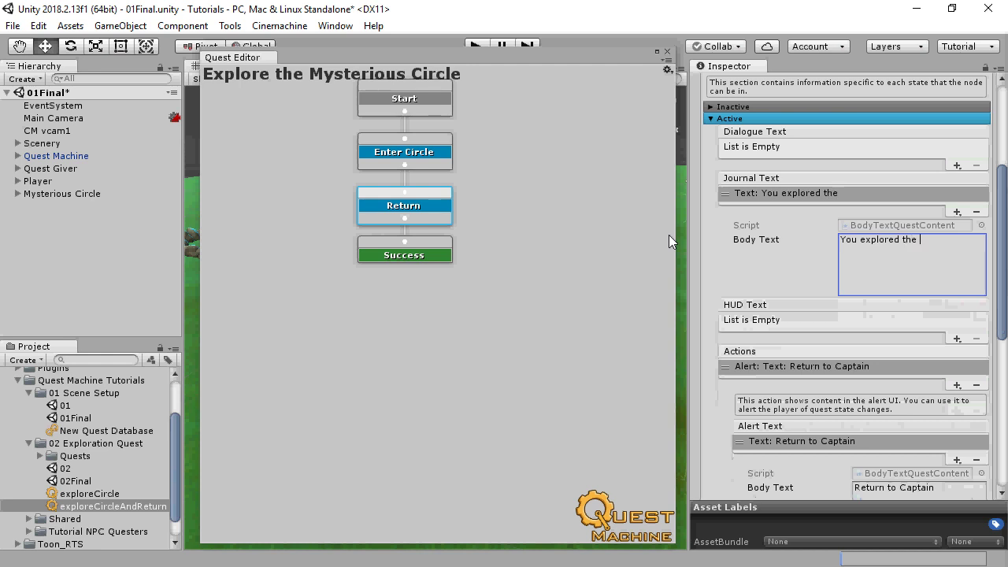
text( circle and now need to report back to the captain.)
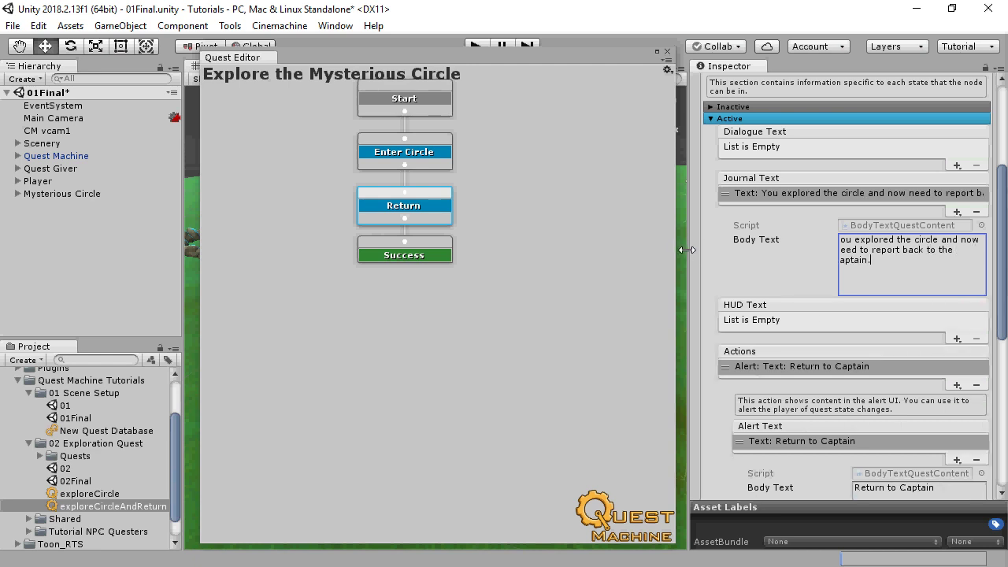
drag(687, 249, 681, 251)
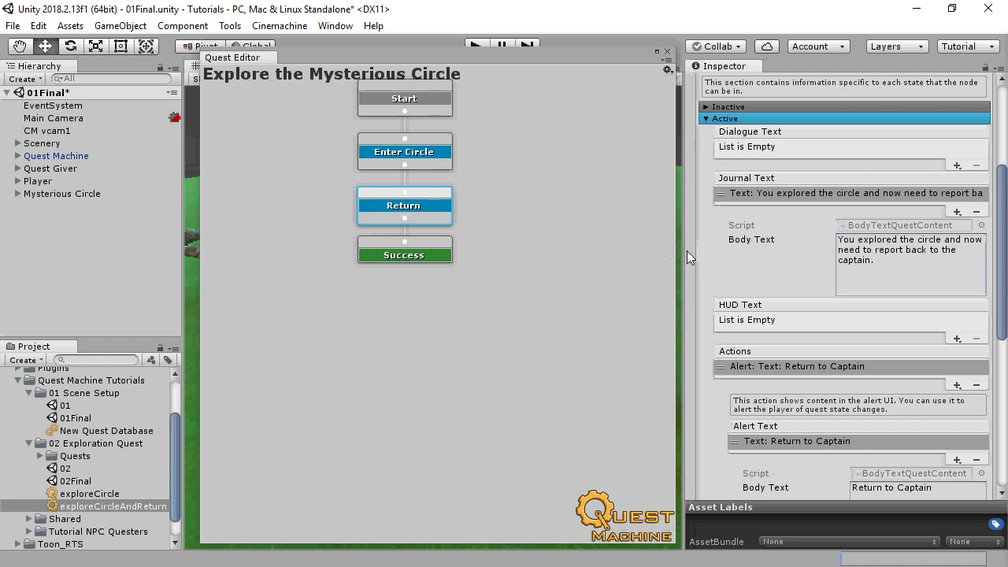
Add body text content to the Return node's active HUD Text reading "Return to Captain".
click(957, 337)
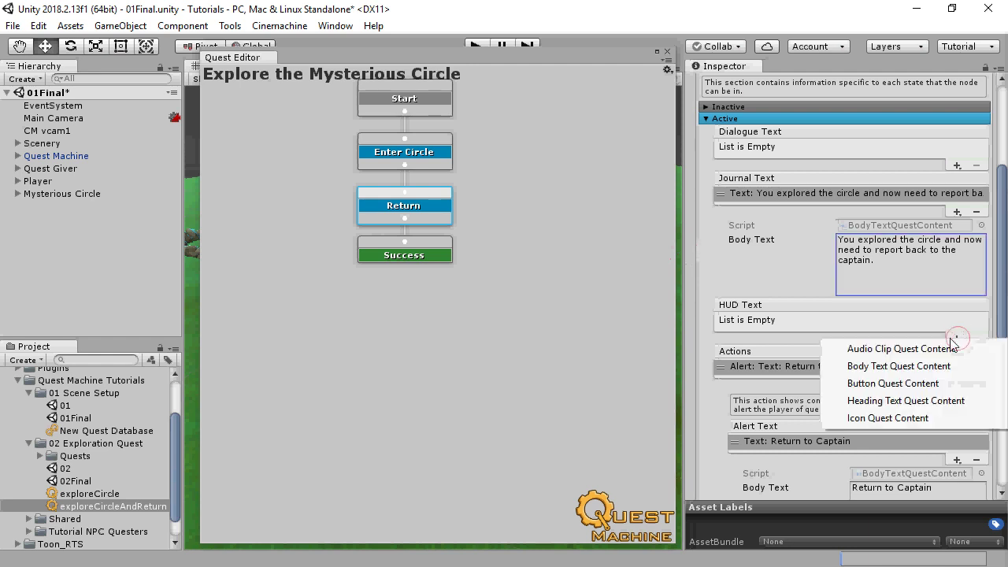
click(921, 367)
click(907, 375)
text(Return to Captain)
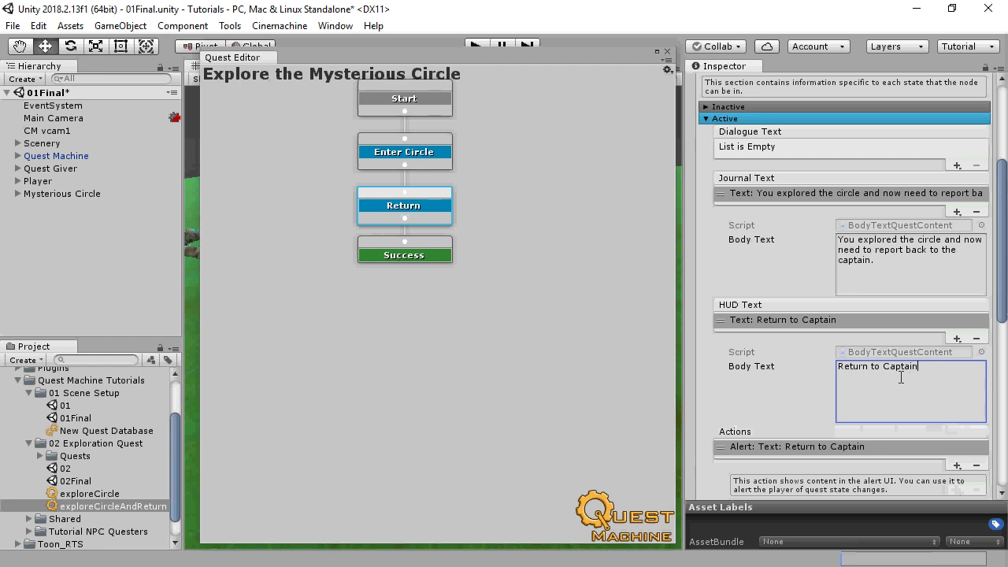
Add body text to the Return node's active Dialogue Text: "That must be where the orcs waylaid our caravan. Well done.".
click(957, 166)
click(940, 197)
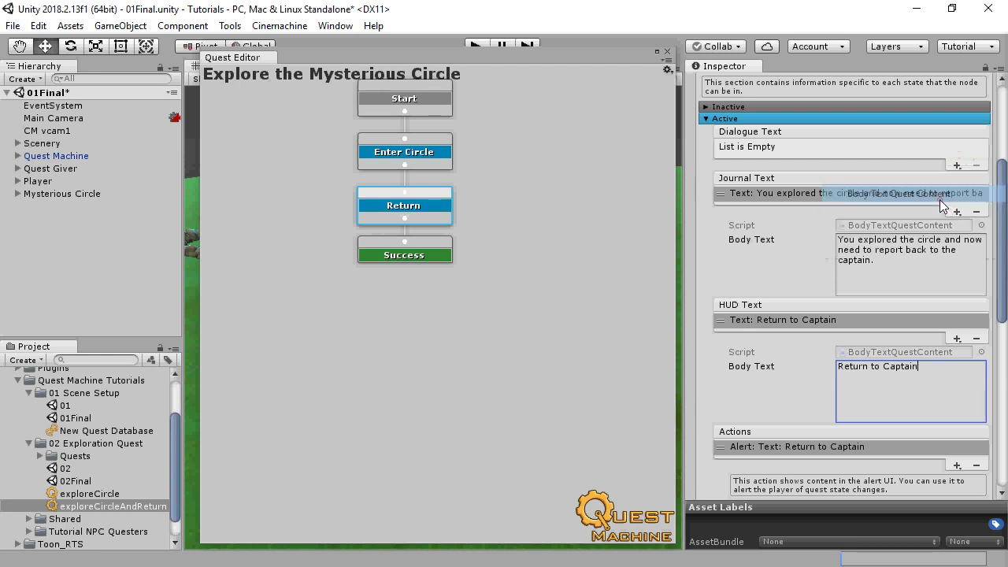
click(890, 236)
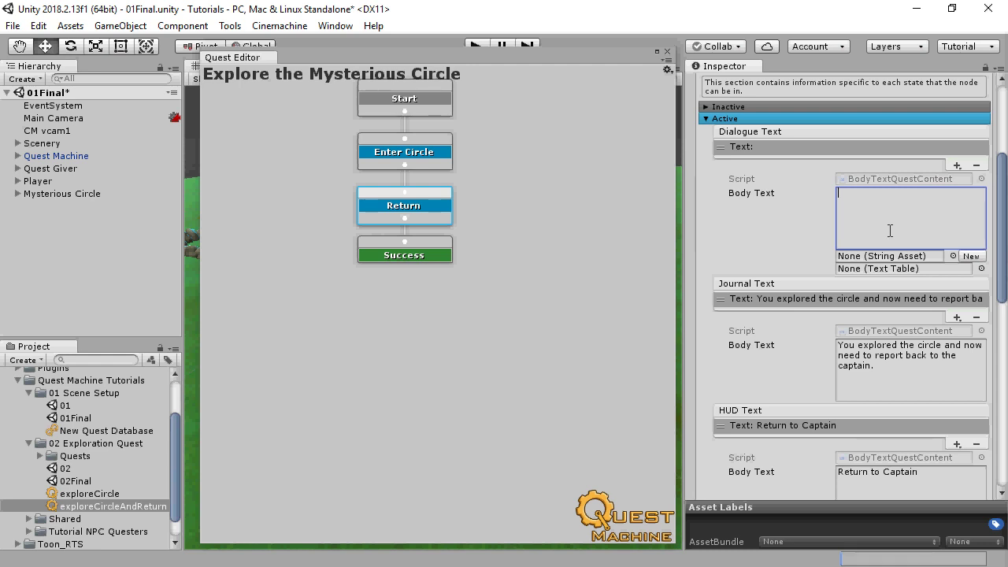
text(That must be)
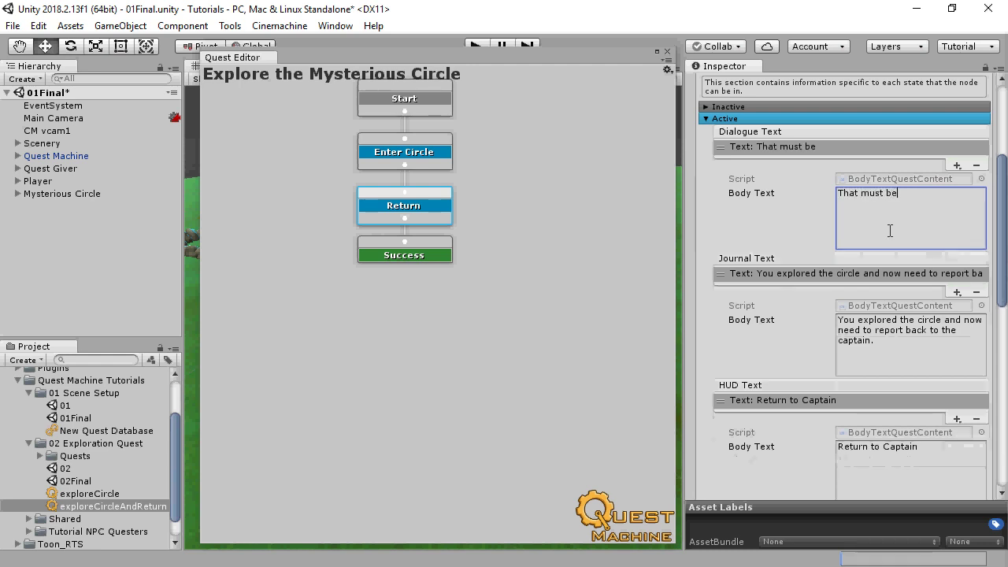
text( where the orcs waylaid our)
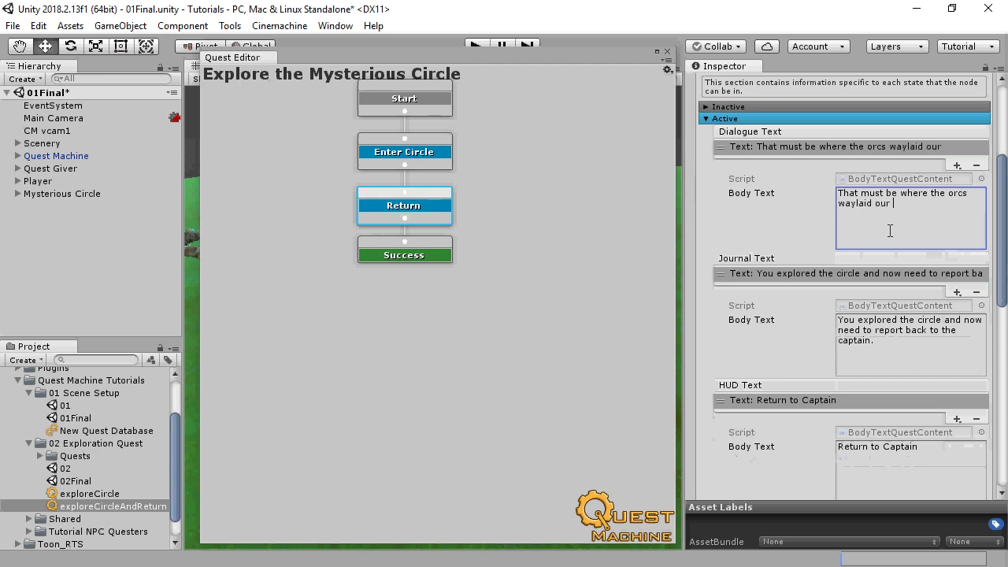
text( caravan. Well done.)
Copy the "Discussed Quest" message name from the Quest Reference's messages and close the reference window.
drag(1004, 223, 957, 409)
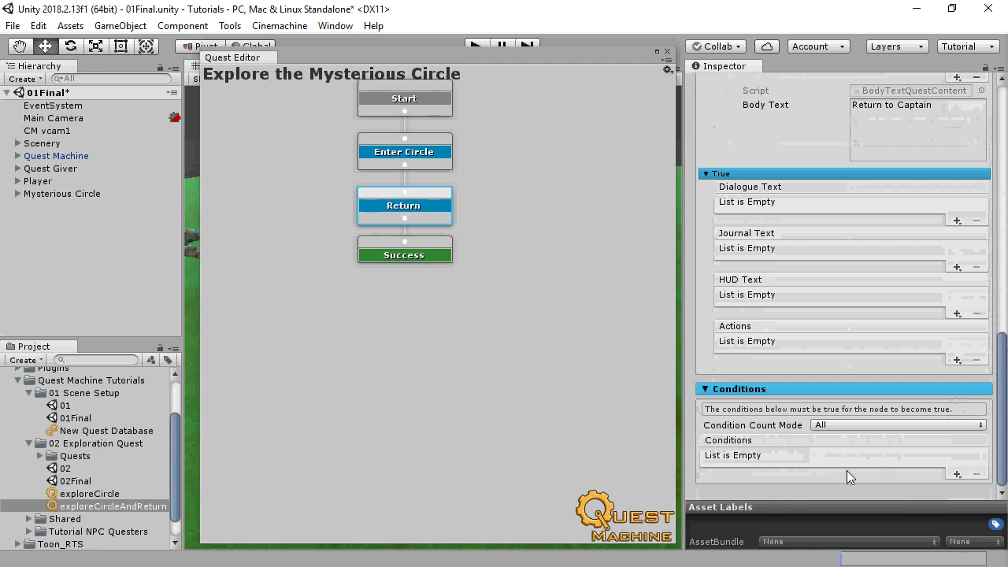
click(230, 25)
mouse_move(251, 45)
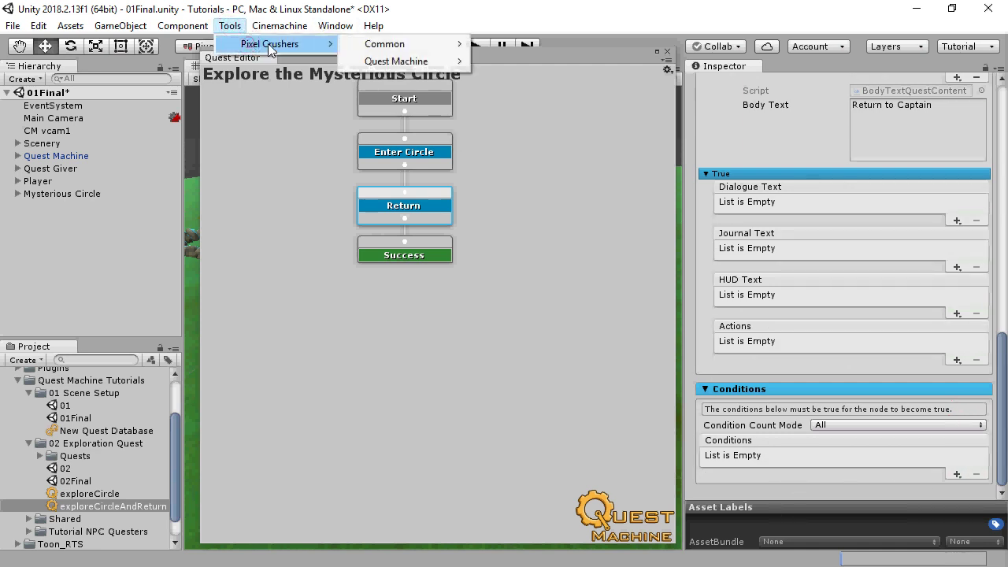
mouse_move(390, 61)
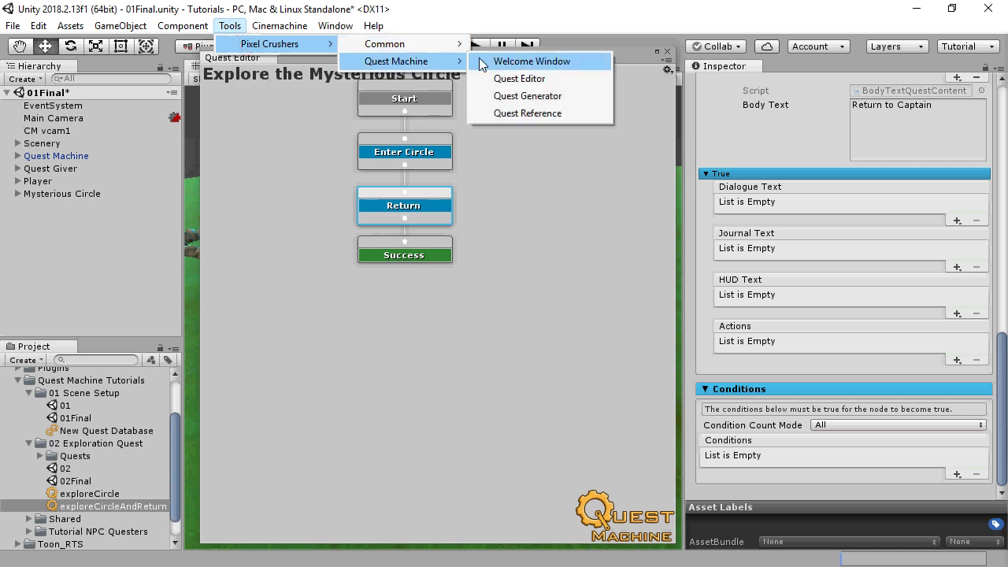
click(527, 114)
click(326, 55)
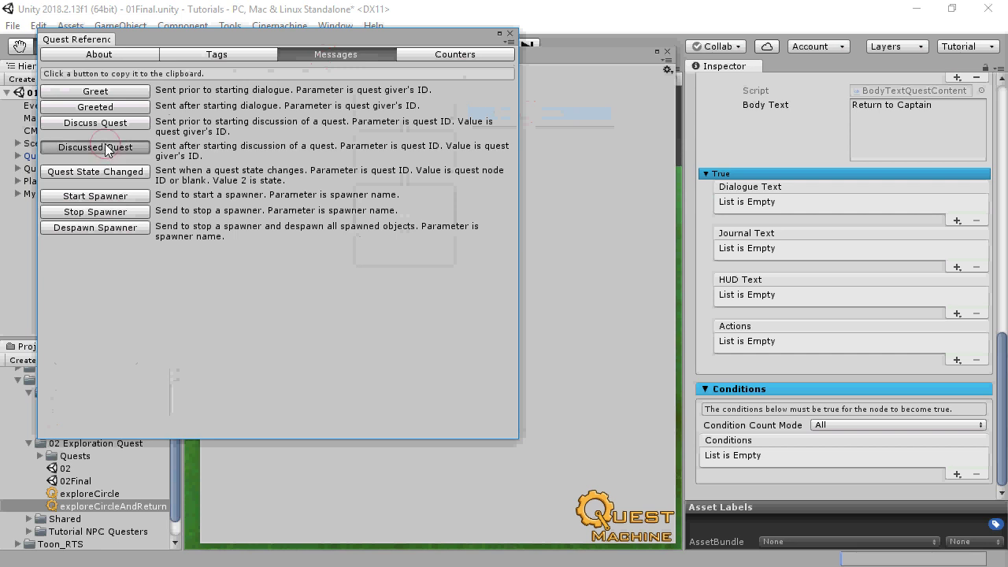
click(108, 149)
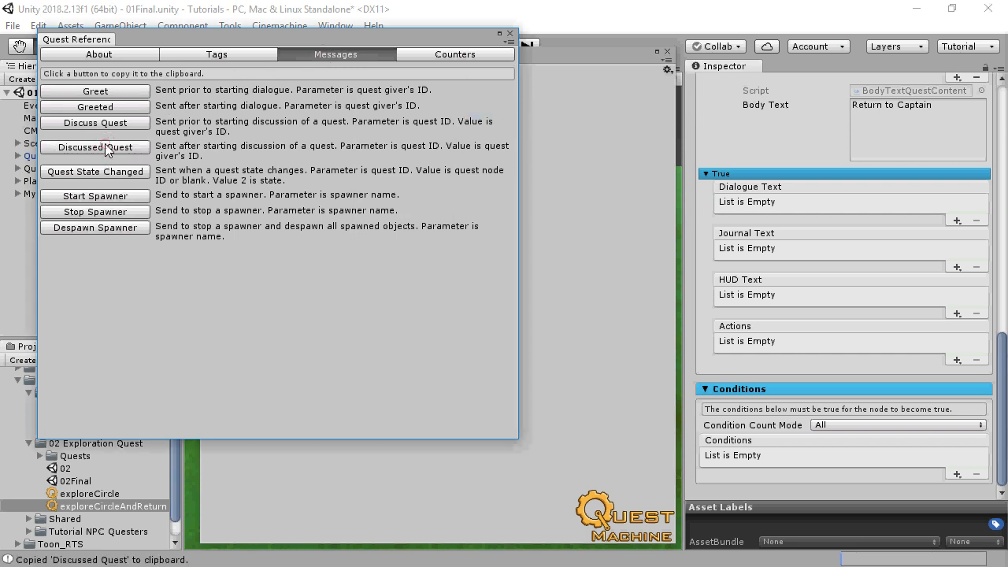
click(509, 34)
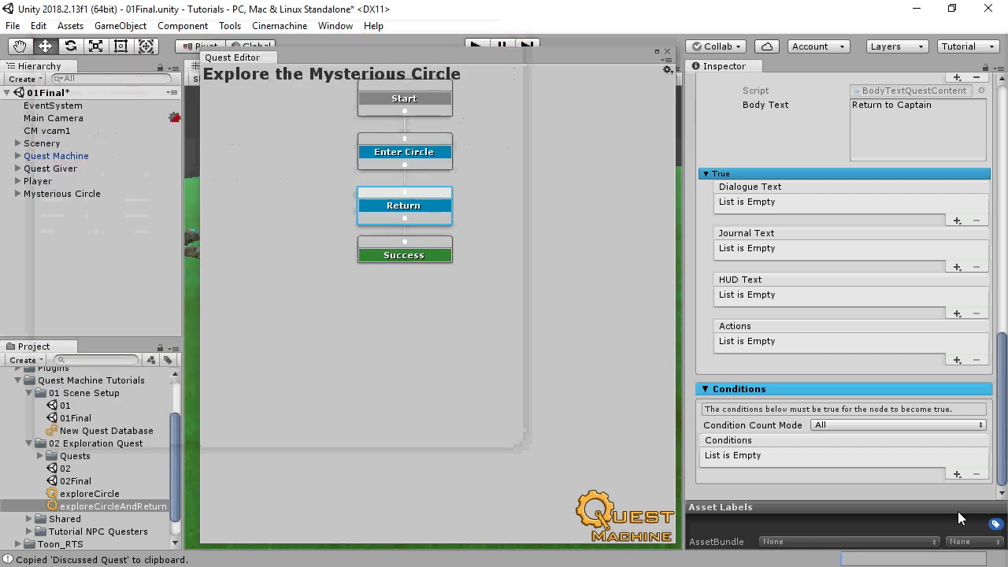
Add a Message condition to the Return node and paste "Discussed Quest" as its message.
click(957, 473)
click(878, 385)
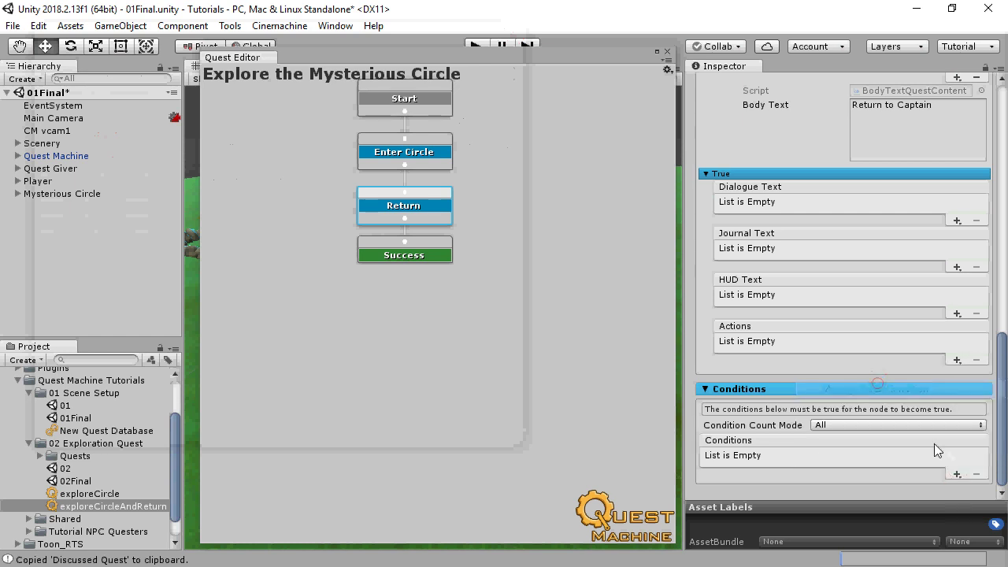
drag(1000, 379, 1000, 420)
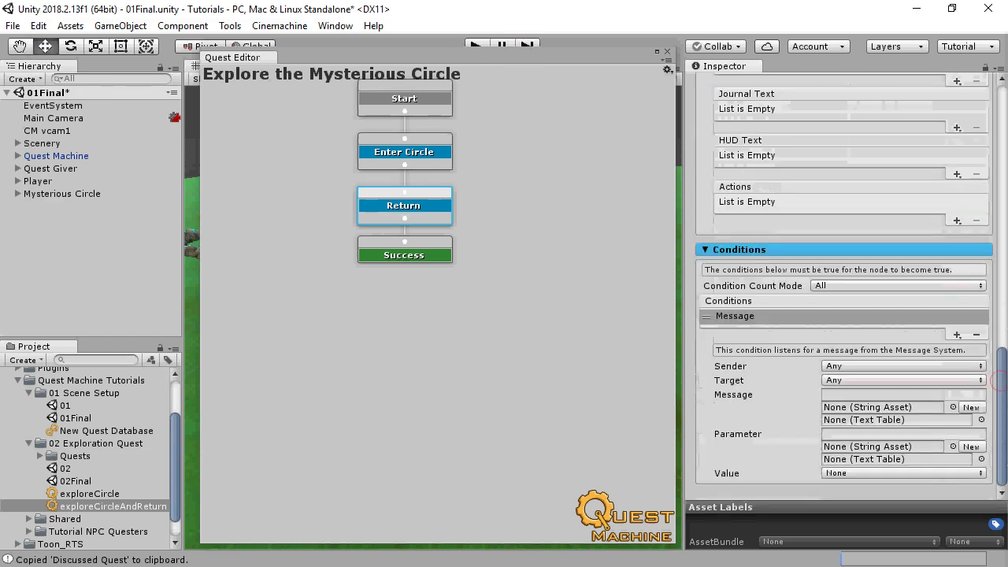
right_click(850, 398)
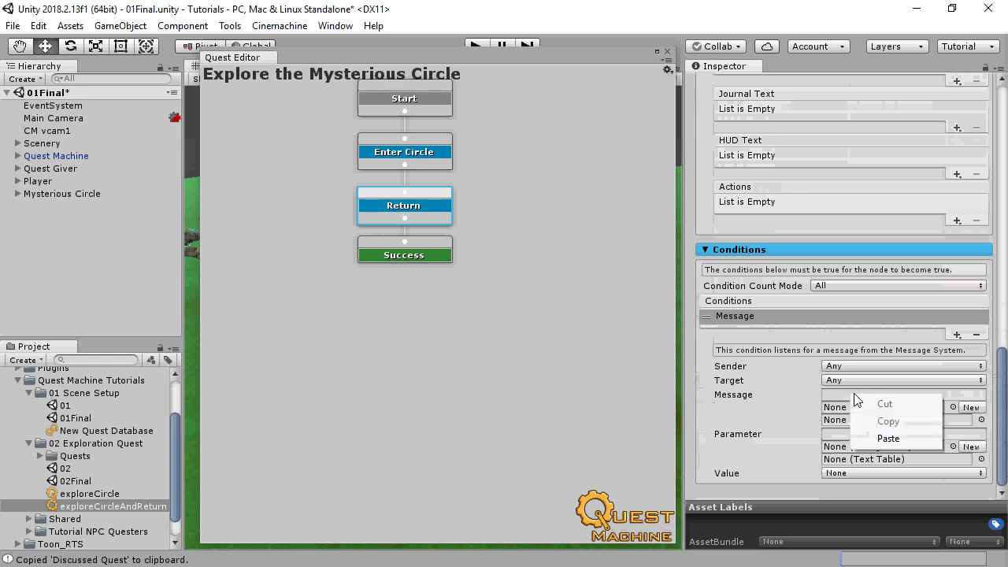
click(886, 436)
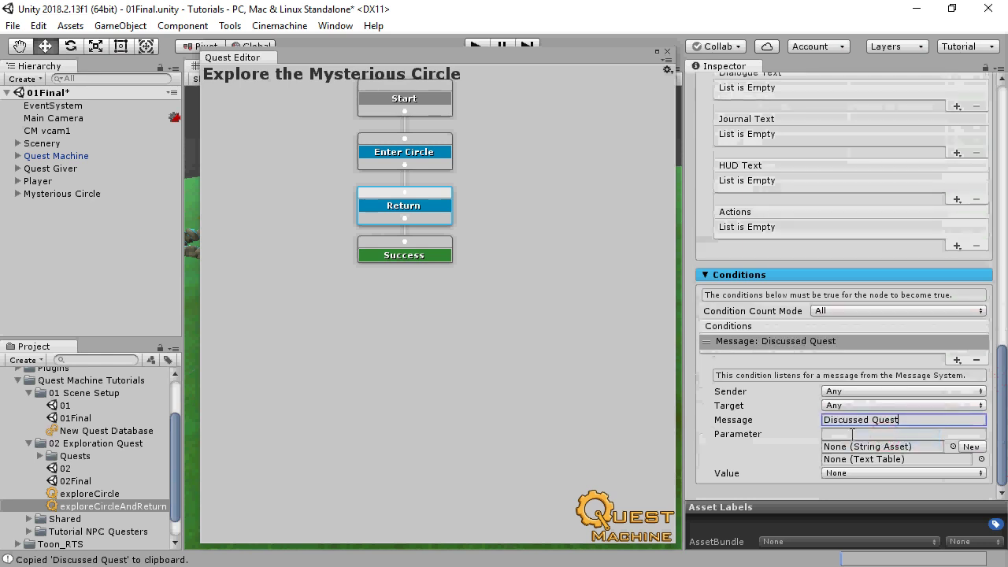
Copy the quest's Id, exploreCircleAndReturn, from Quest Info into the Parameter of the Return node's Message condition.
click(850, 434)
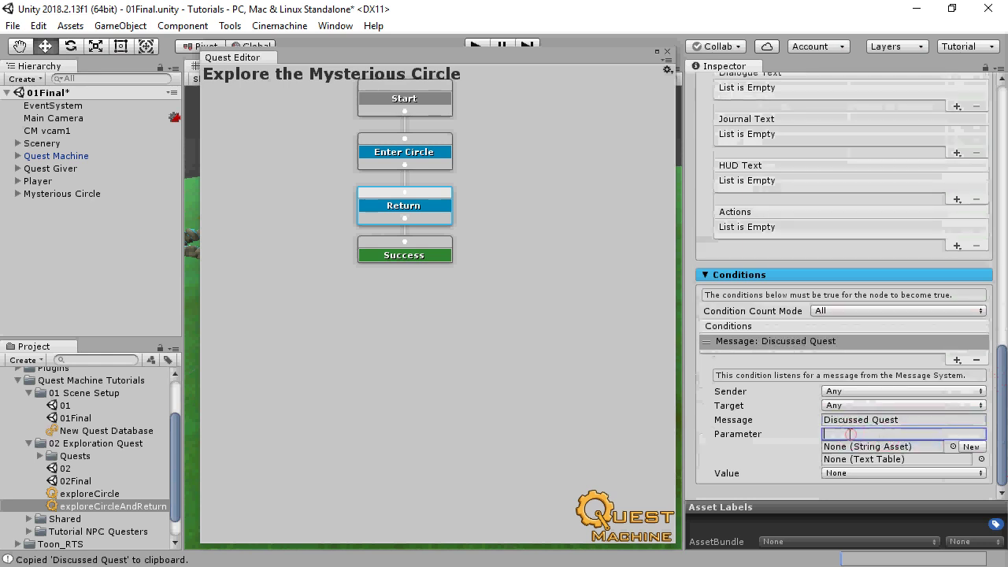
click(271, 223)
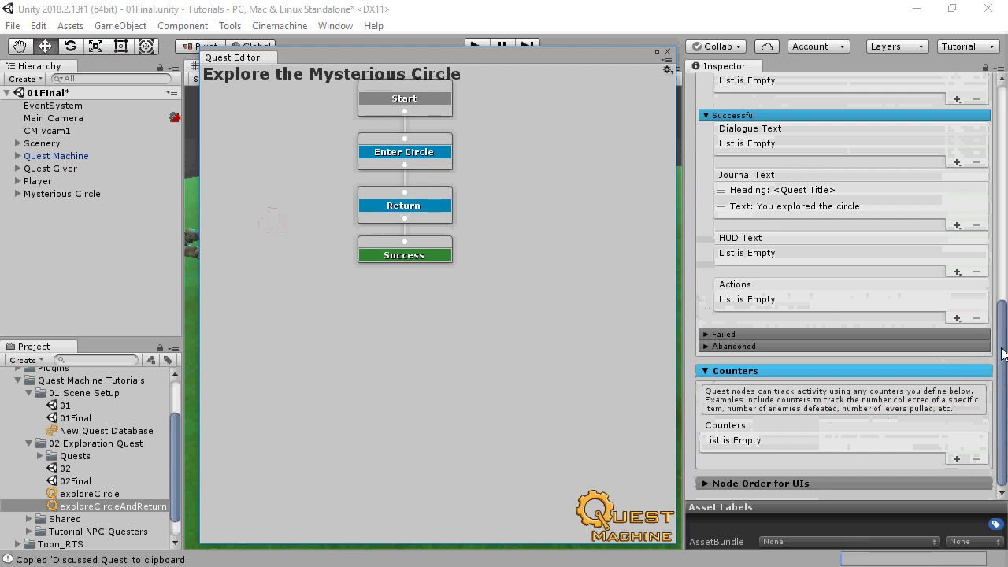
drag(1004, 354, 999, 126)
click(938, 139)
key(ctrl+c)
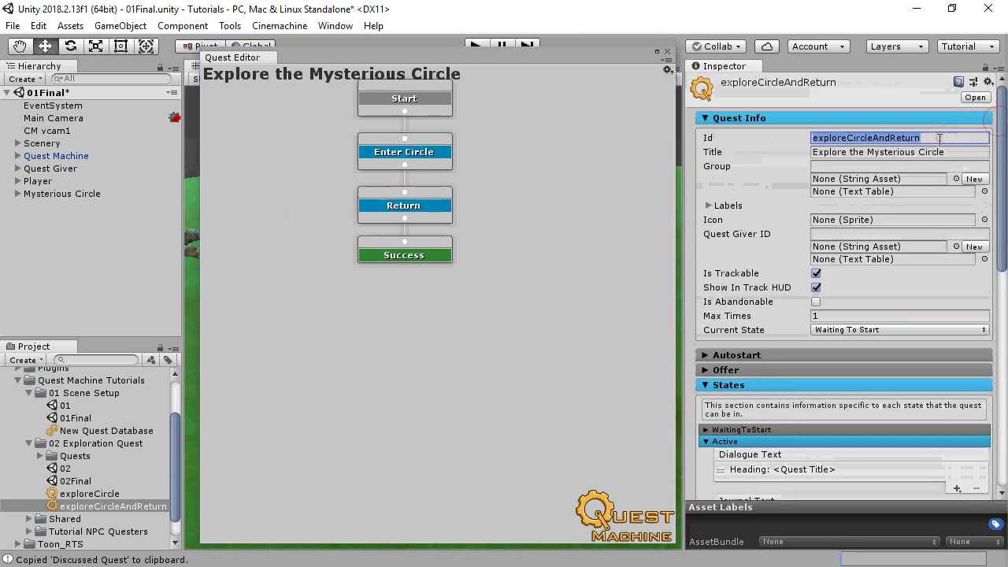
click(939, 138)
click(436, 211)
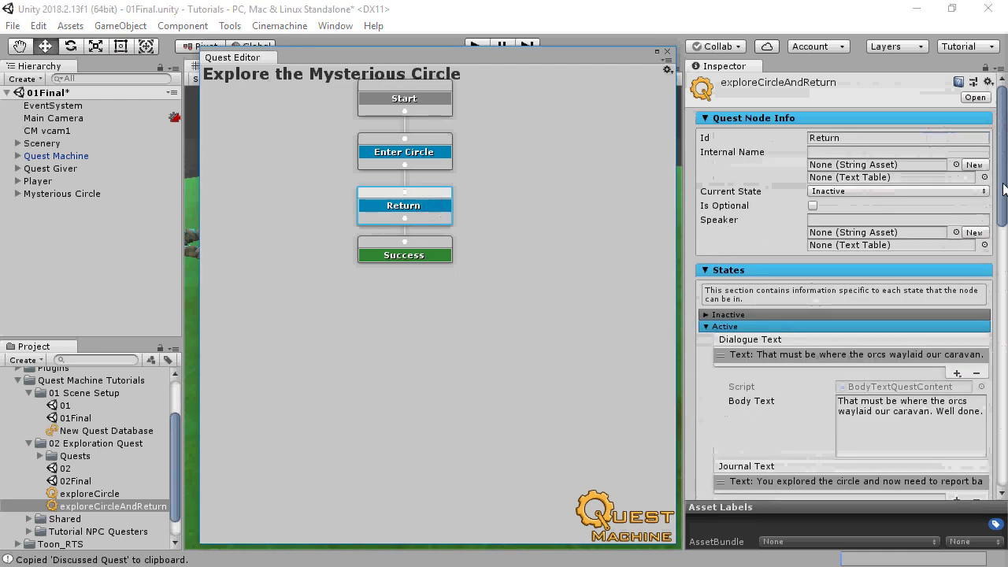
drag(1003, 189, 1001, 473)
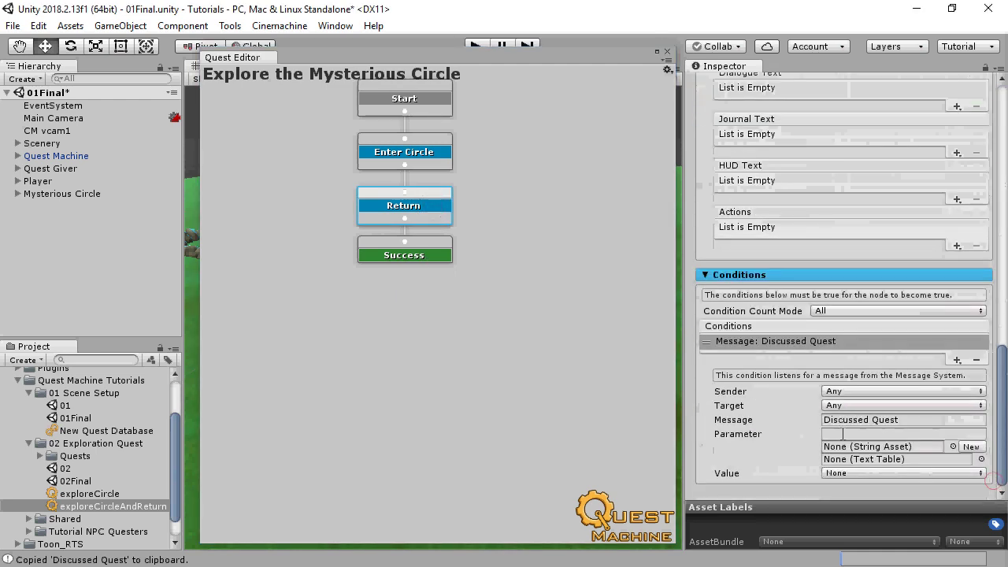
click(844, 433)
key(ctrl+v)
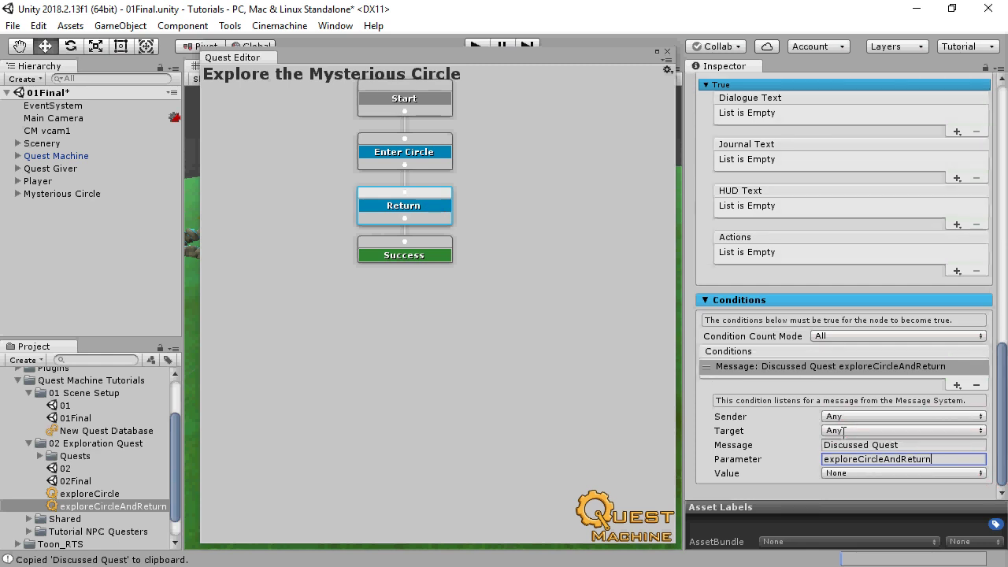
Close the Quest Editor and replace exploreCircle with exploreCircleAndReturn in the Quest Giver object's Quests list.
click(418, 241)
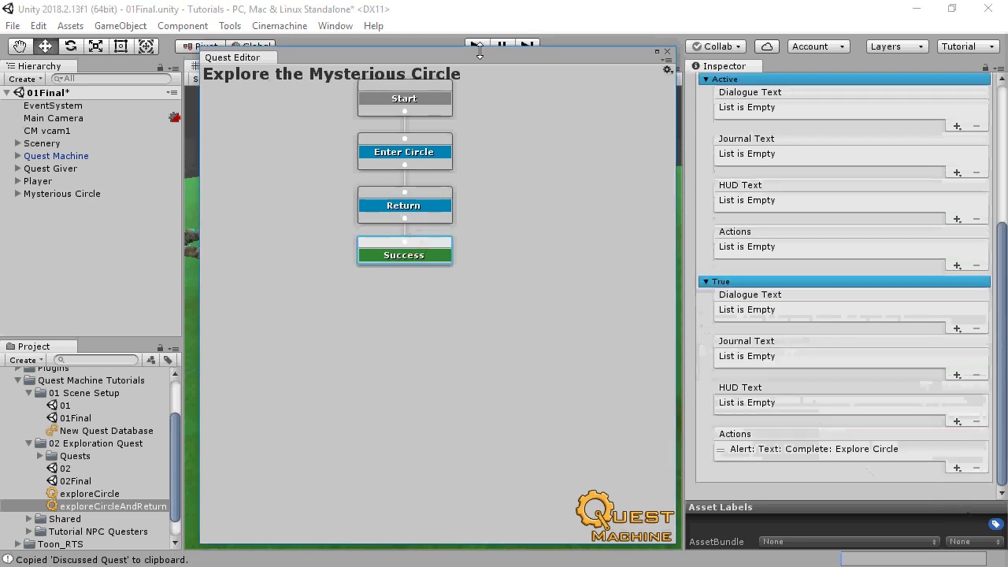
click(666, 52)
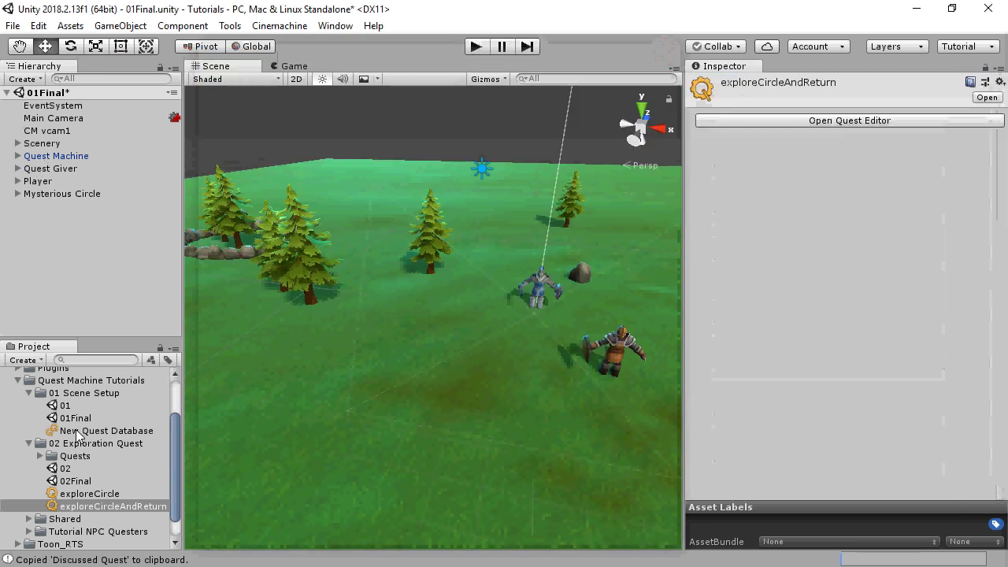
click(79, 431)
click(49, 168)
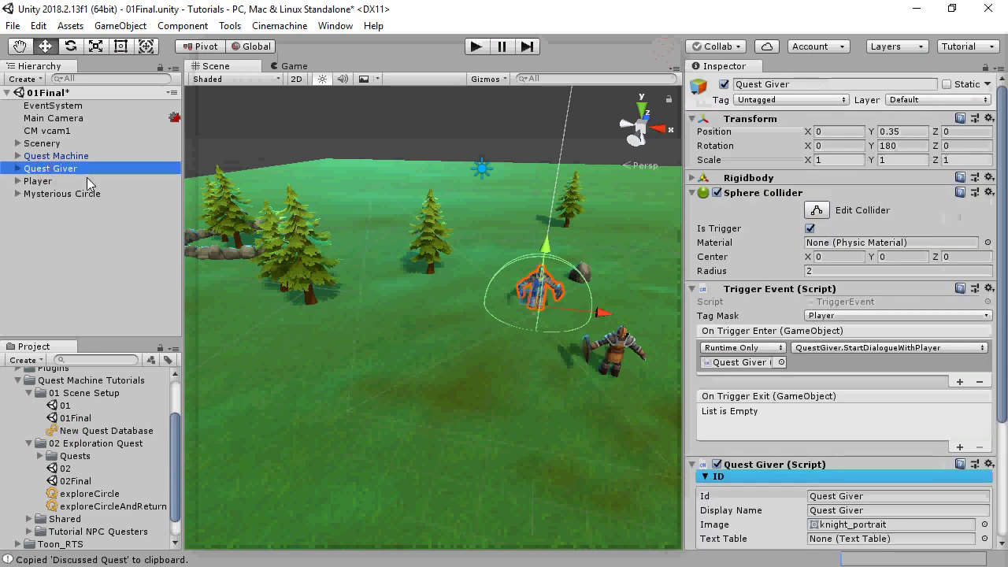
scroll(996, 380, down, 5)
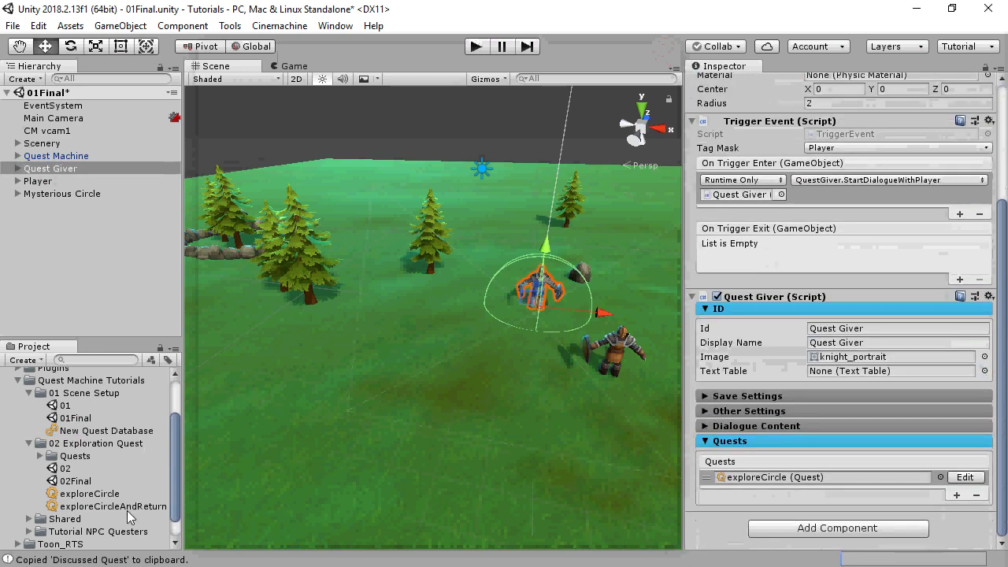
drag(126, 506, 749, 484)
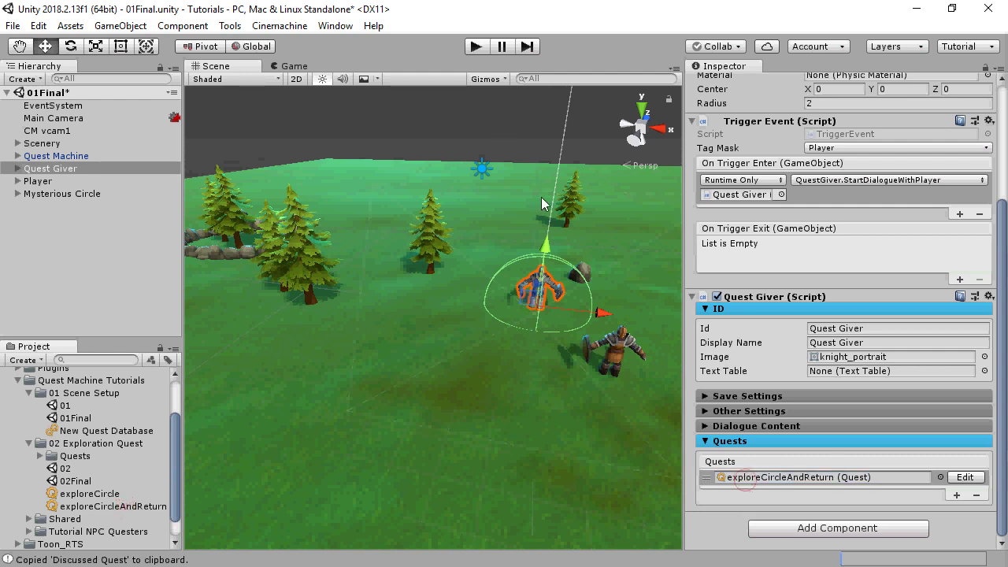
Start Play mode, accept the Explore the Mysterious Circle quest from the Quest Giver, and walk the player to the stone circle.
click(475, 47)
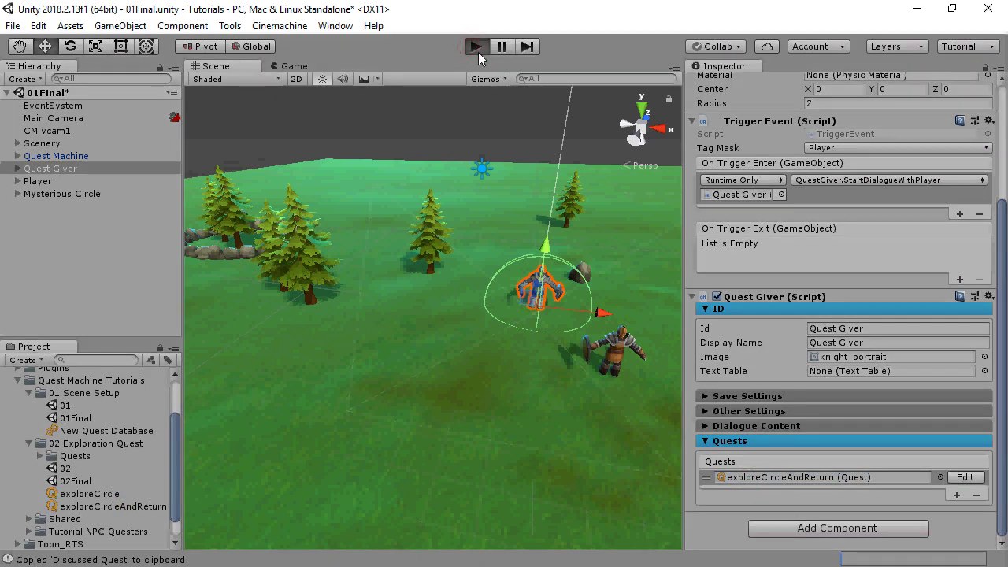
click(379, 286)
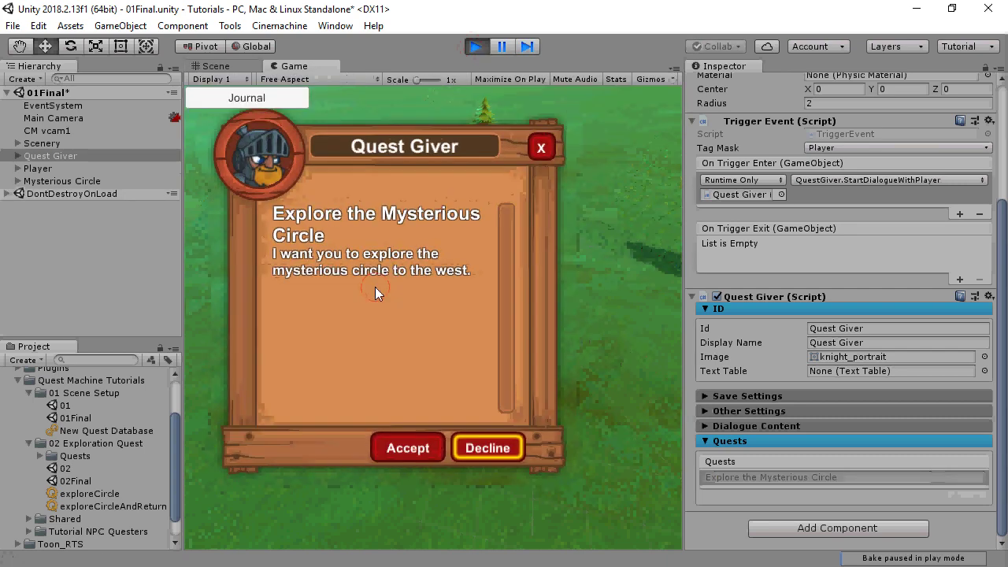
click(403, 445)
click(233, 266)
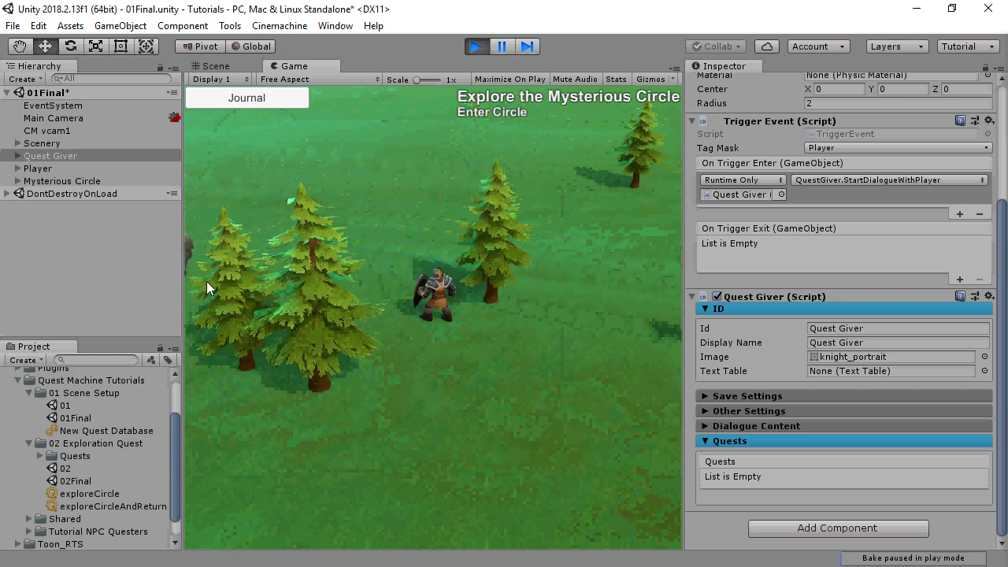
click(196, 272)
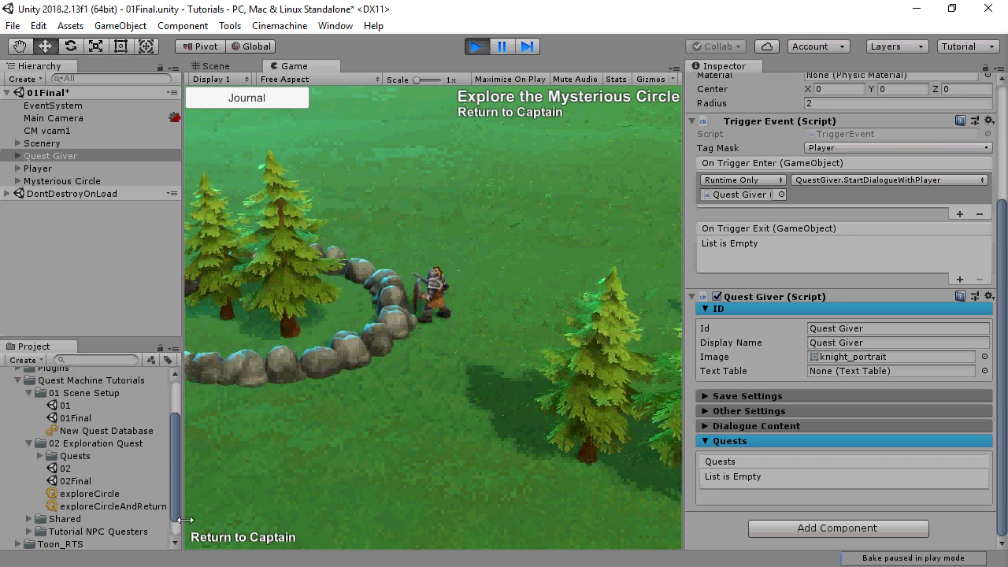
Inspect the Player's runtime quest node states in the Quest Editor during play, and close the editor window.
click(230, 29)
mouse_move(315, 44)
mouse_move(382, 60)
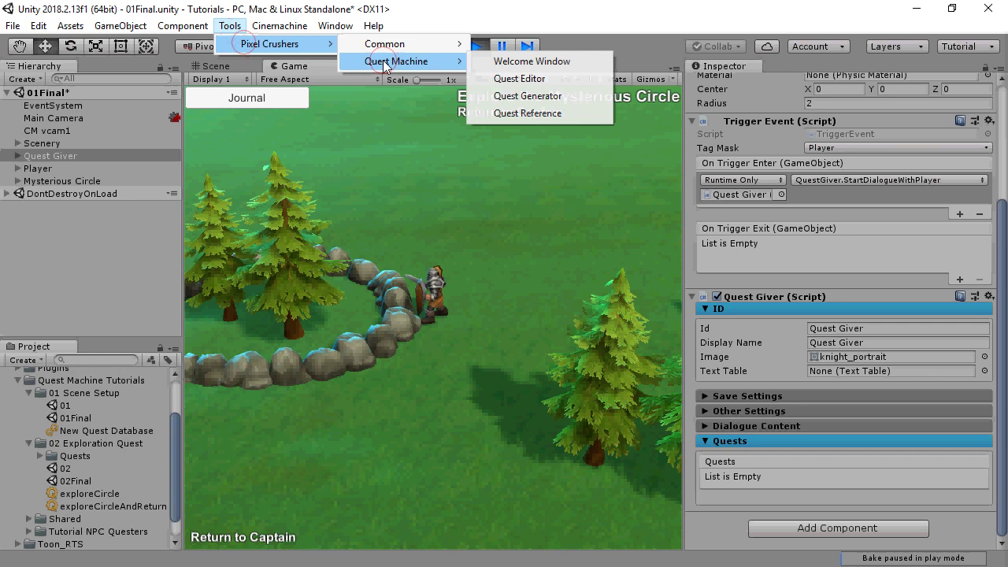
click(506, 79)
click(46, 168)
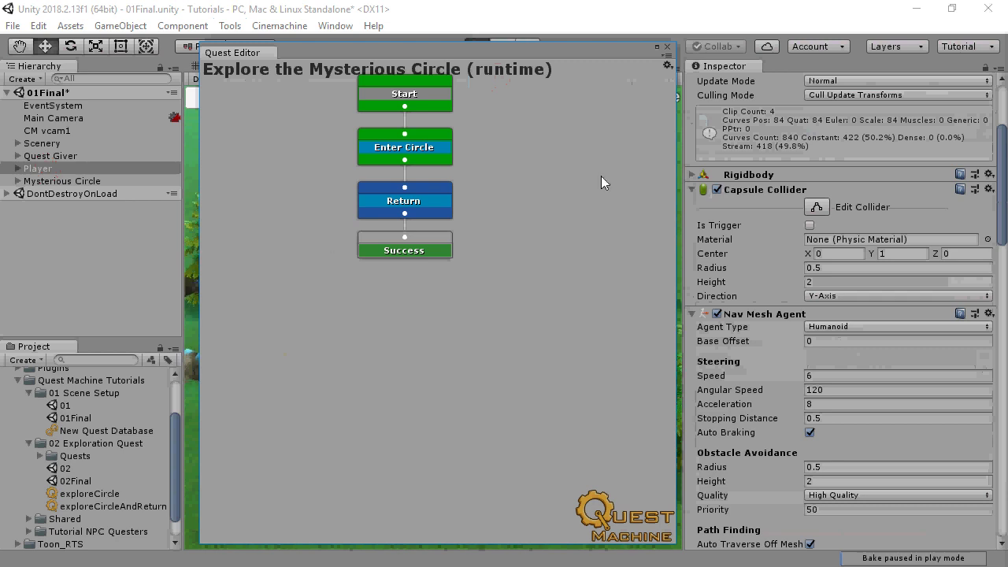
click(667, 46)
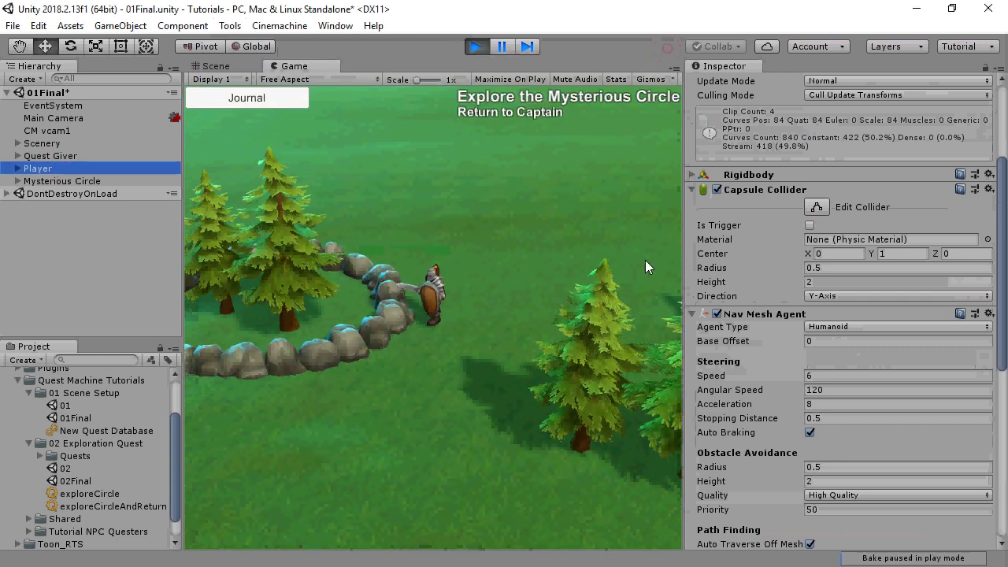
Check the Explore the Mysterious Circle entry in the in-game journal, widening the Game view to read it, and close the journal.
click(242, 98)
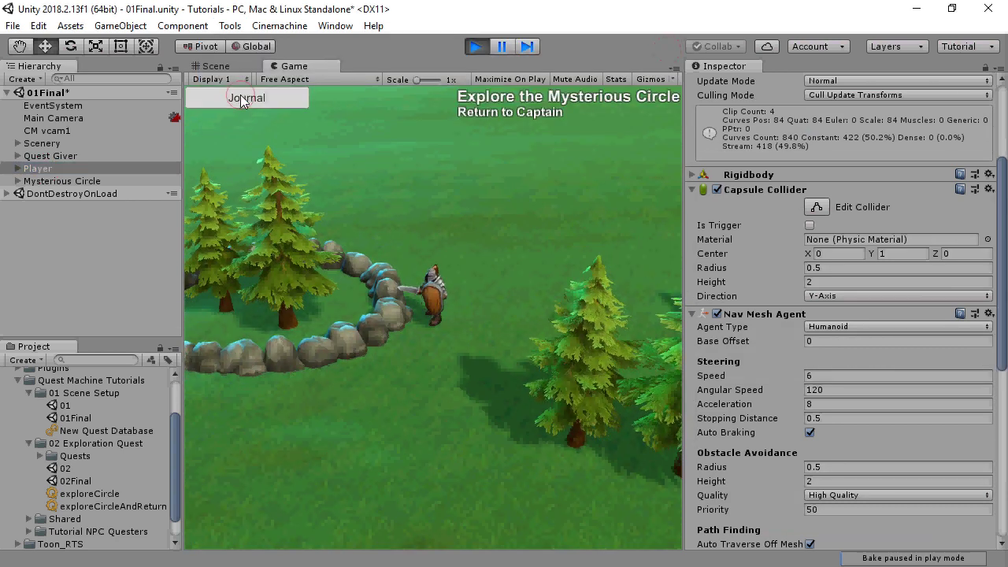
click(337, 235)
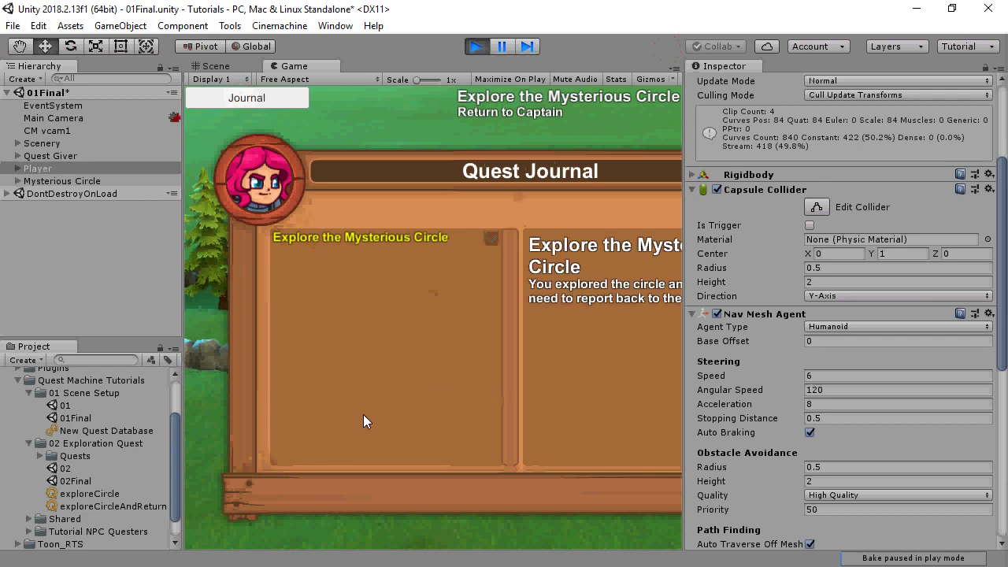
drag(684, 415, 930, 411)
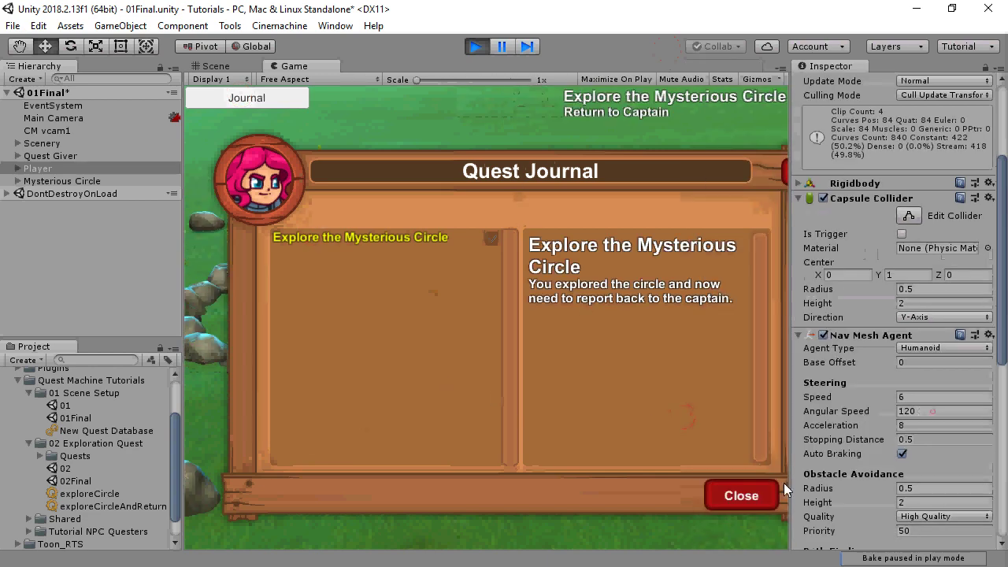
click(730, 488)
Walk the player back to the Quest Giver to report on the quest, and exit Play mode.
click(709, 336)
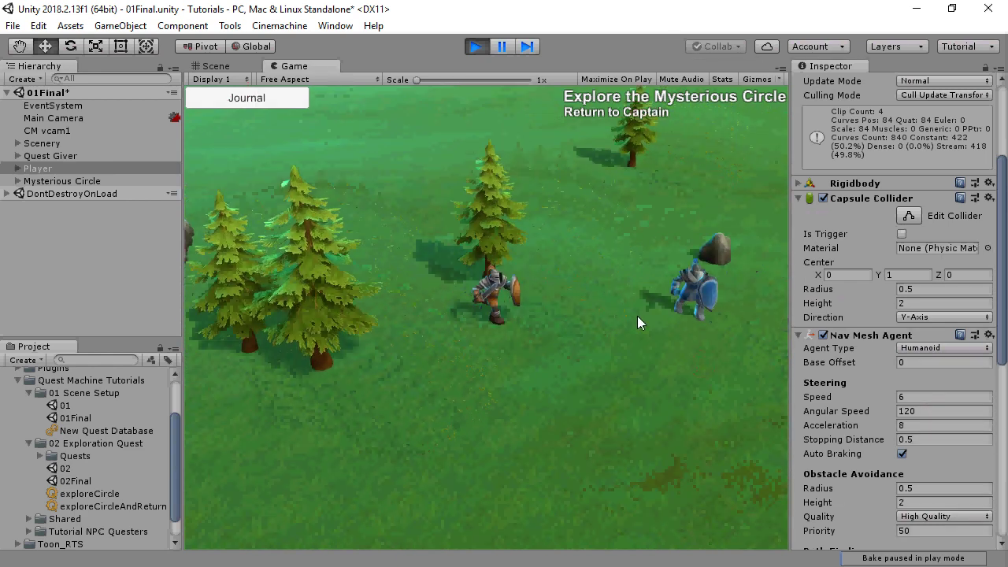
click(581, 311)
click(481, 449)
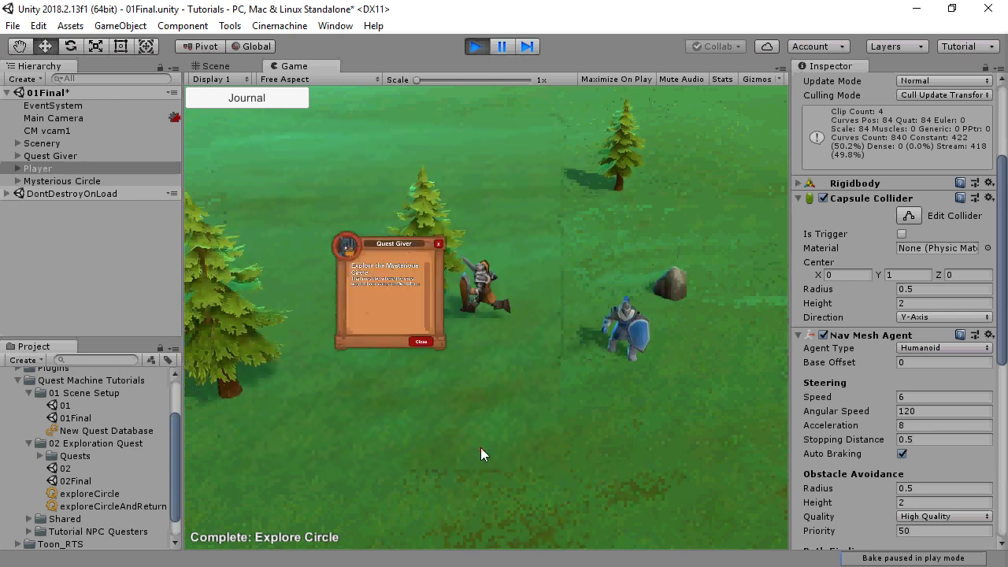
click(475, 46)
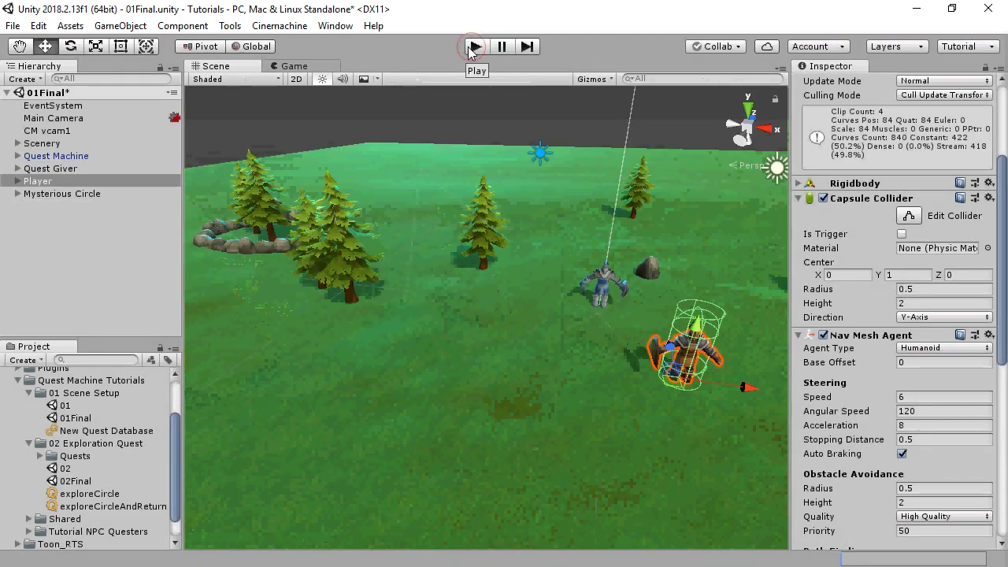